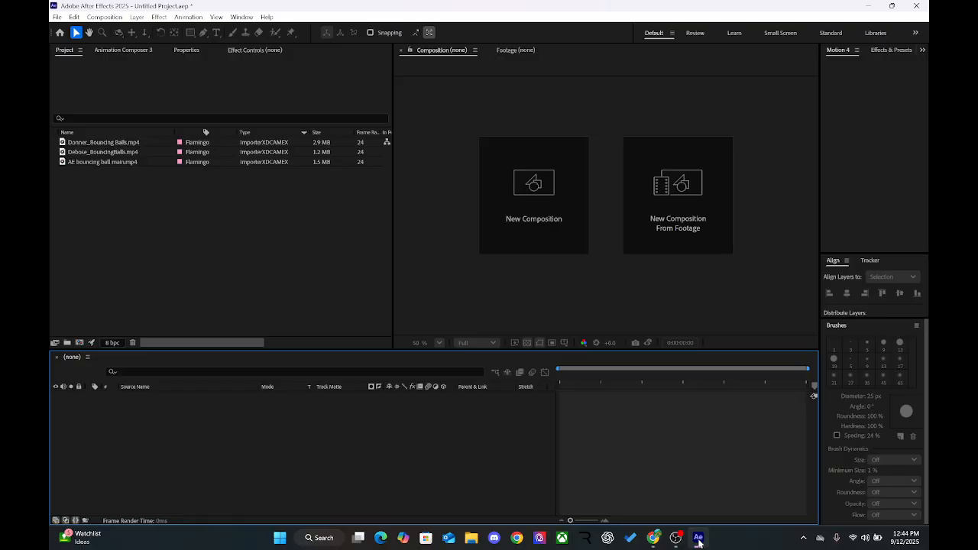
drag(315, 317, 91, 193)
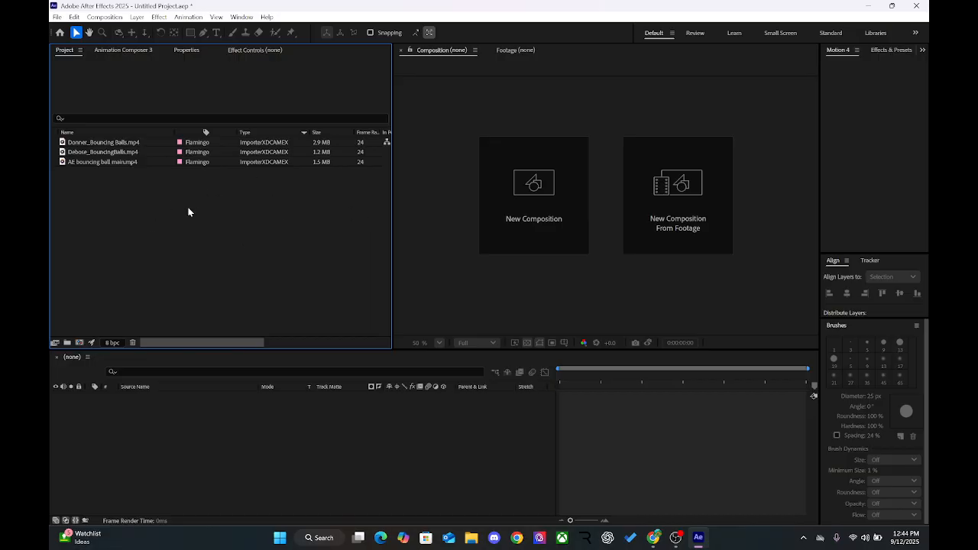
click(453, 162)
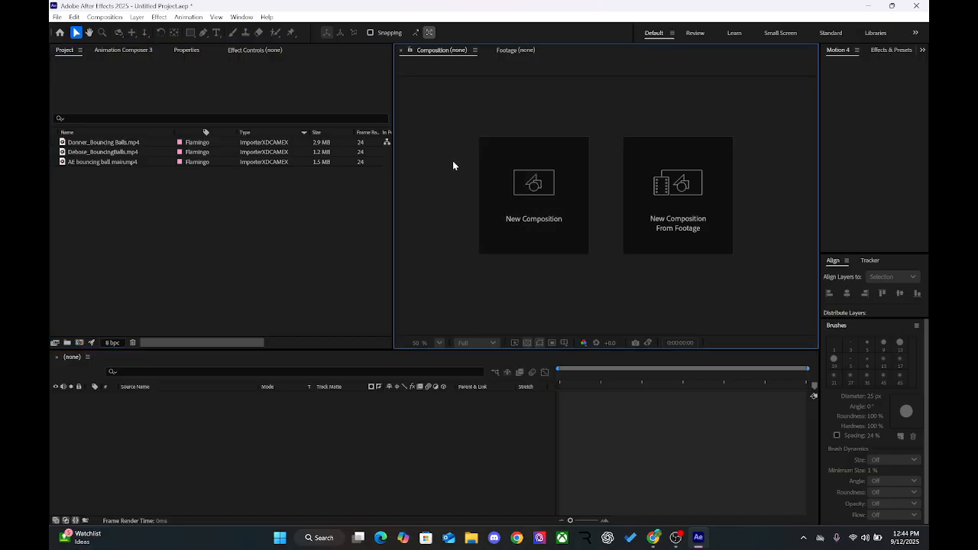
click(291, 227)
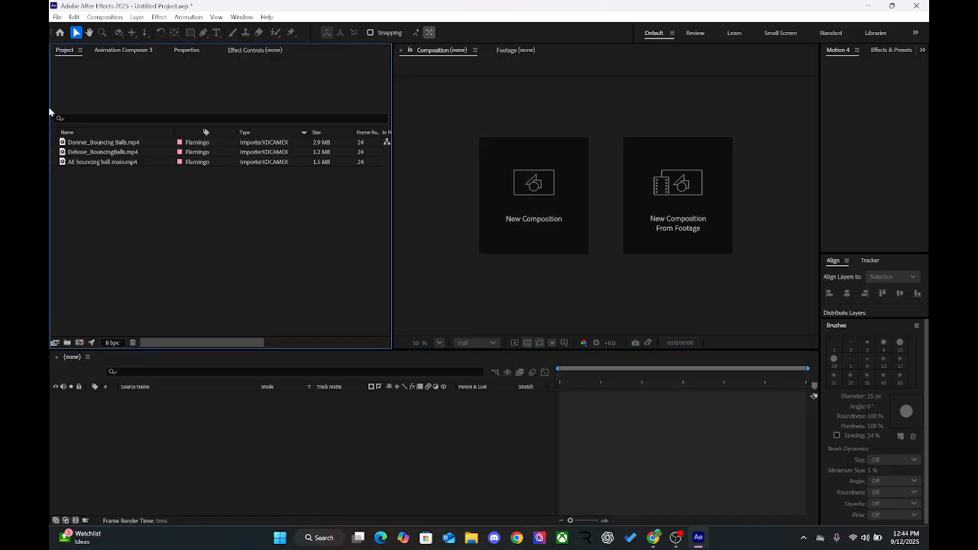
click(441, 214)
Step: Maximize the Project panel to fill the workspace and restore the normal layout, repeating the toggle several times
click(307, 227)
key(grave)
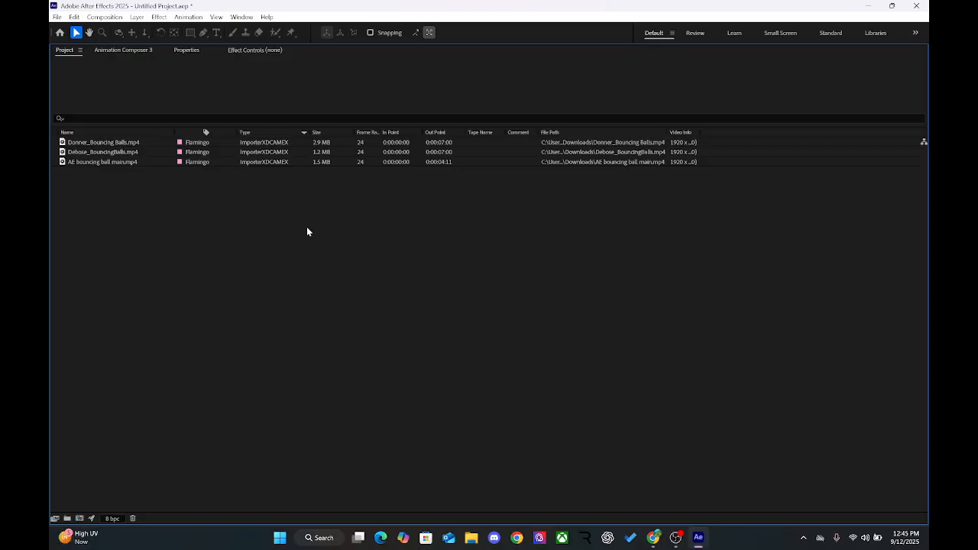
key(grave)
key(grave)
key(grave)
key(grave)
key(grave)
key(grave)
key(grave)
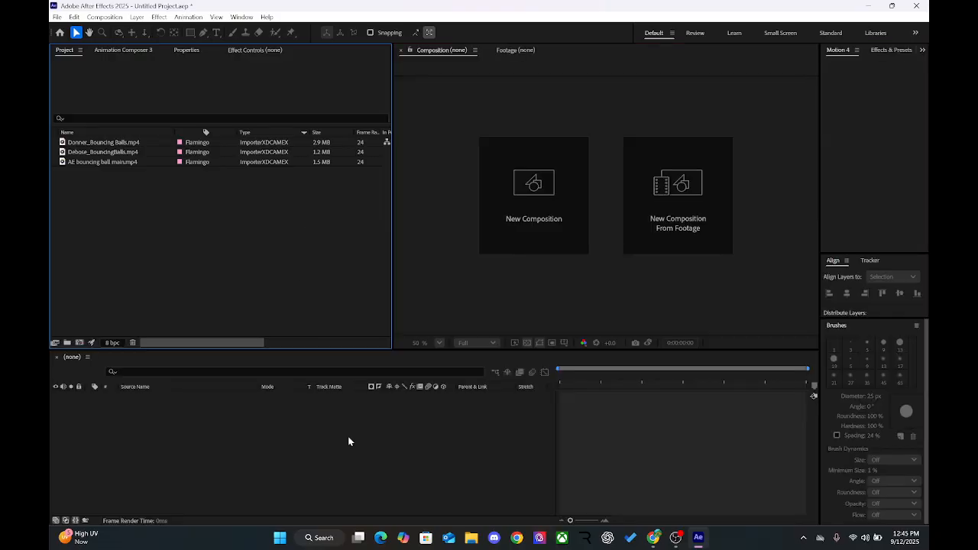
Step: Toggle the empty Timeline panel to full size and back, and do the same with the Project panel
key(grave)
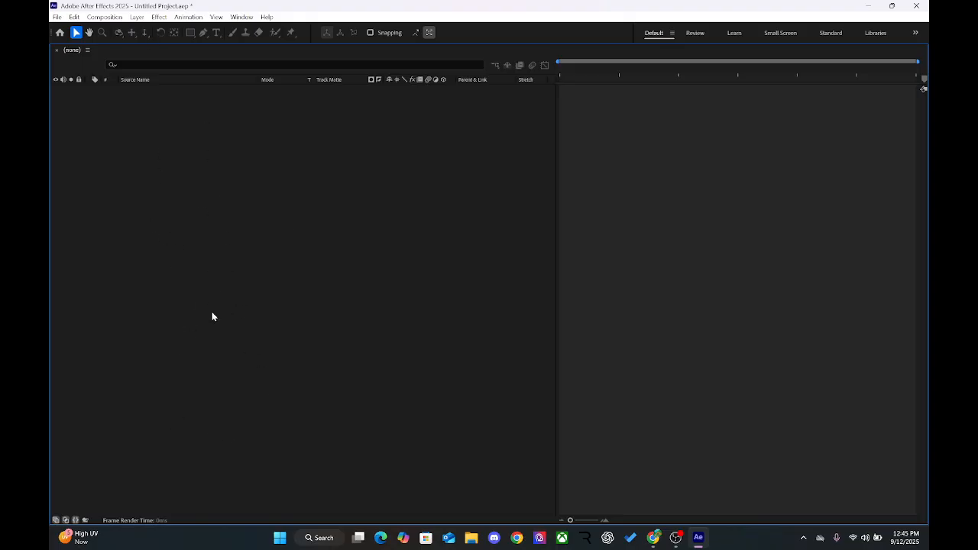
key(grave)
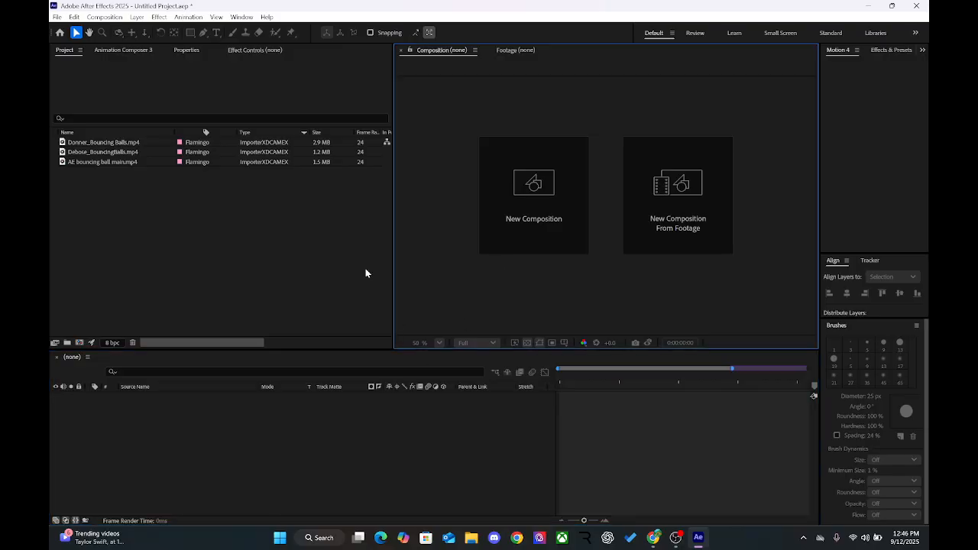
click(238, 245)
key(grave)
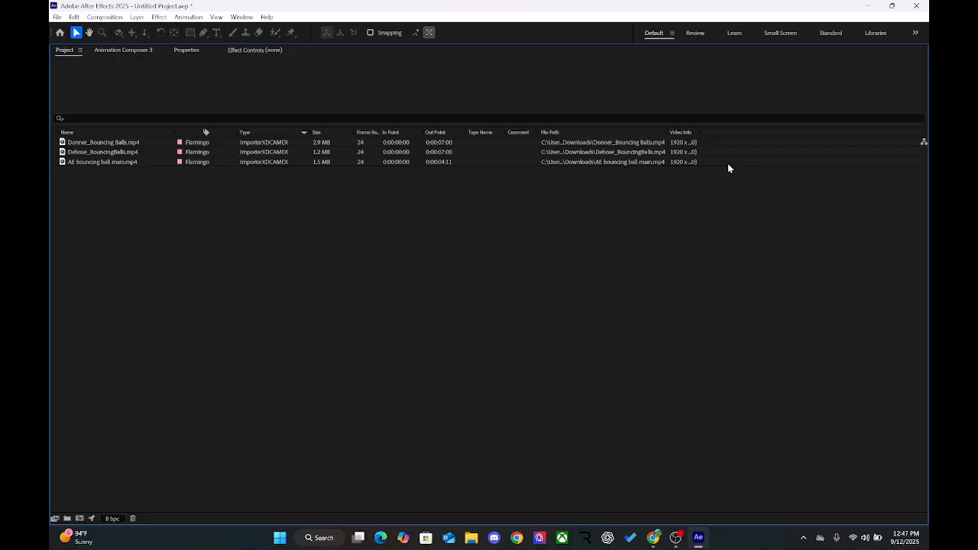
key(grave)
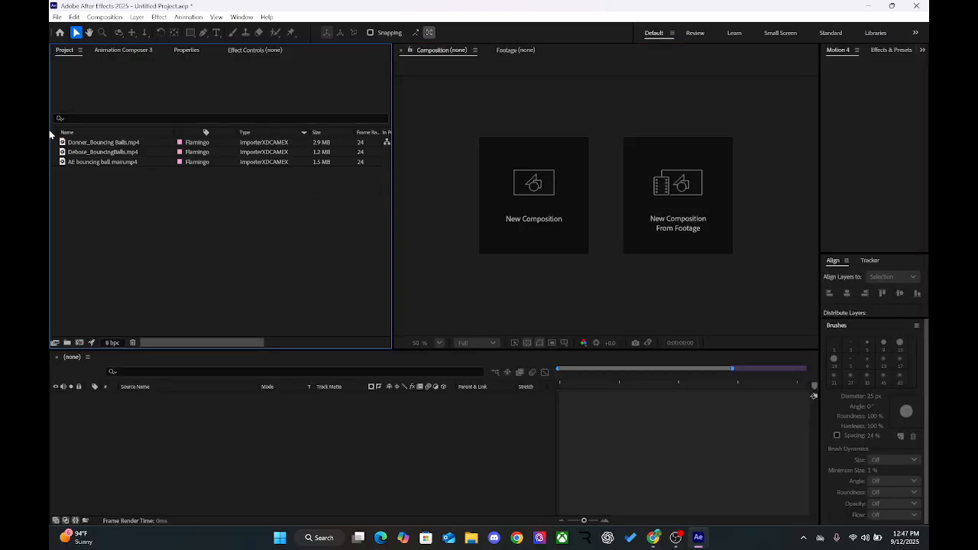
key(grave)
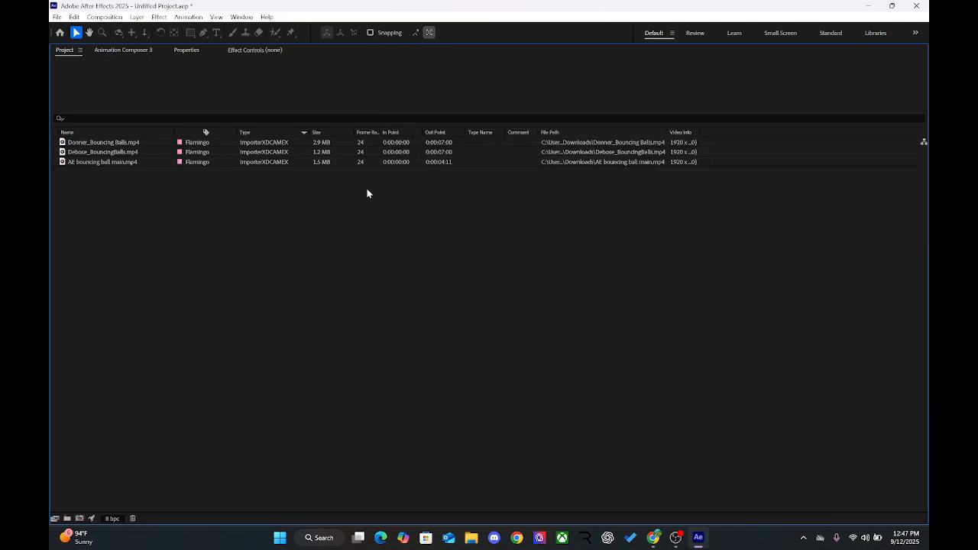
key(grave)
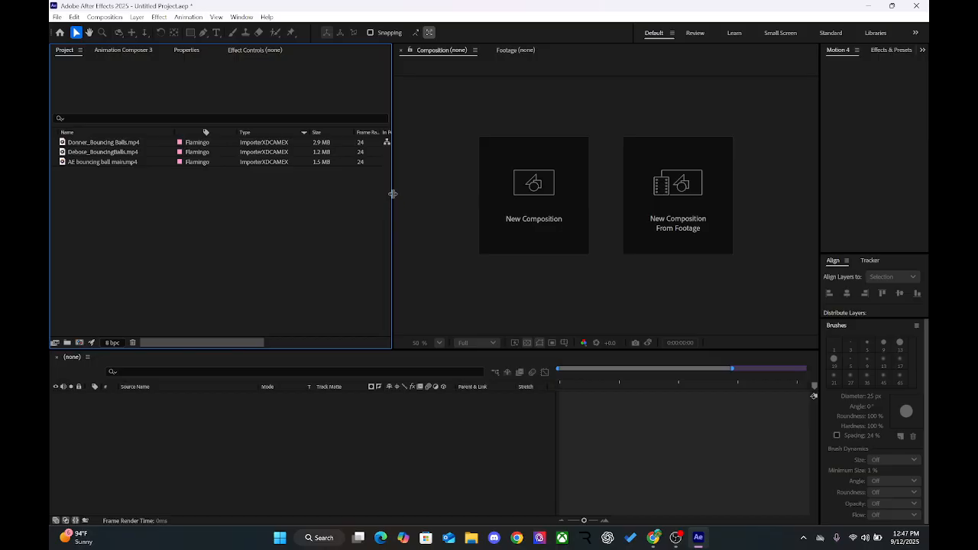
Step: Enlarge the Composition viewer by narrowing the Project panel to its Name column and reducing the Timeline panel's height
drag(392, 193, 375, 195)
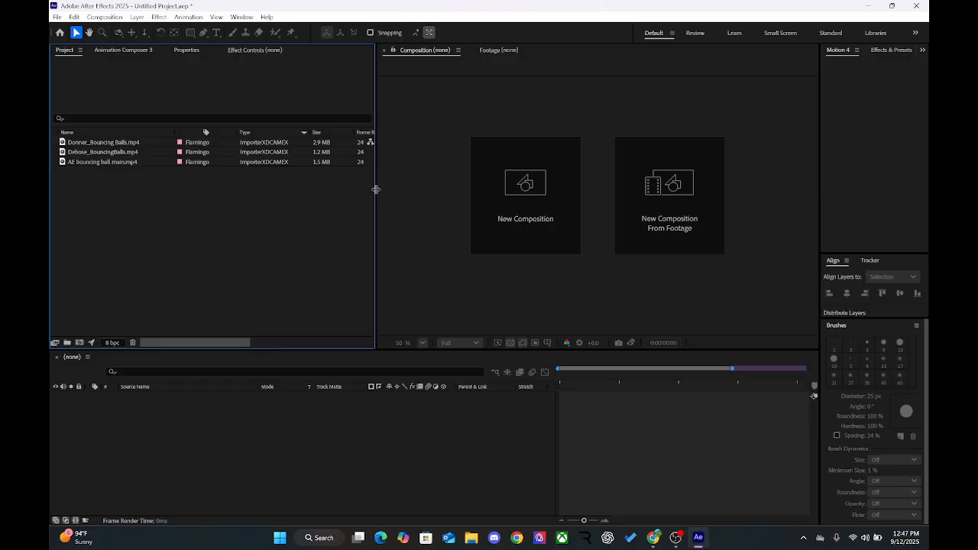
drag(375, 190, 214, 198)
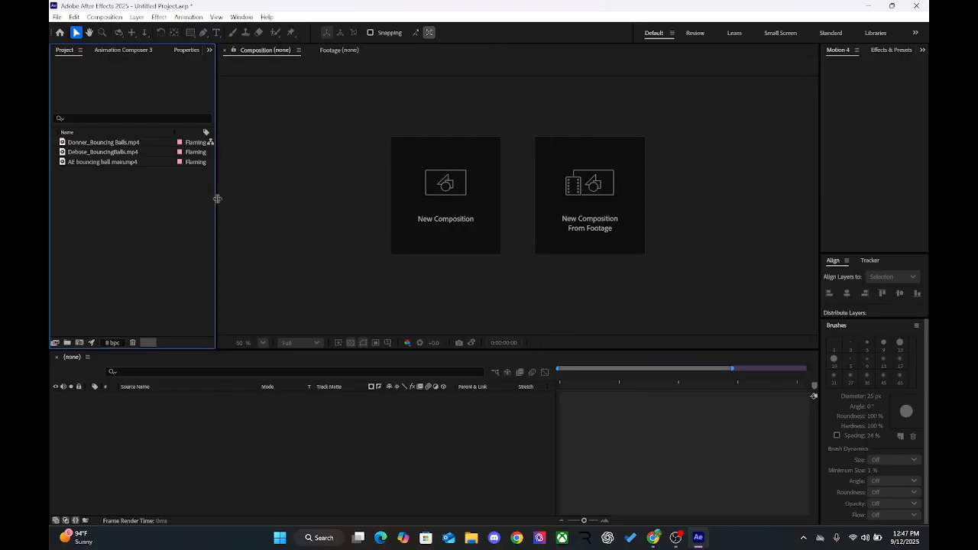
drag(326, 184, 165, 256)
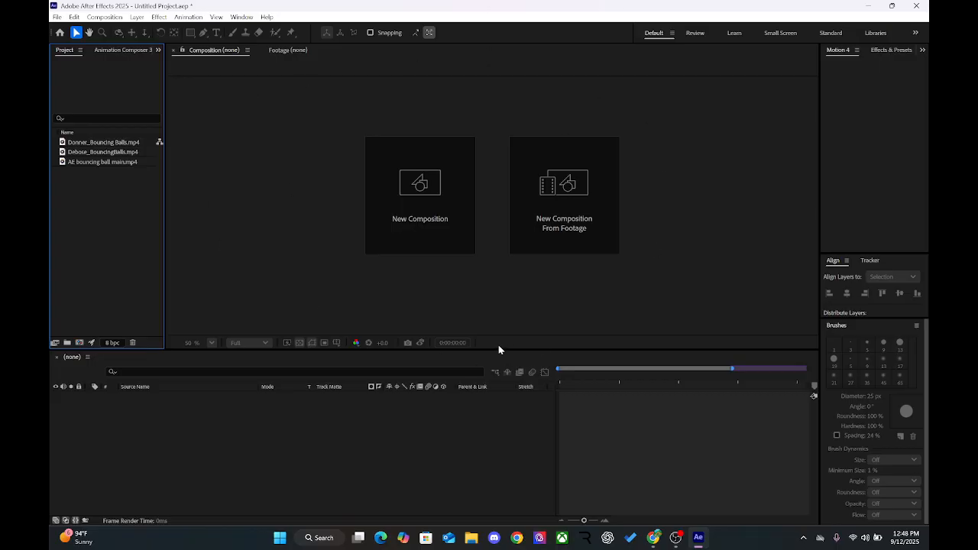
drag(499, 349, 501, 399)
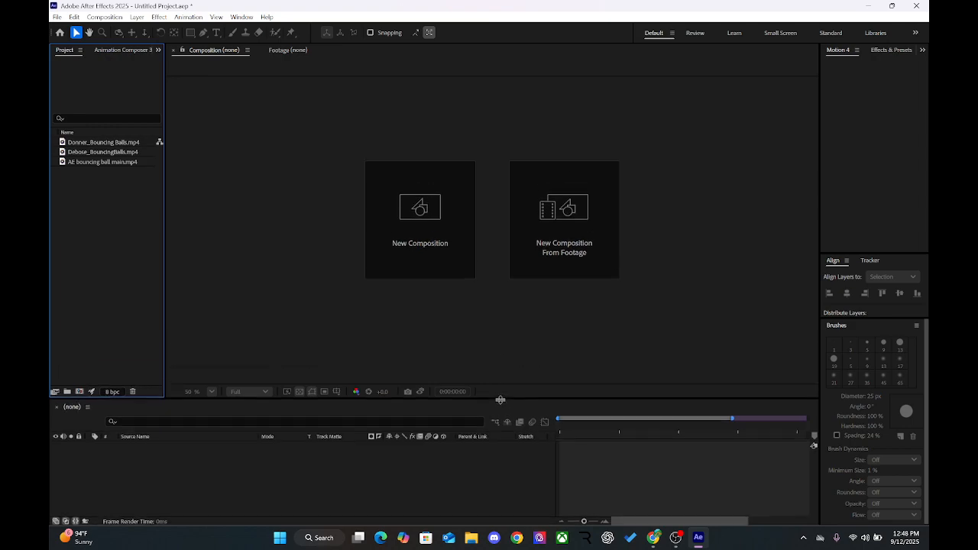
Step: Open the first bouncing balls video of the project in the Footage viewer and re-enable view refreshing
click(76, 145)
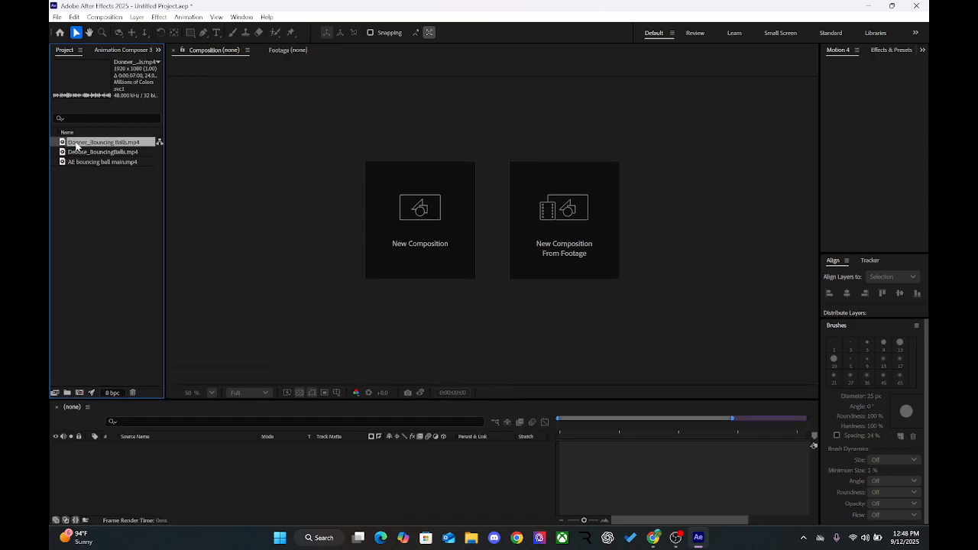
double_click(77, 145)
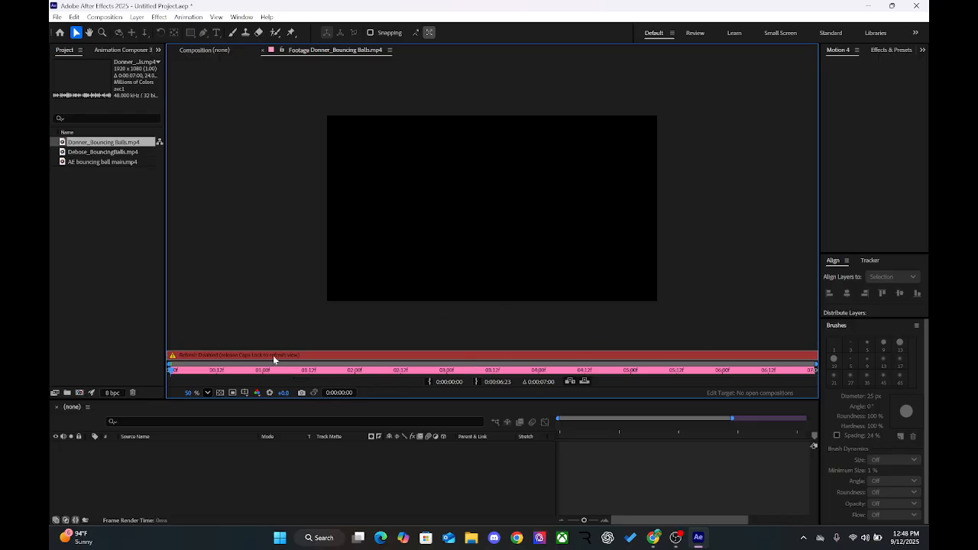
key(Caps_Lock)
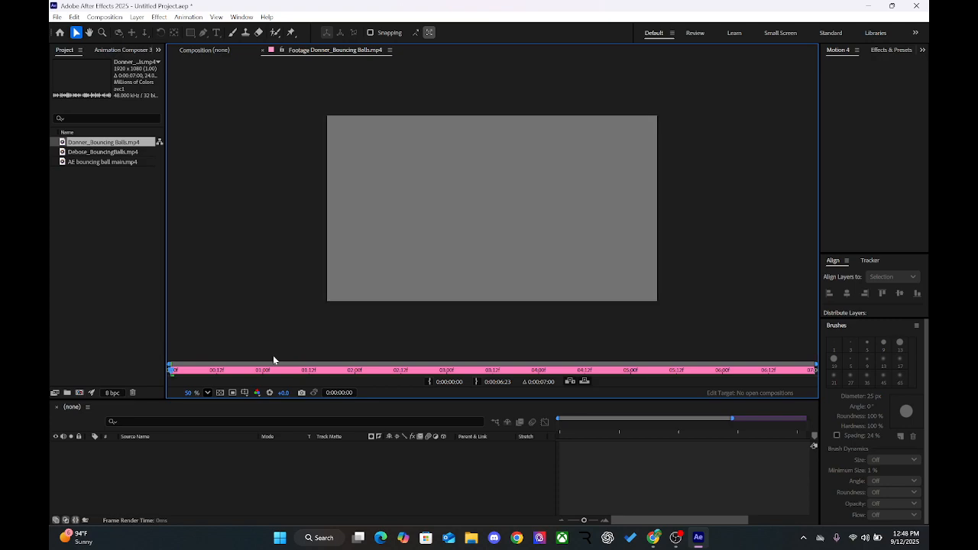
click(199, 51)
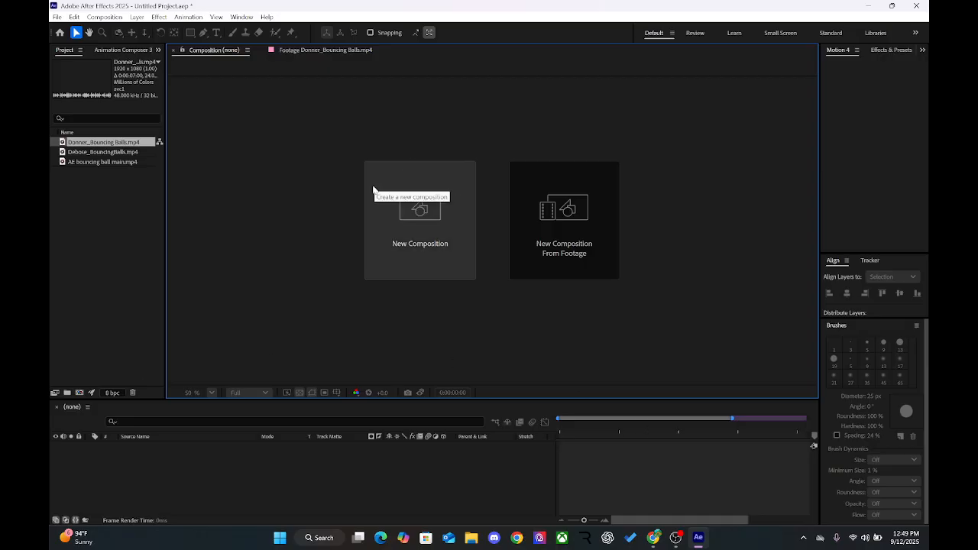
click(311, 50)
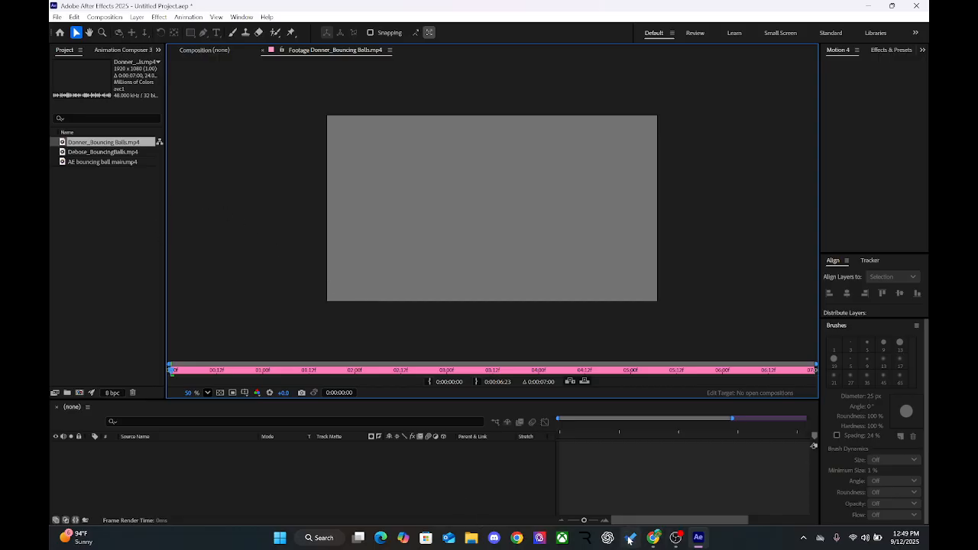
Step: Switch to Chrome and check whose Three Bouncing Balls submission is shown in SpeedGrader, returning to After Effects
click(655, 545)
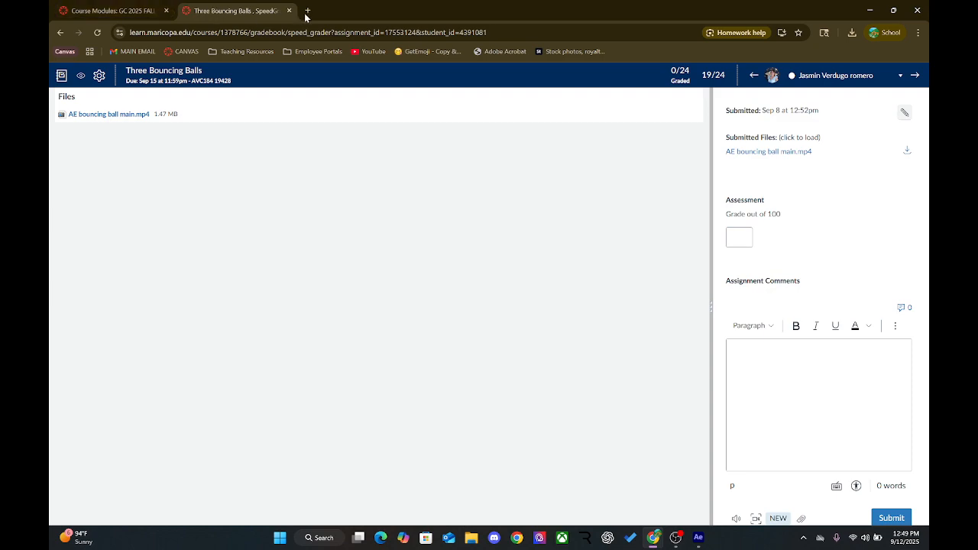
click(61, 33)
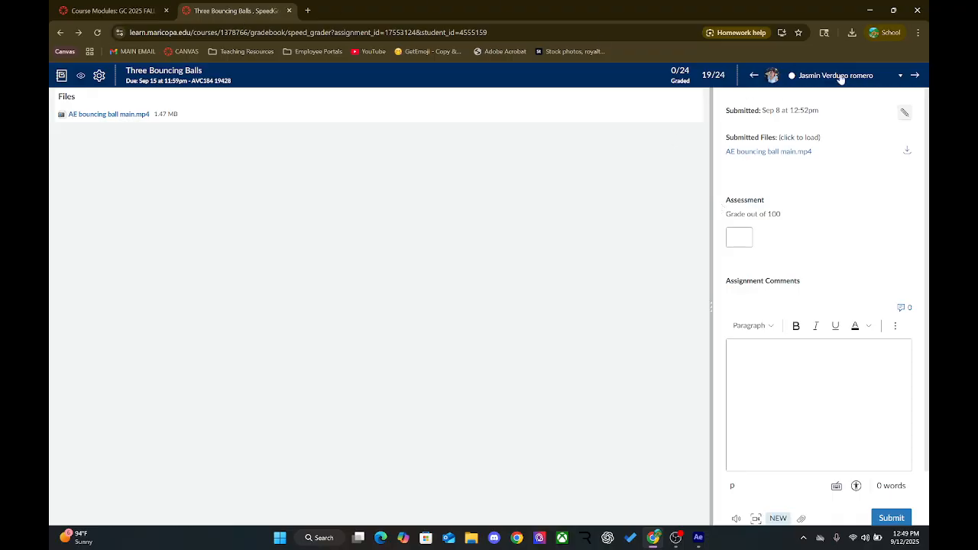
click(869, 10)
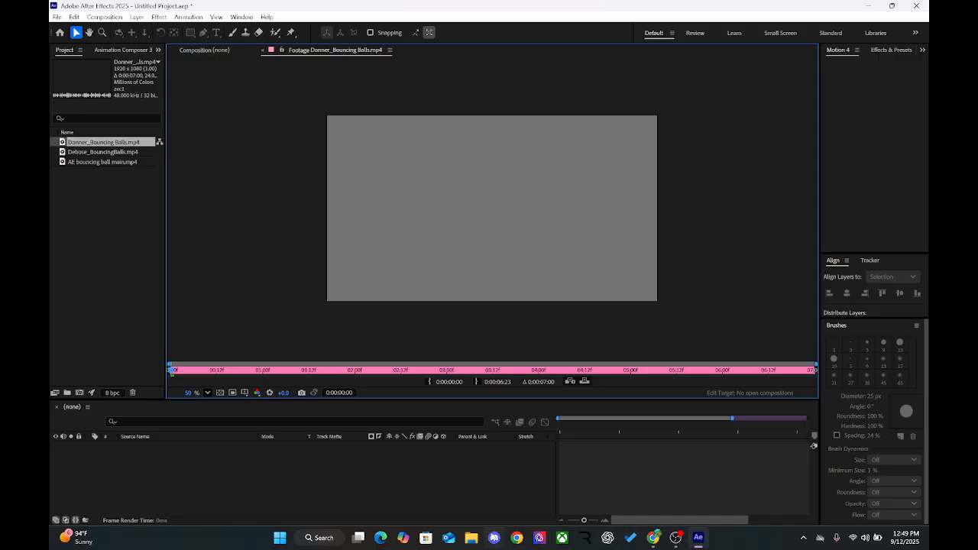
Step: Look up the downloaded bouncing ball videos in File Explorer's Downloads folder and return to After Effects
click(480, 540)
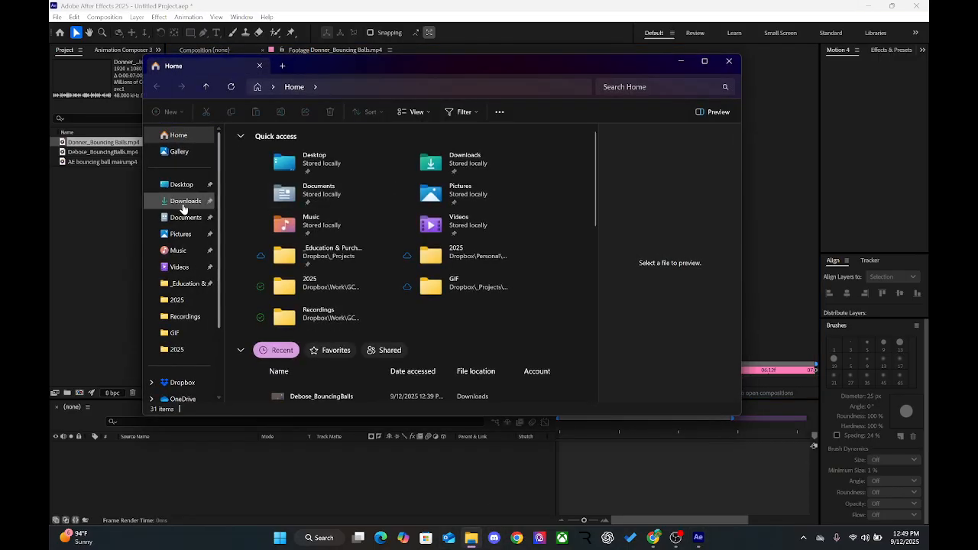
click(183, 203)
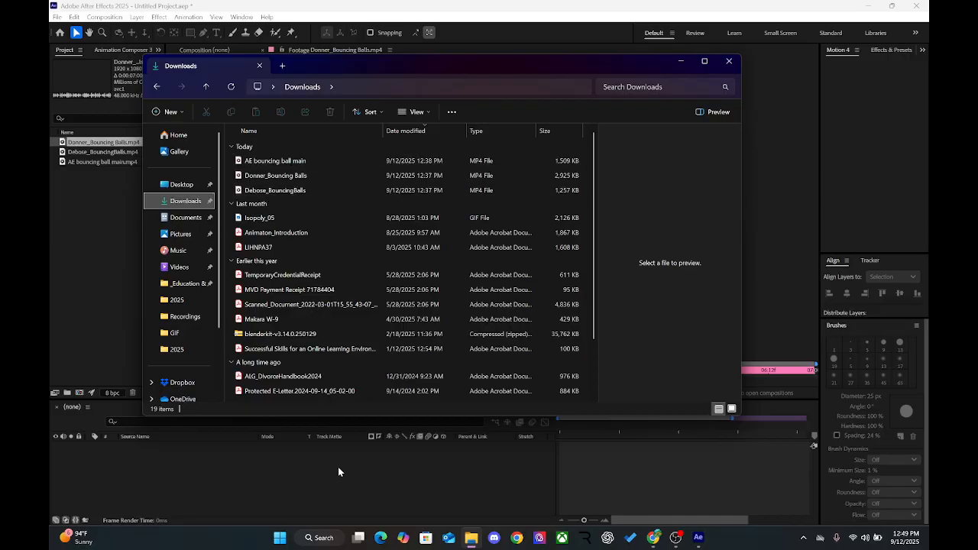
click(369, 498)
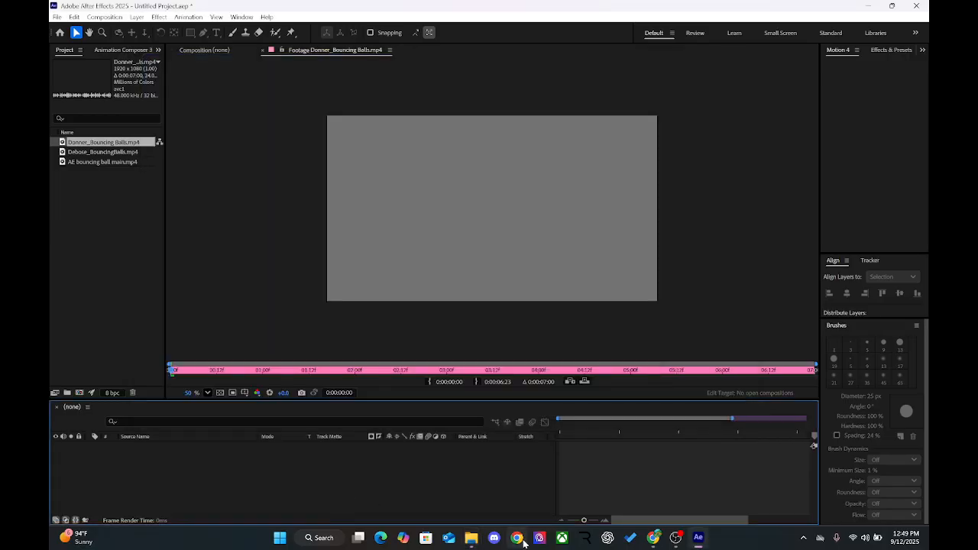
Step: Look through the SpeedGrader student list in Chrome for Three Bouncing Balls submissions and return to After Effects
click(653, 540)
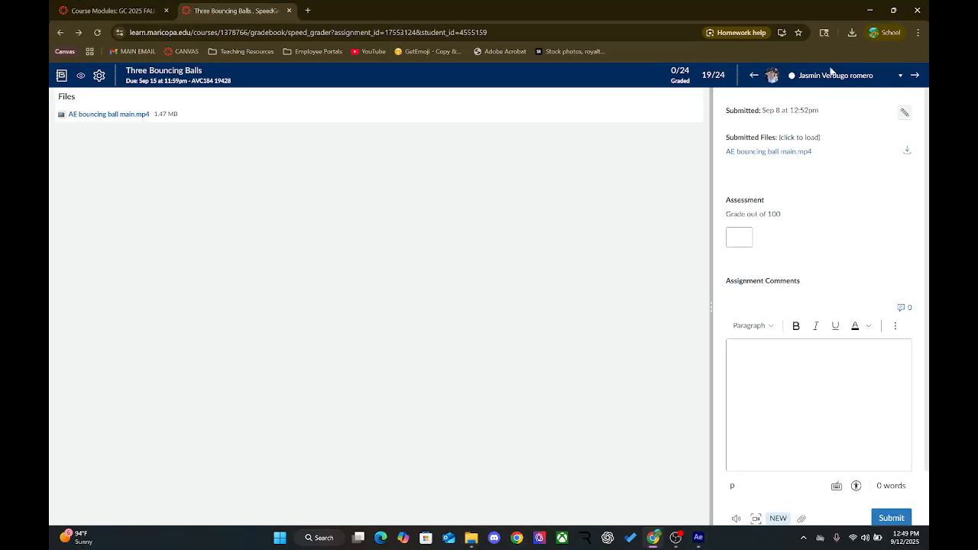
click(829, 78)
scroll(865, 176, up, 5)
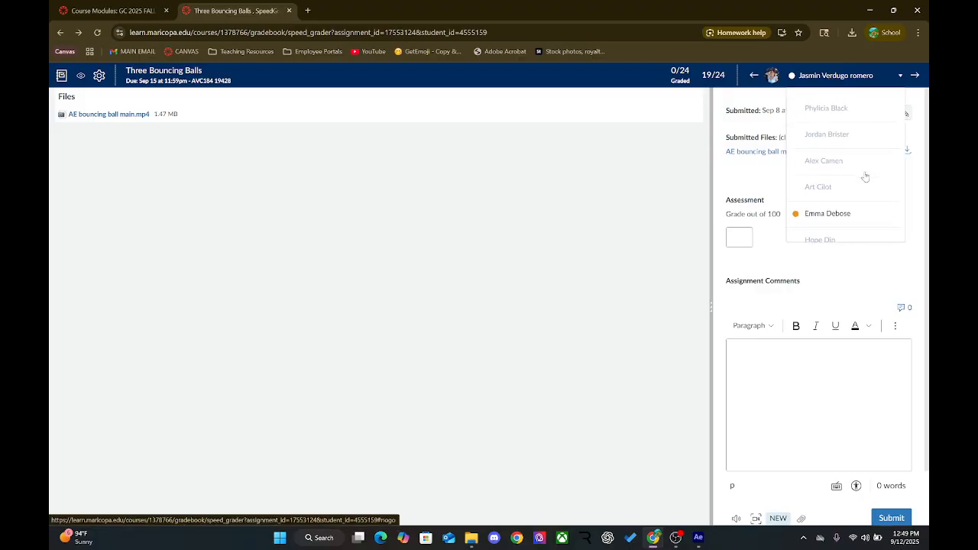
scroll(865, 176, down, 1)
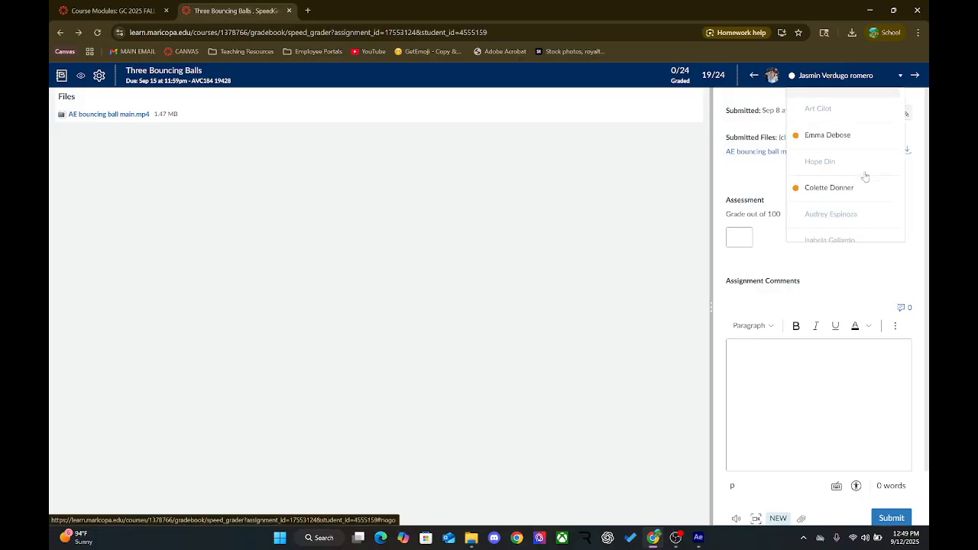
scroll(865, 177, down, 1)
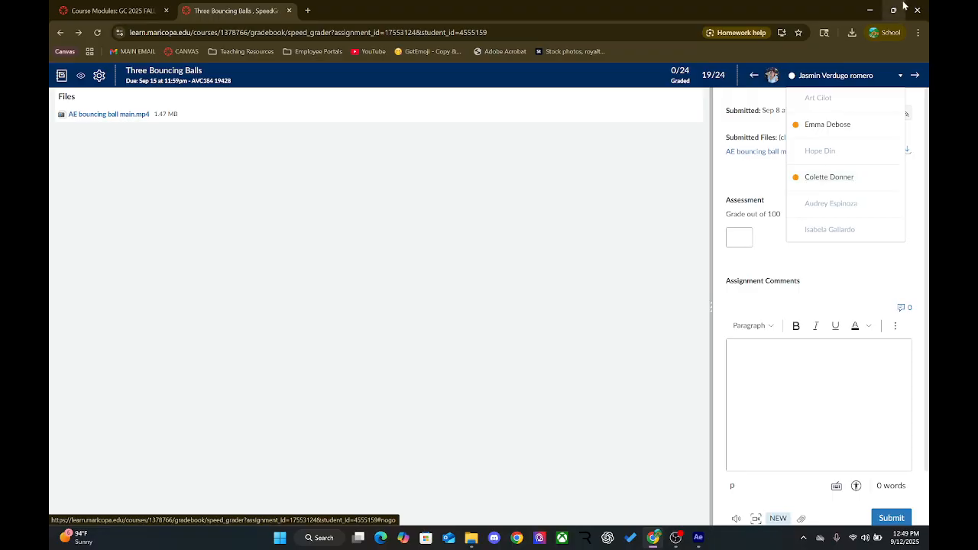
scroll(863, 153, down, 5)
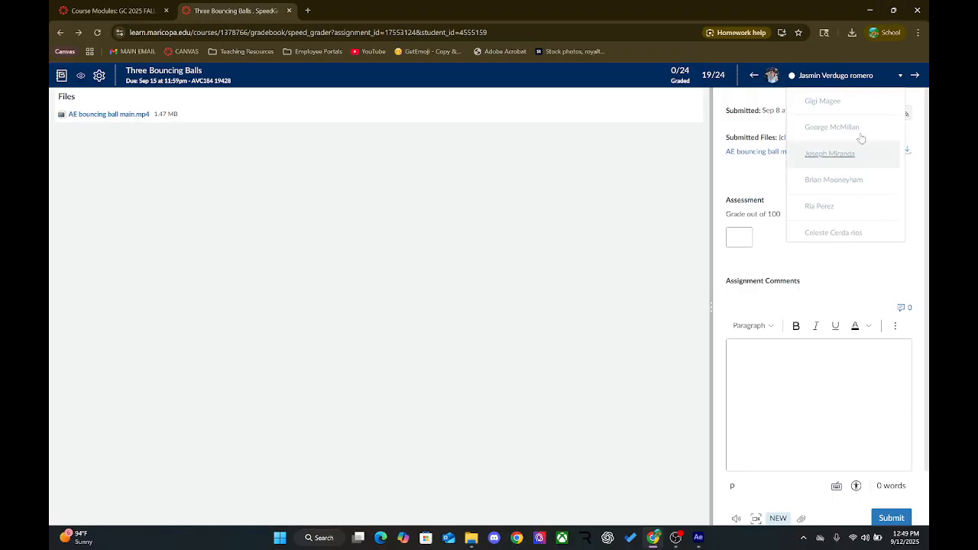
click(873, 8)
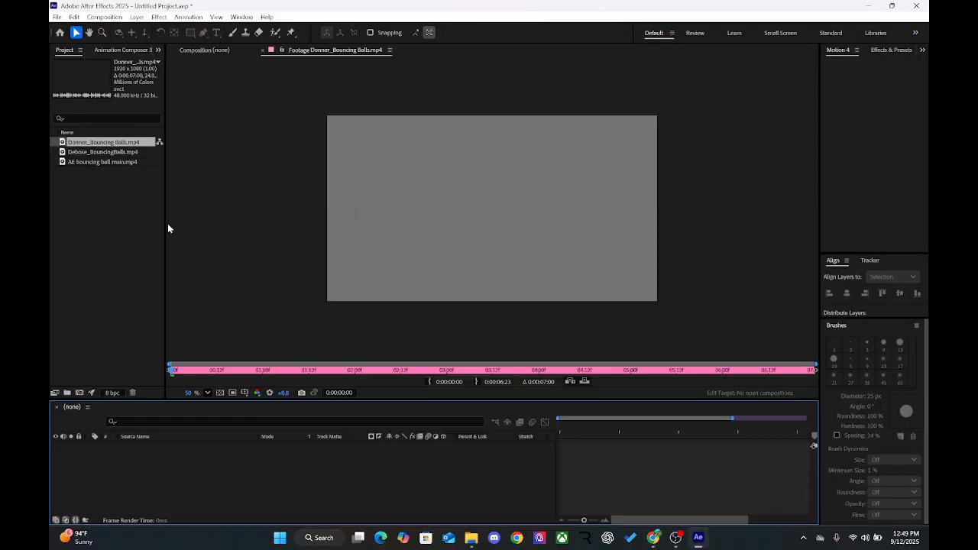
Step: Play the first bouncing balls video in the Footage viewer and scrub back to its opening title
double_click(98, 145)
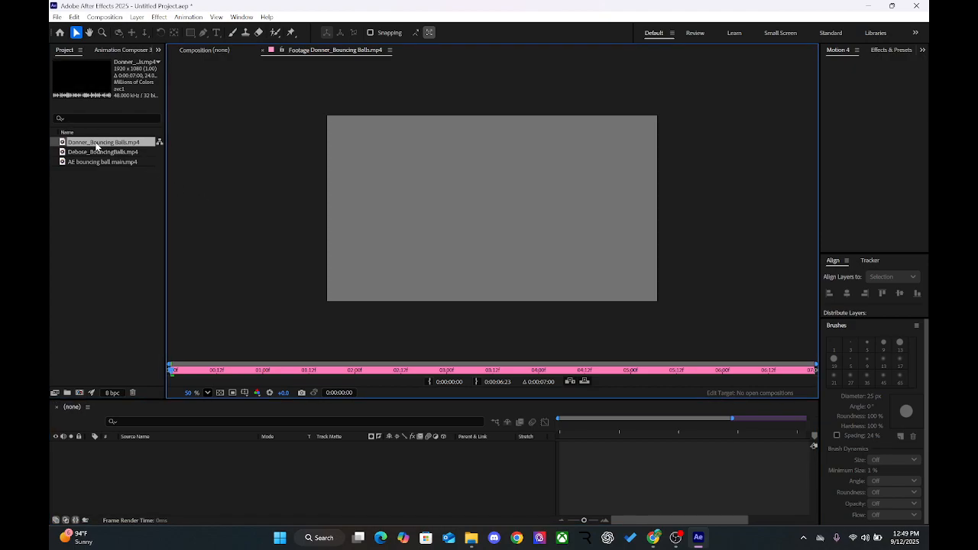
key(space)
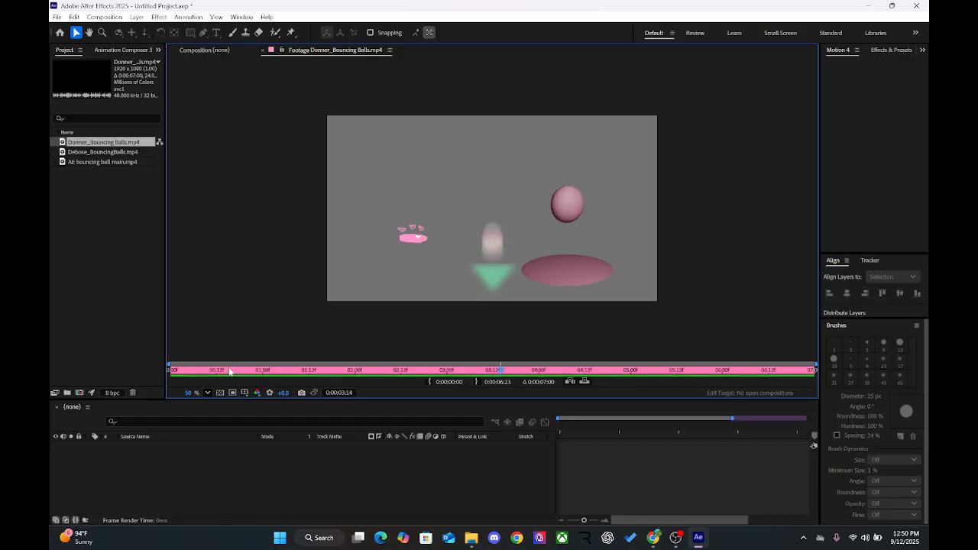
drag(230, 370, 202, 372)
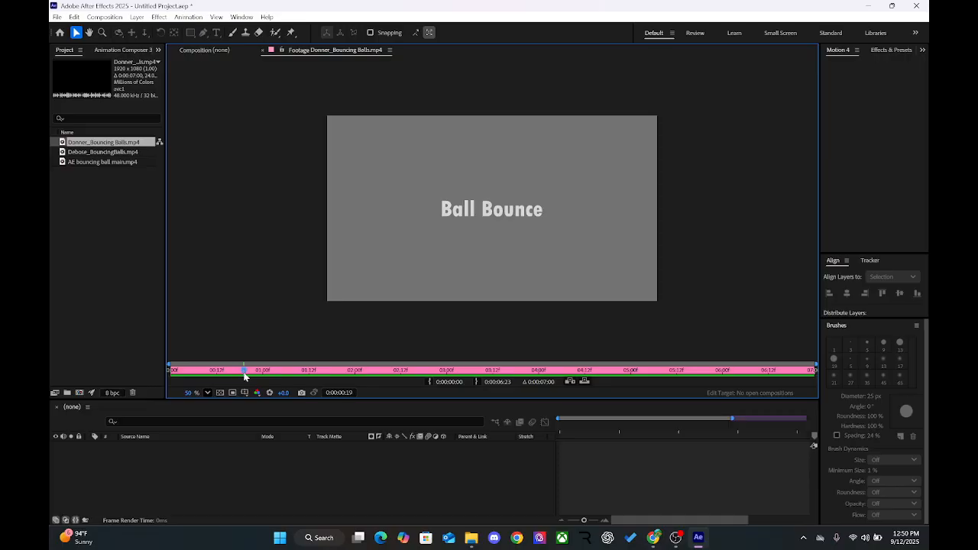
Step: Scrub back and forth through the opening Ball Bounce title in the first footage video to examine its fade-in and fade-out
mouse_move(244, 376)
mouse_down()
mouse_move(259, 377)
mouse_move(192, 370)
mouse_move(227, 368)
mouse_up()
drag(228, 370, 175, 388)
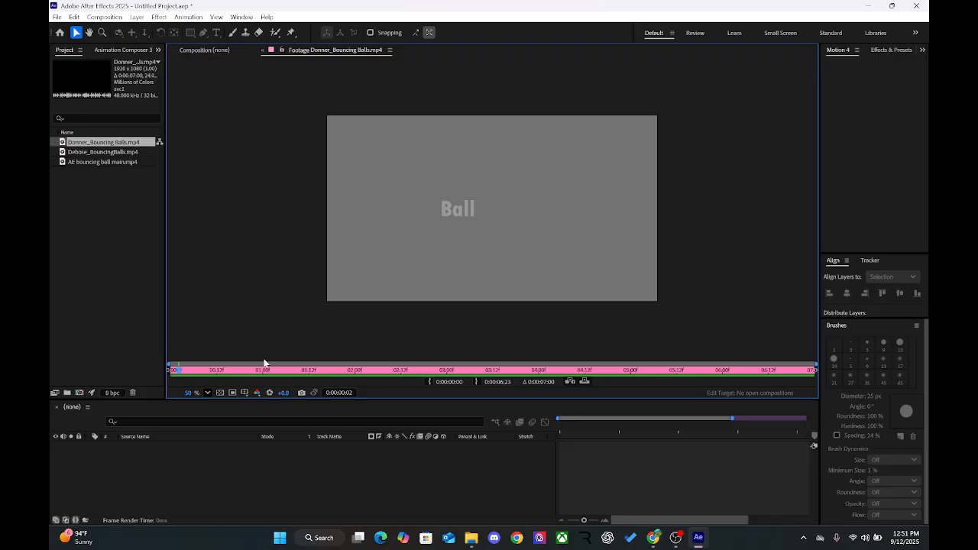
drag(253, 371, 312, 377)
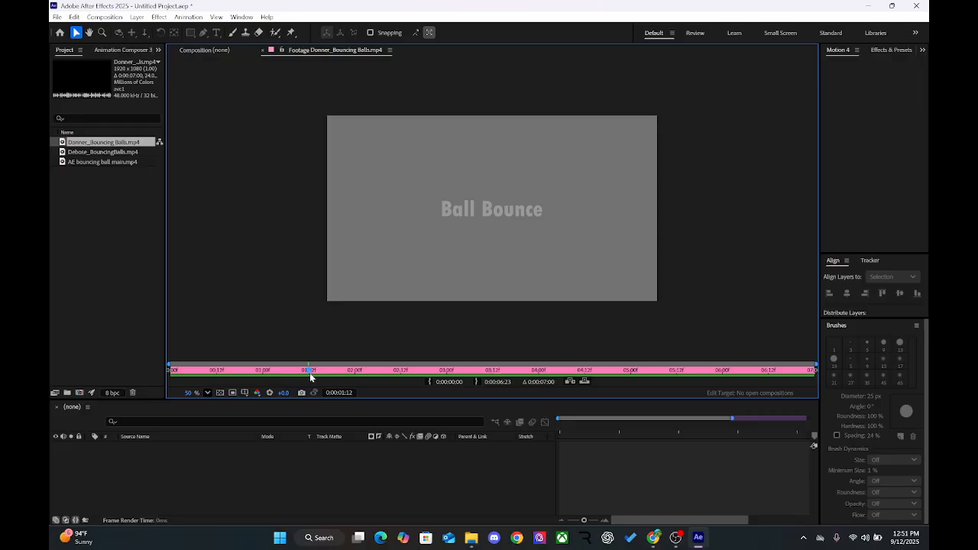
drag(315, 376, 167, 369)
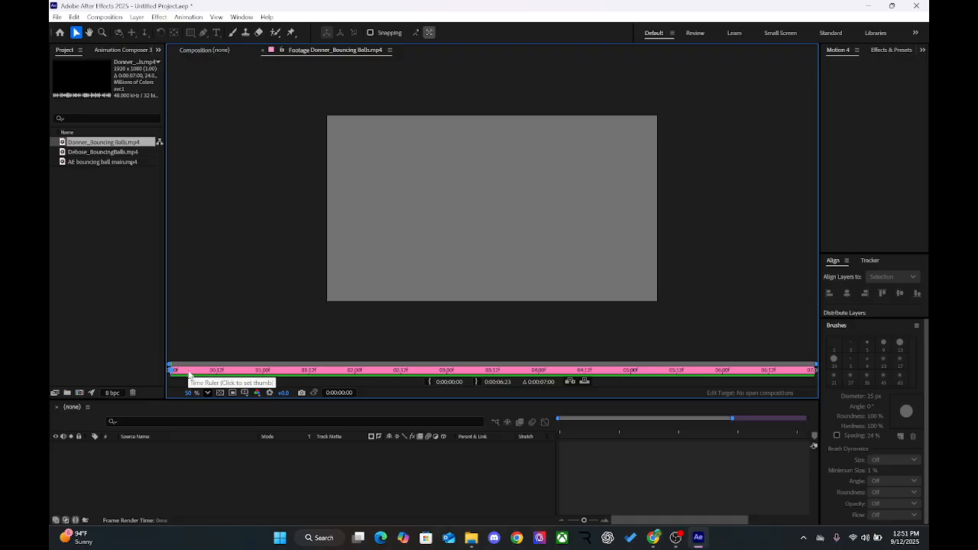
drag(189, 375, 216, 367)
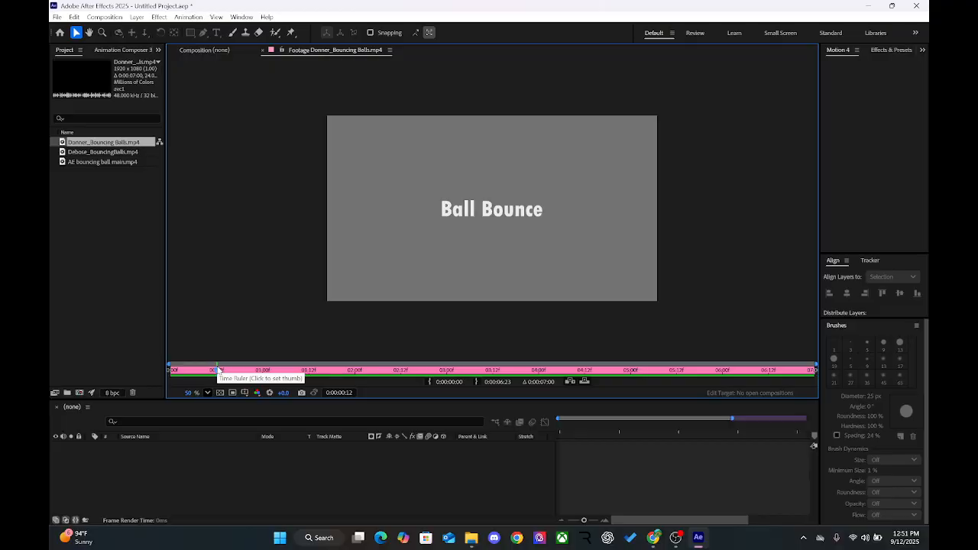
drag(219, 371, 304, 385)
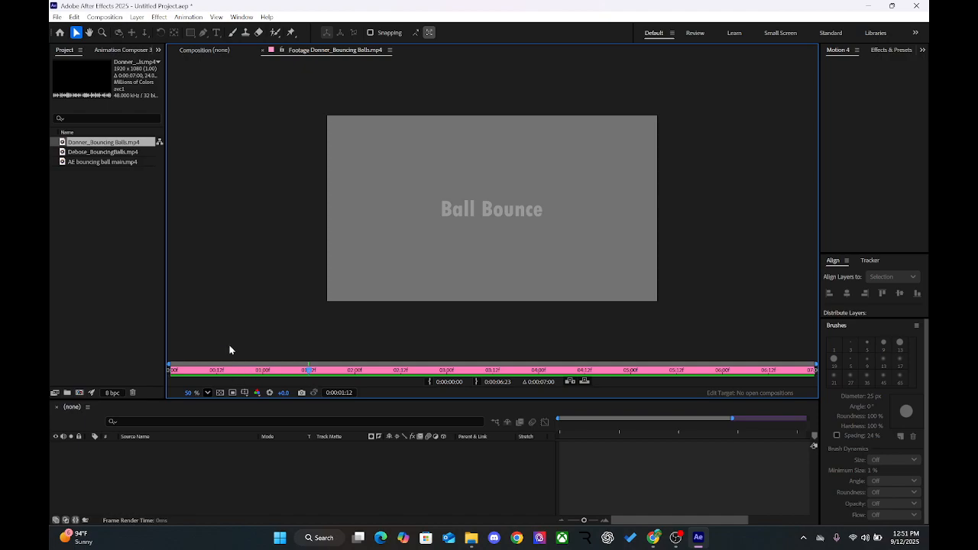
Step: Compare the title at about 13 frames and 1:12, and scrub through the bouncing balls to about 0:00:03:07
click(220, 371)
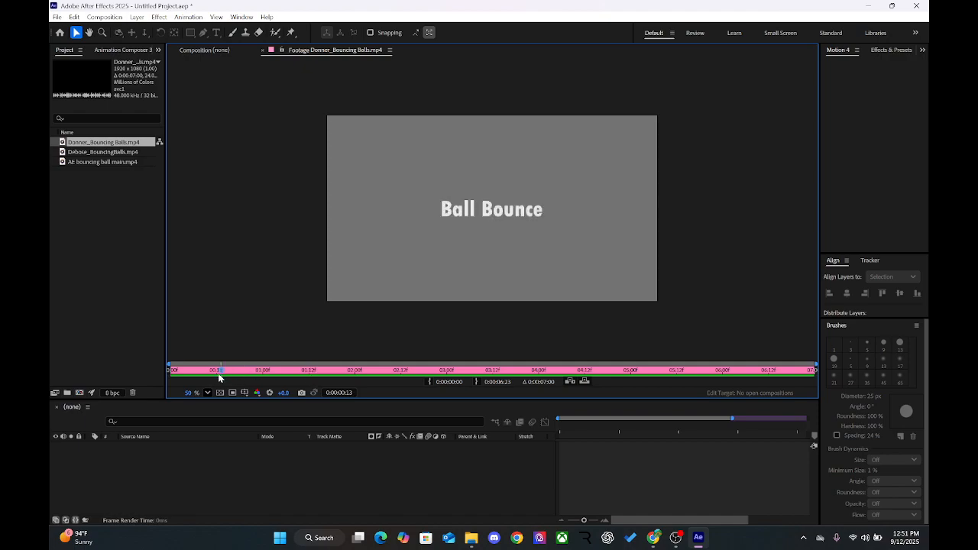
click(305, 373)
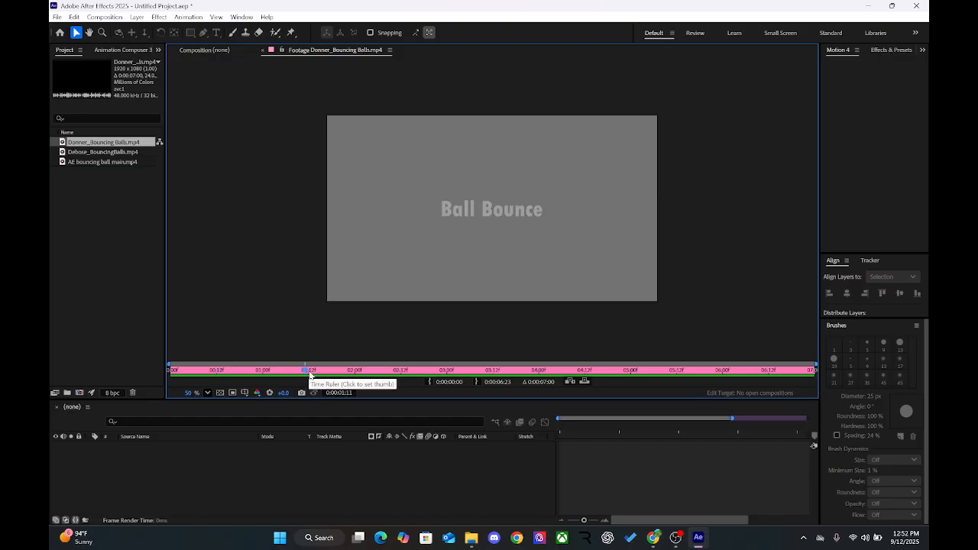
click(309, 373)
click(354, 371)
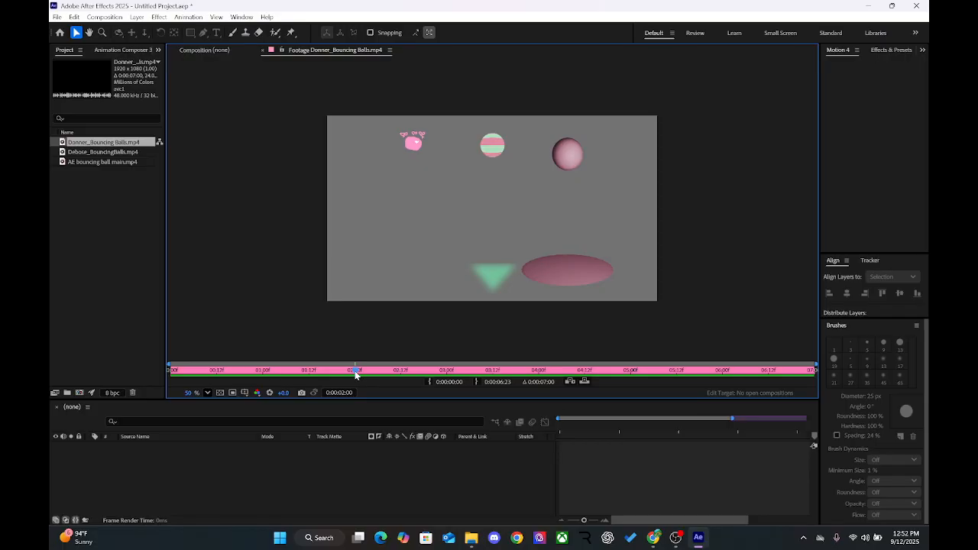
drag(236, 376, 473, 362)
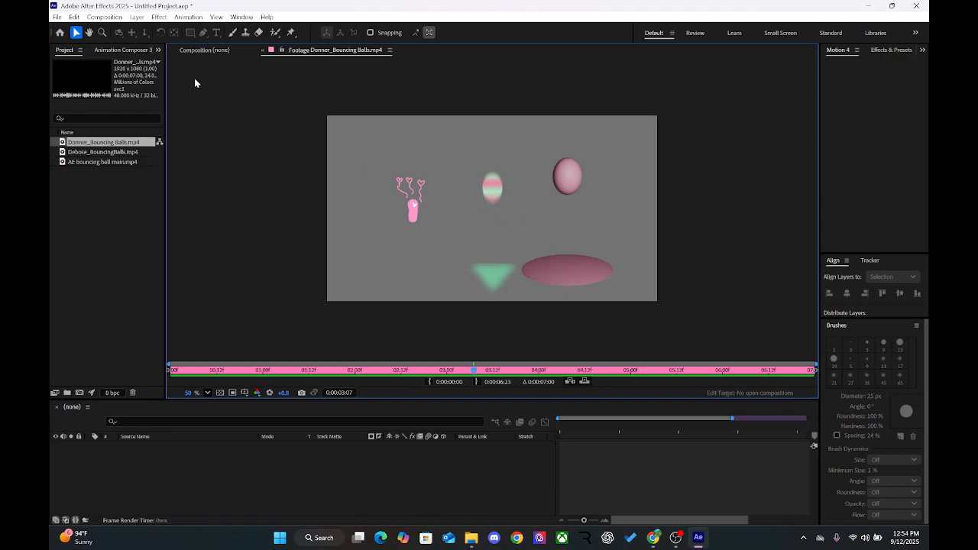
Step: Create a new composition using the HD 1920x1080, 24 fps preset with a 5-second duration and white background
click(280, 497)
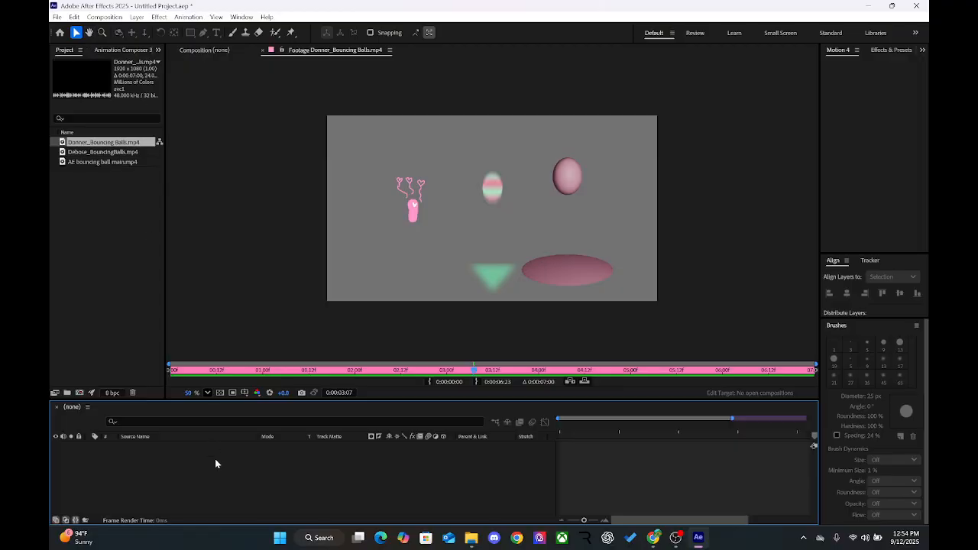
key(ctrl+n)
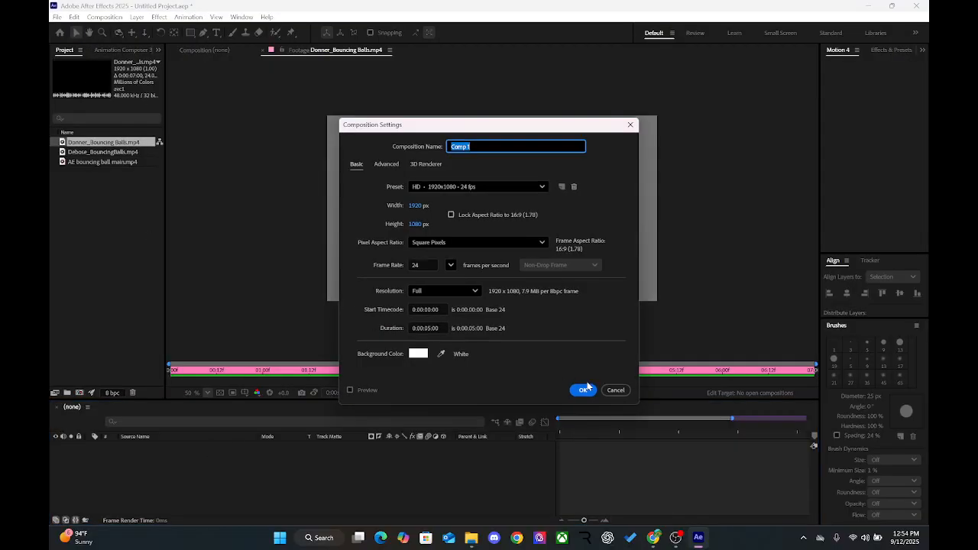
click(583, 391)
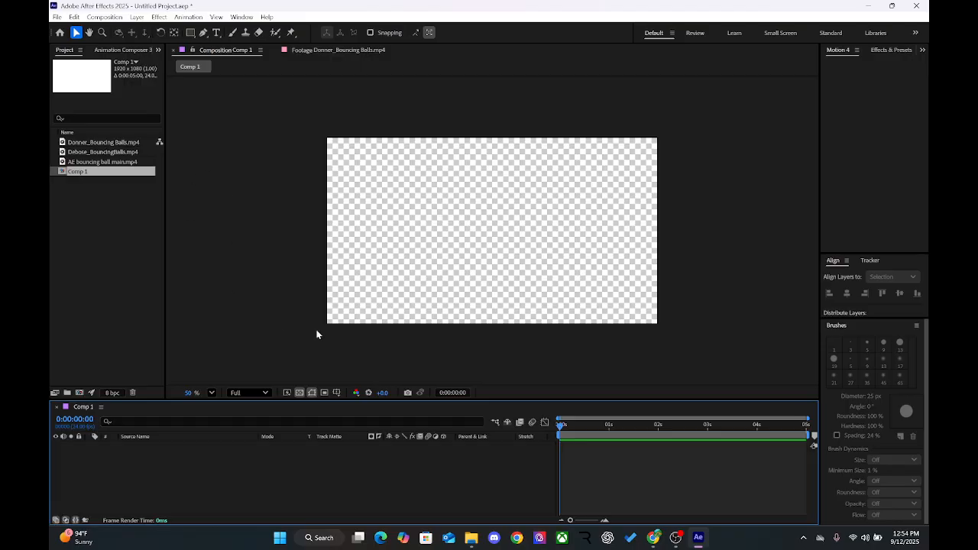
Step: Draw a rectangle about 554 by 418 px near the composition's centre and widen the Properties panel
click(190, 33)
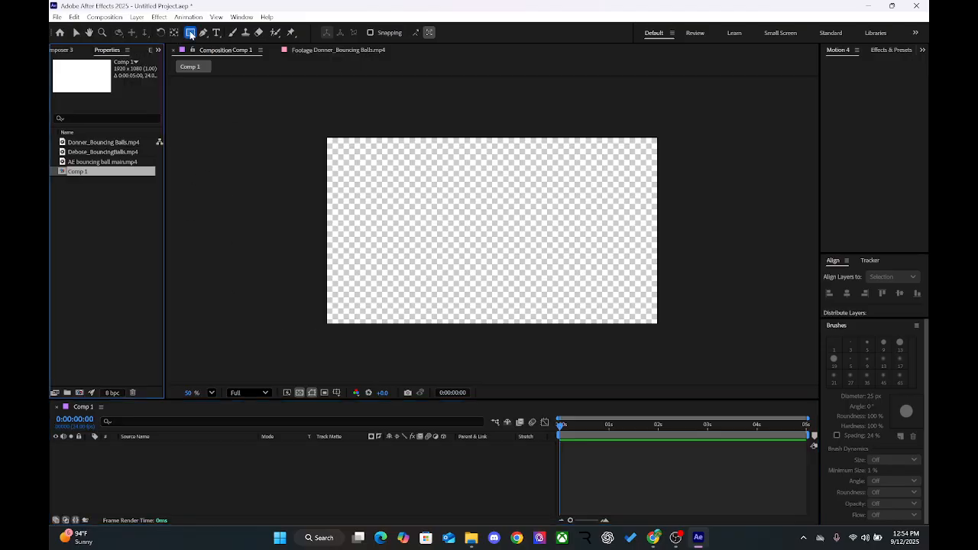
drag(429, 182, 522, 246)
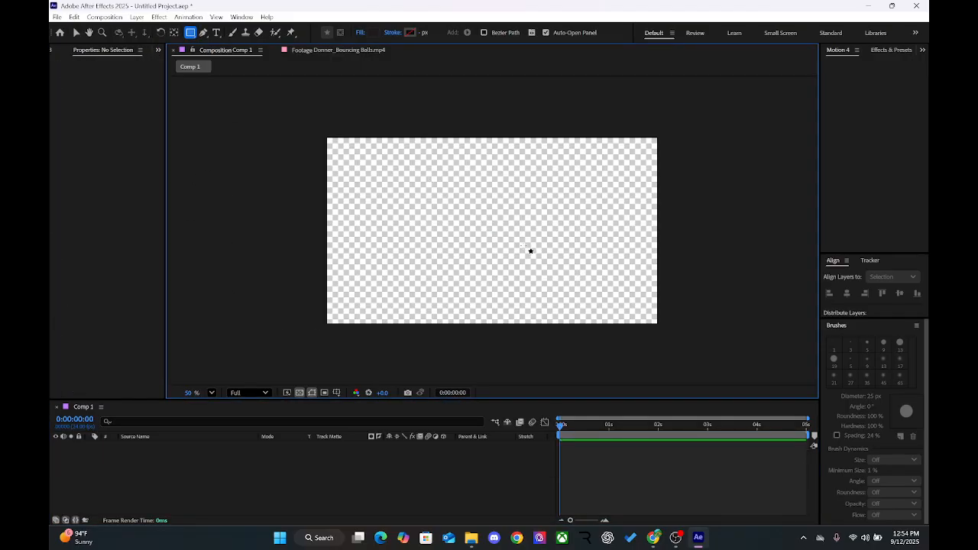
drag(448, 188, 544, 260)
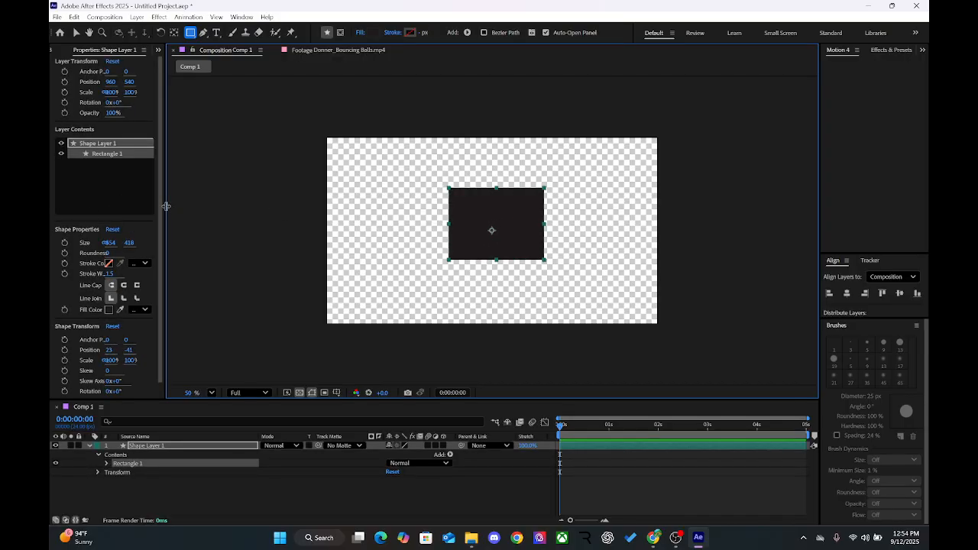
drag(167, 207, 270, 224)
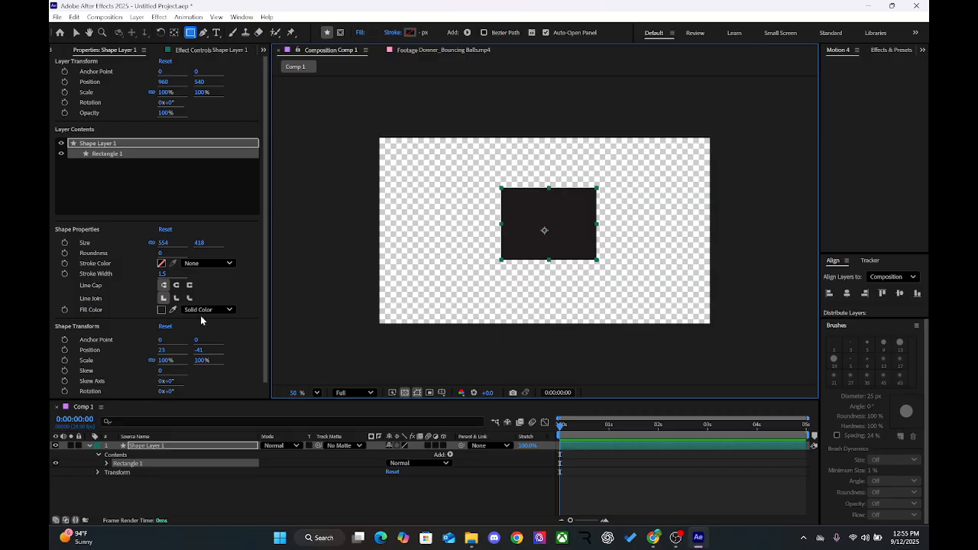
Step: Set the rectangle's fill color to pink DA748F after trying other hues and RGB values
click(162, 310)
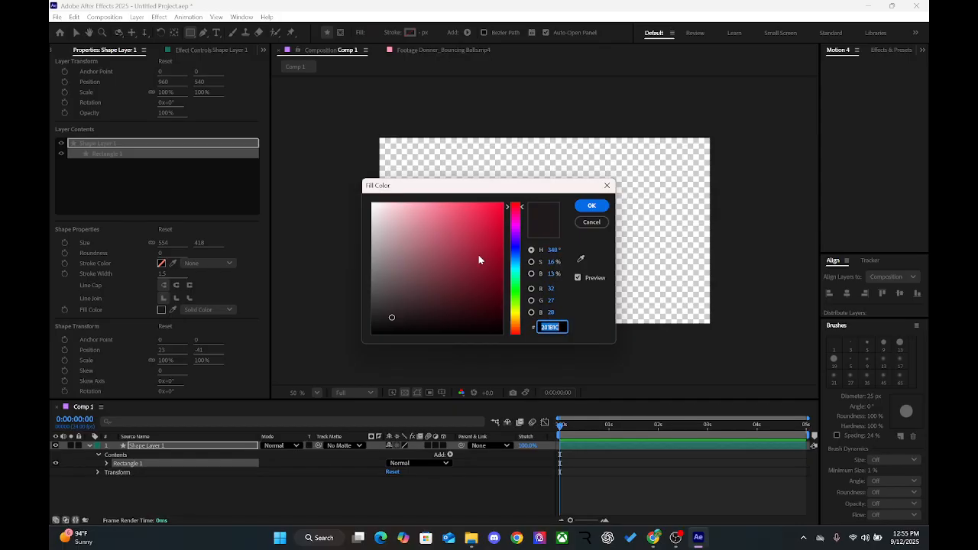
mouse_move(479, 261)
mouse_down()
mouse_move(418, 254)
mouse_move(421, 284)
mouse_move(504, 204)
mouse_move(372, 271)
mouse_move(424, 244)
mouse_move(384, 253)
mouse_move(471, 268)
mouse_move(397, 226)
mouse_move(502, 311)
mouse_move(497, 236)
mouse_move(467, 233)
mouse_up()
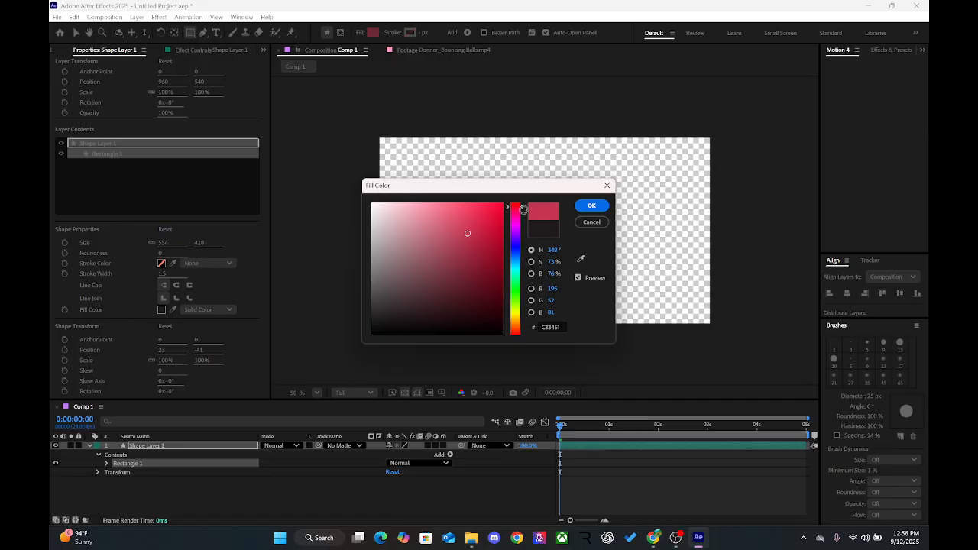
drag(523, 207, 516, 283)
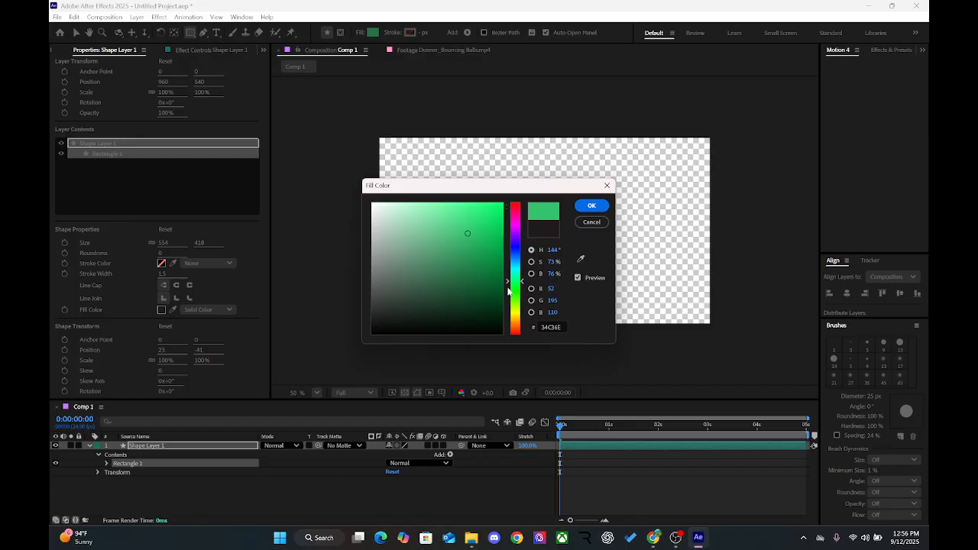
drag(511, 284, 510, 205)
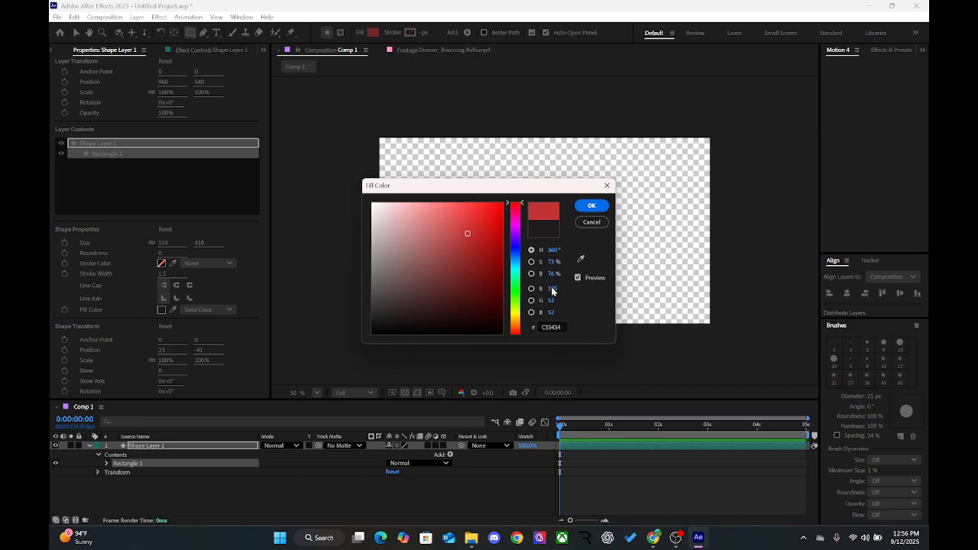
drag(555, 290, 499, 270)
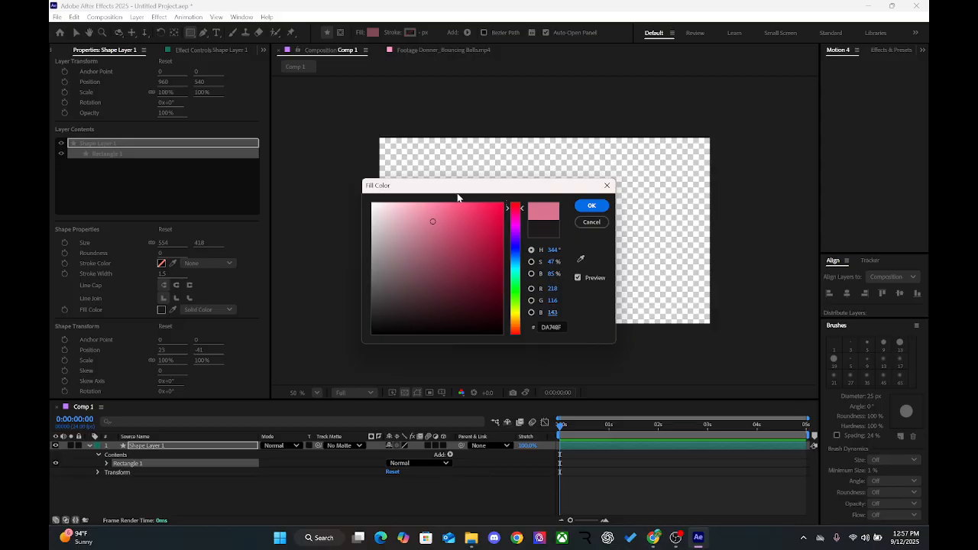
click(562, 333)
click(587, 207)
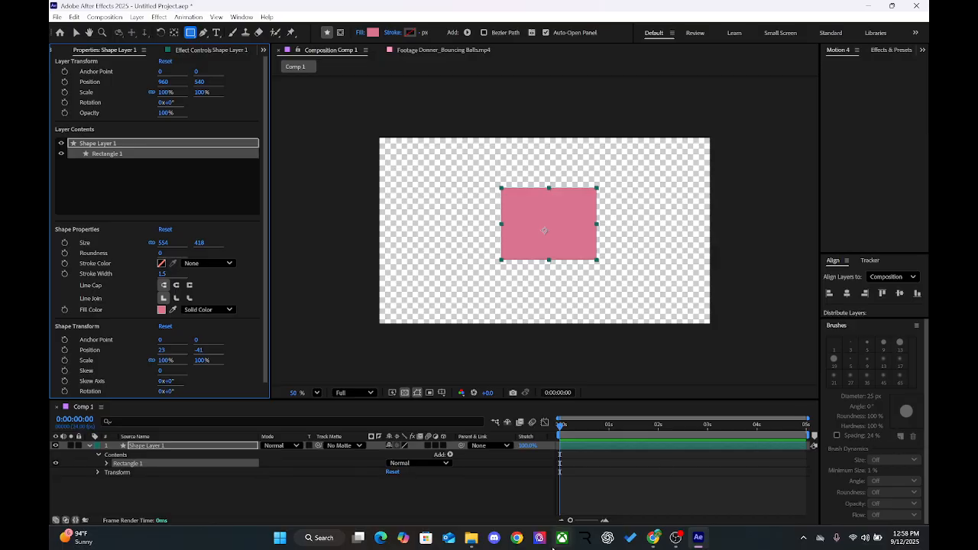
click(858, 13)
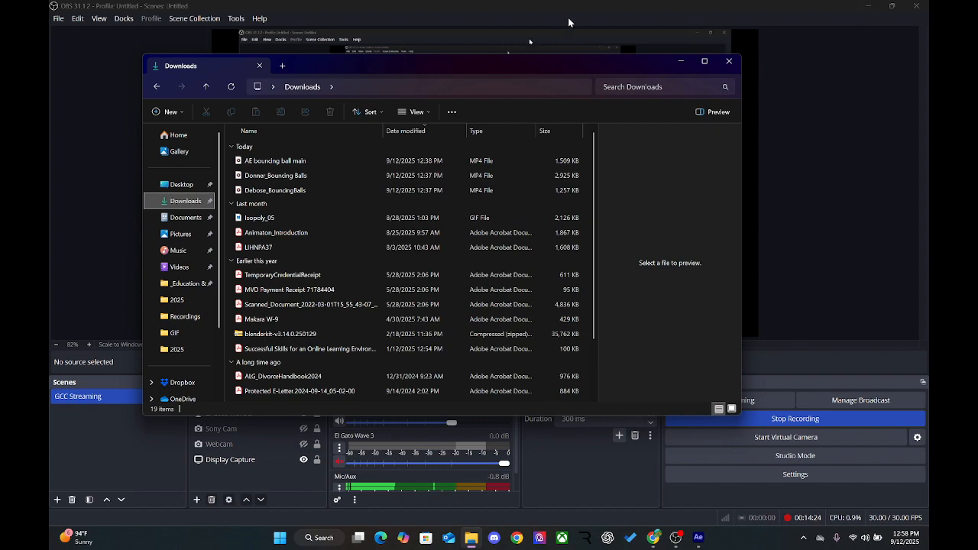
click(568, 23)
mouse_move(676, 538)
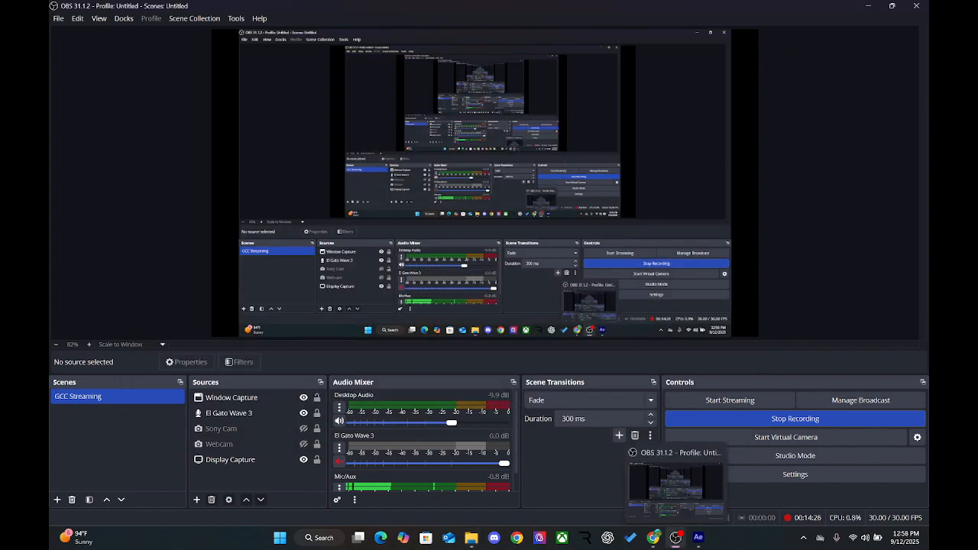
click(697, 538)
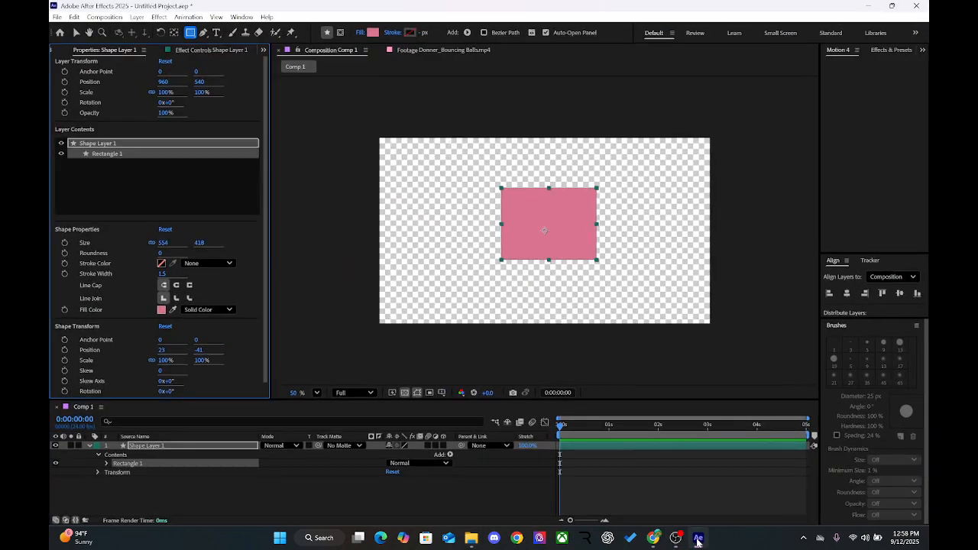
Step: Play the first bouncing balls video in the Footage viewer and scrub back to 0:00:02:00
click(422, 52)
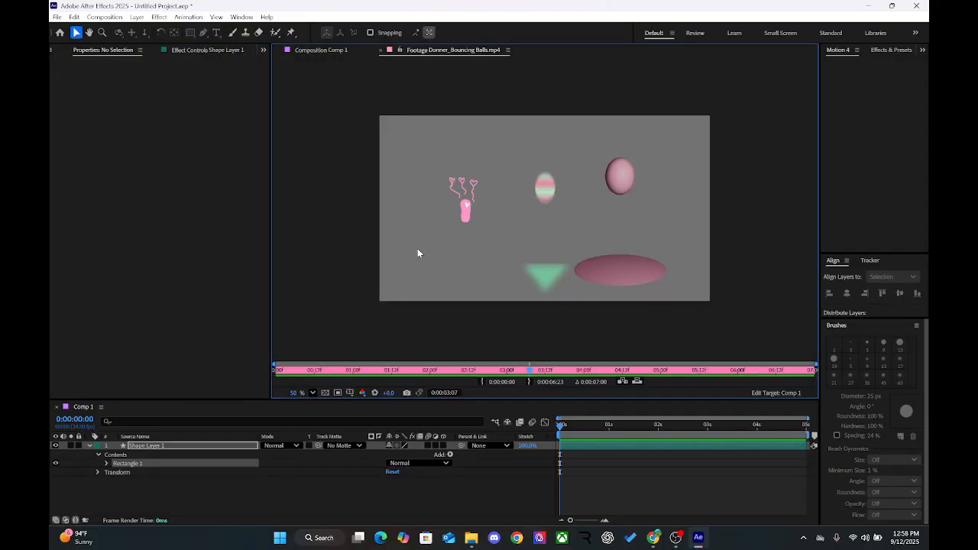
key(space)
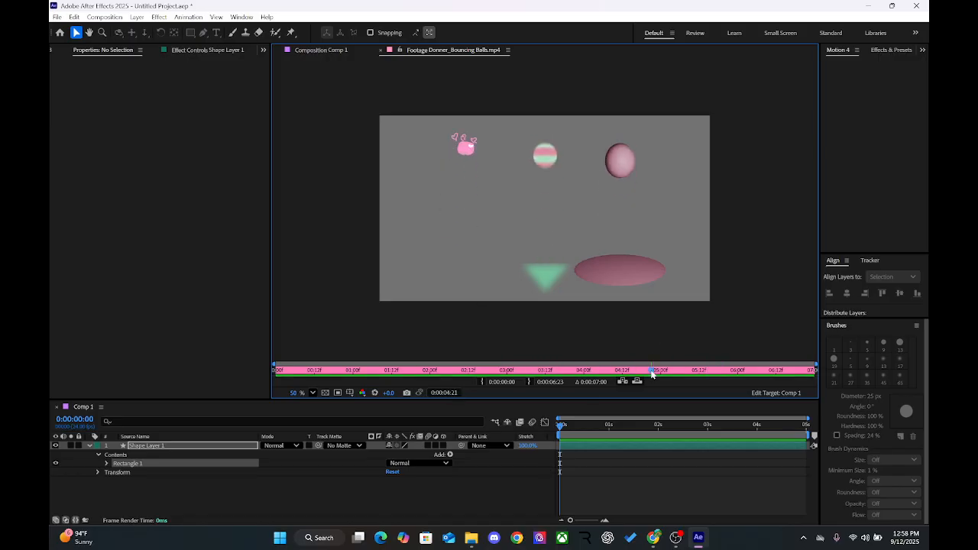
click(625, 374)
drag(625, 379, 431, 390)
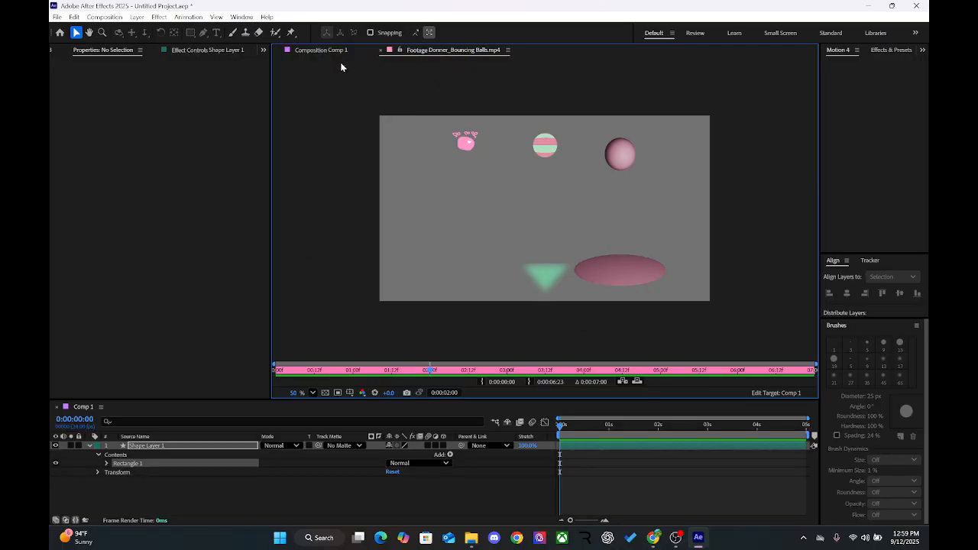
Step: Switch repeatedly between the Comp 1 and bouncing balls footage viewers to compare them, ending on the footage
click(317, 53)
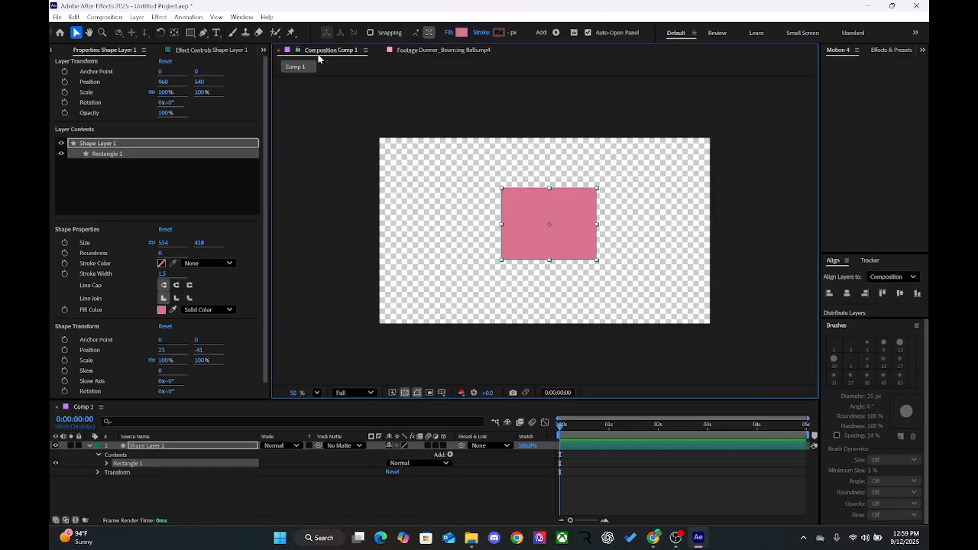
click(431, 50)
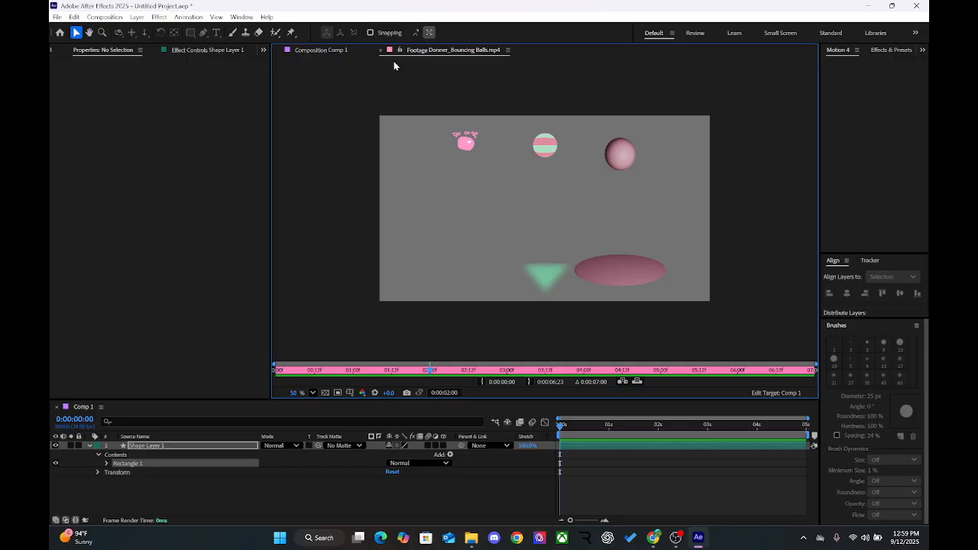
click(316, 50)
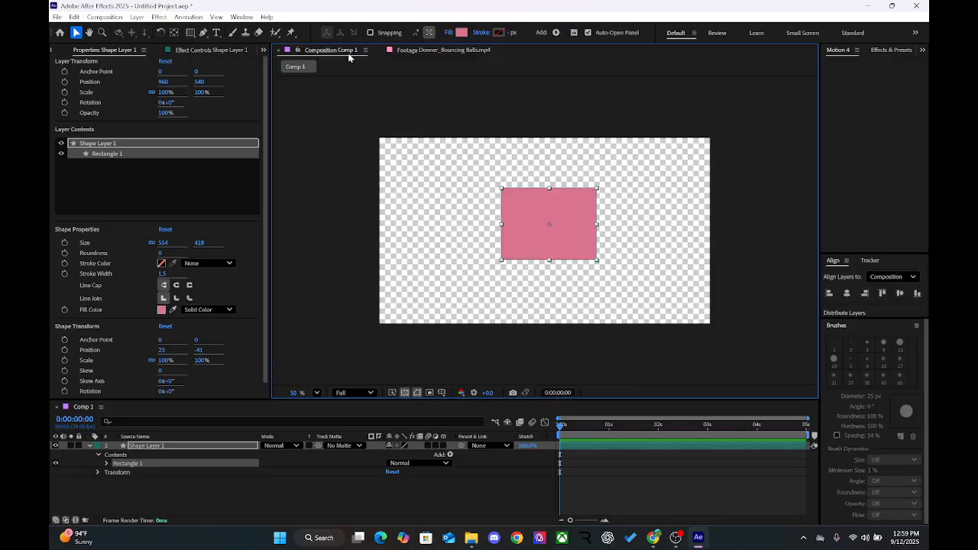
click(415, 53)
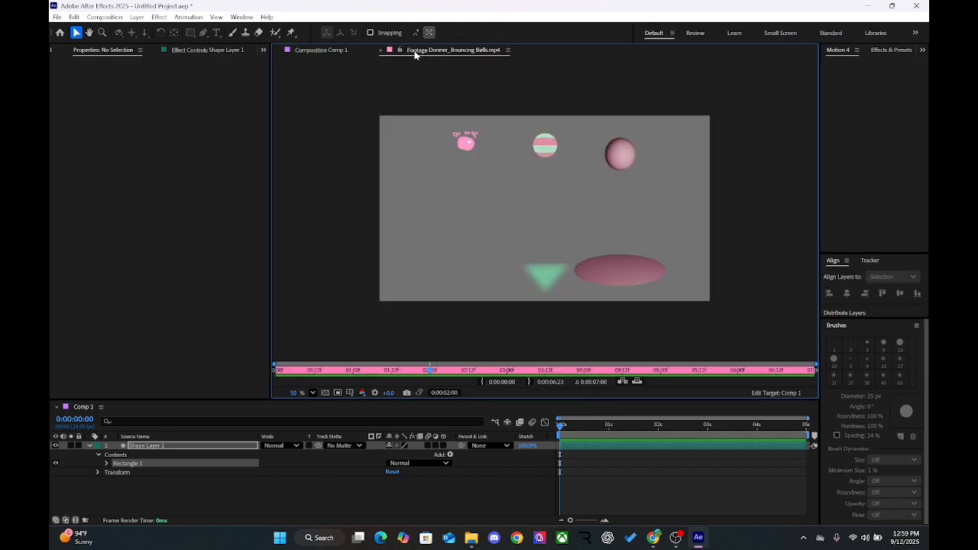
click(336, 52)
click(413, 50)
click(308, 49)
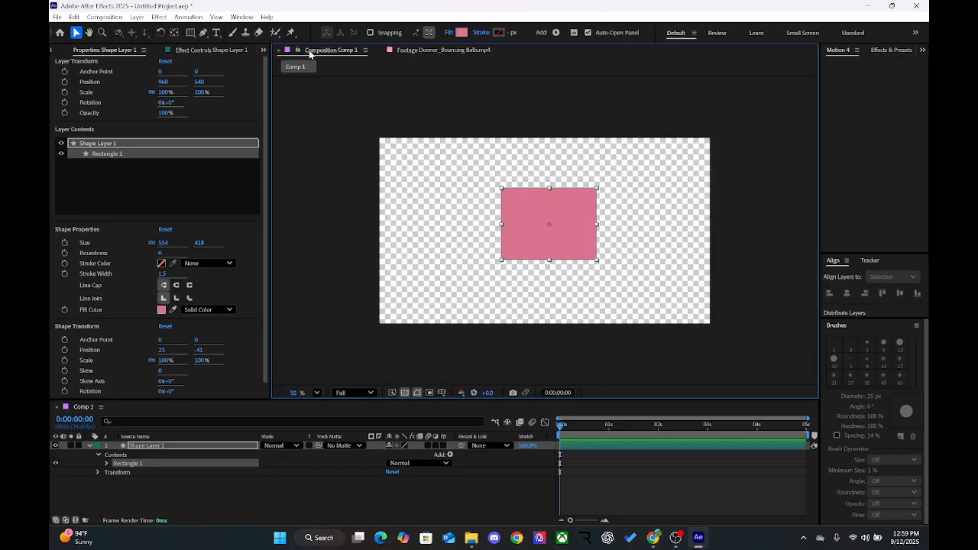
click(447, 50)
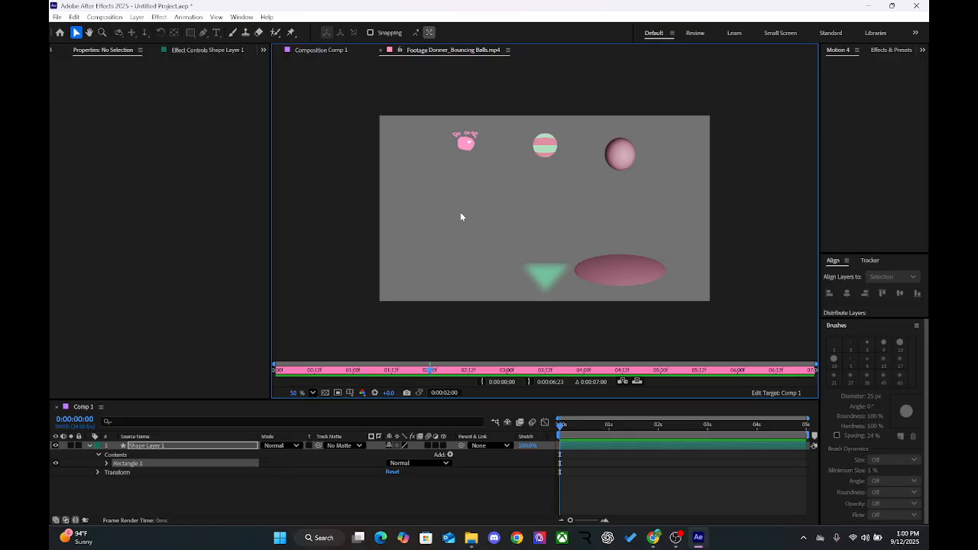
Step: Bring up the list of project items and trim the bouncing balls footage's IN point to 0:00:02:00
click(57, 49)
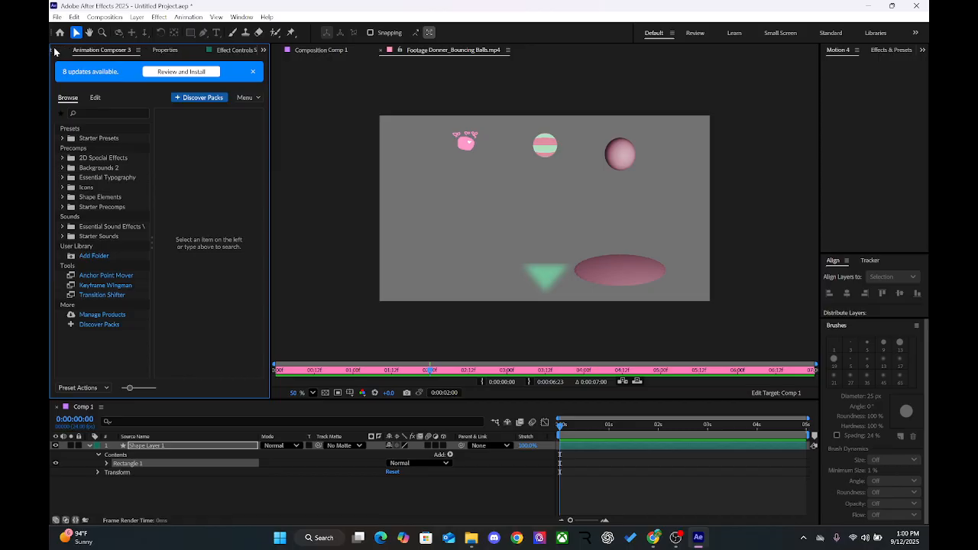
click(55, 51)
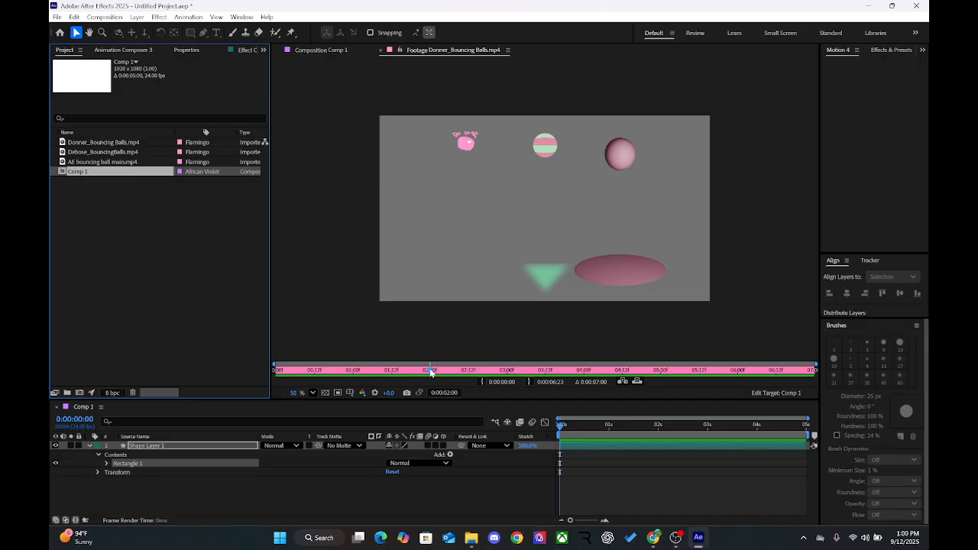
mouse_move(430, 371)
mouse_down()
mouse_move(331, 390)
mouse_move(290, 381)
mouse_move(497, 365)
mouse_move(200, 446)
mouse_move(454, 373)
mouse_move(402, 371)
mouse_move(420, 364)
mouse_move(551, 373)
mouse_move(411, 387)
mouse_move(430, 385)
mouse_move(262, 358)
mouse_move(406, 372)
mouse_move(625, 340)
mouse_move(340, 372)
mouse_move(430, 380)
mouse_up()
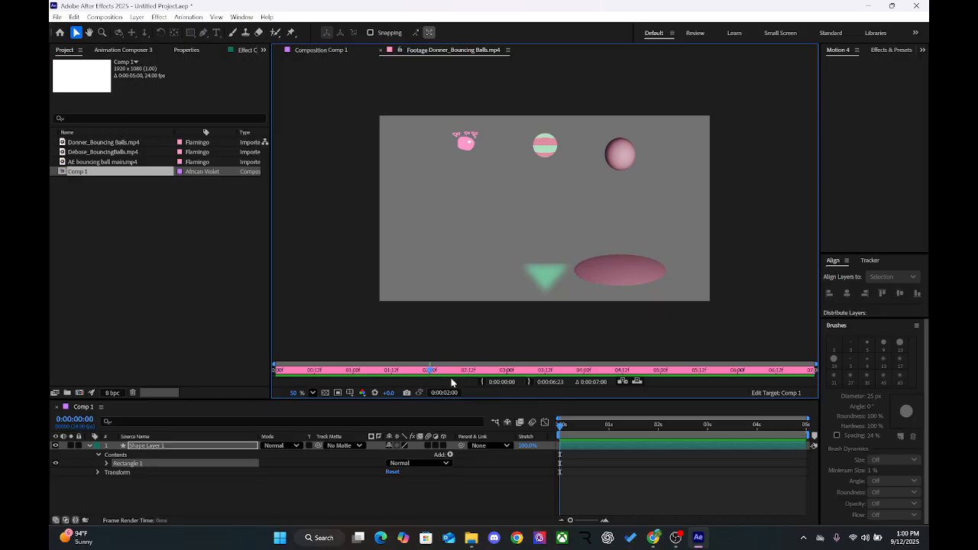
click(480, 382)
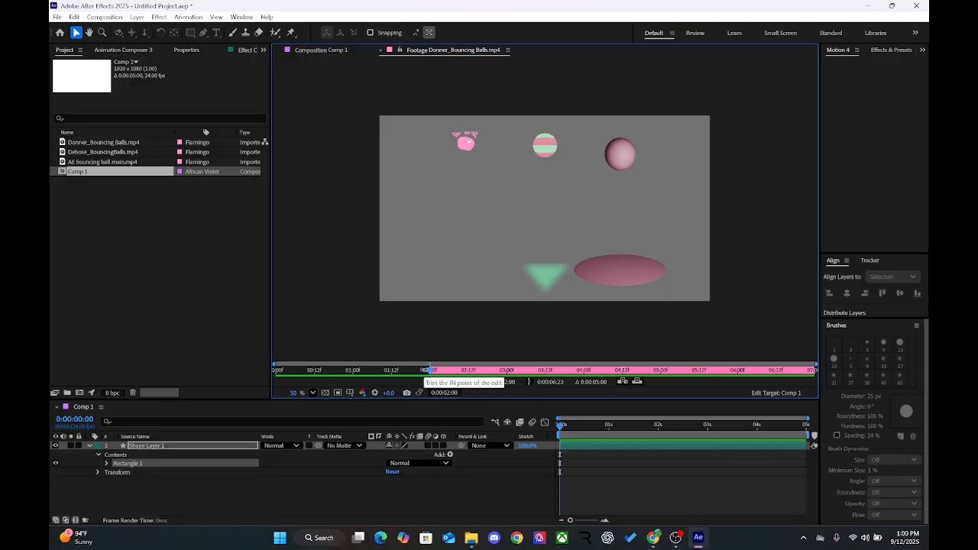
Step: Play the trimmed bouncing balls footage and scrub to its final frame at 0:00:06:23
key(space)
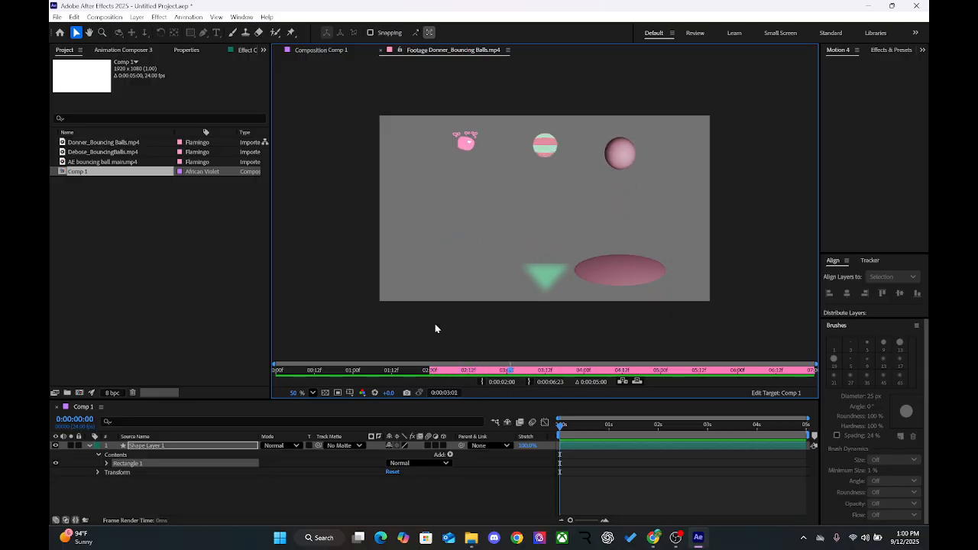
key(space)
key(space)
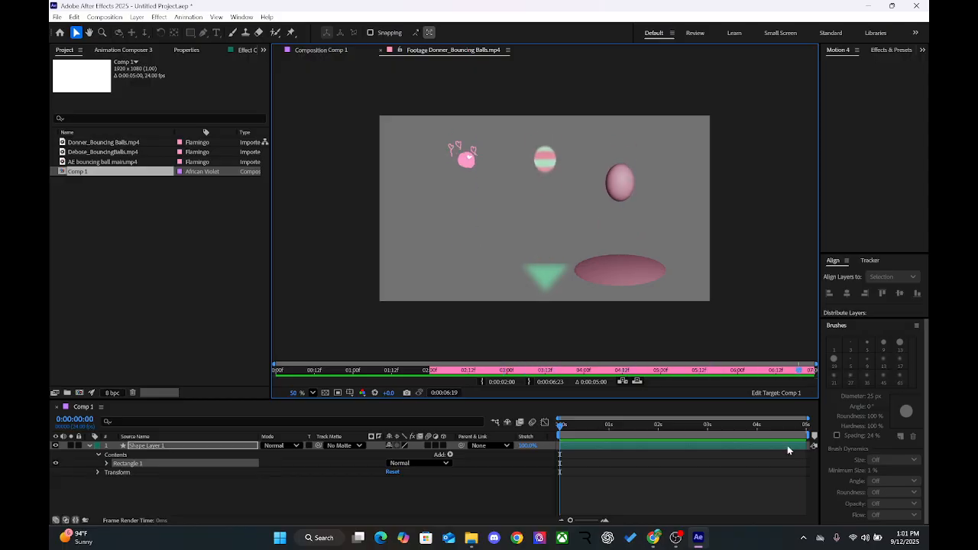
drag(795, 374, 813, 375)
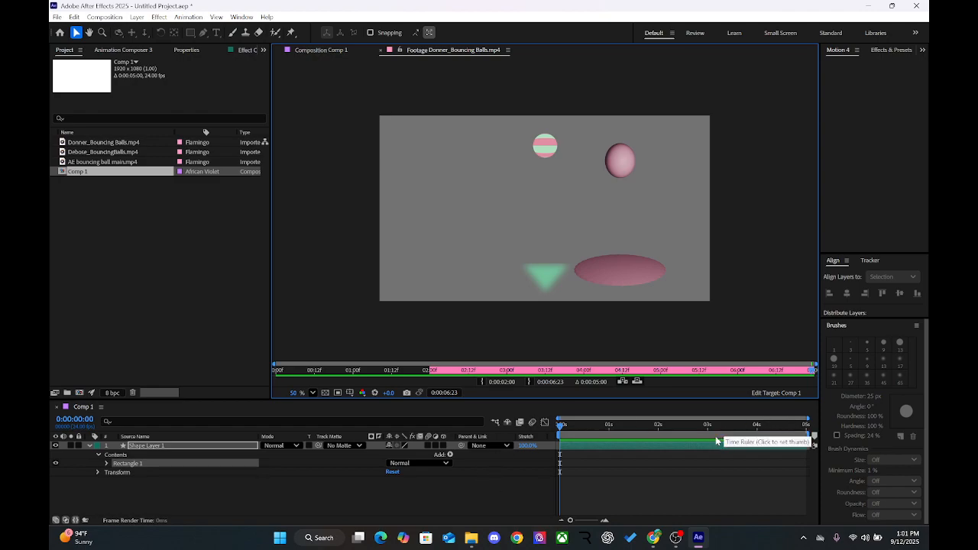
Step: Inspect the duration in Comp 1's Composition Settings and cancel without changing anything
click(385, 501)
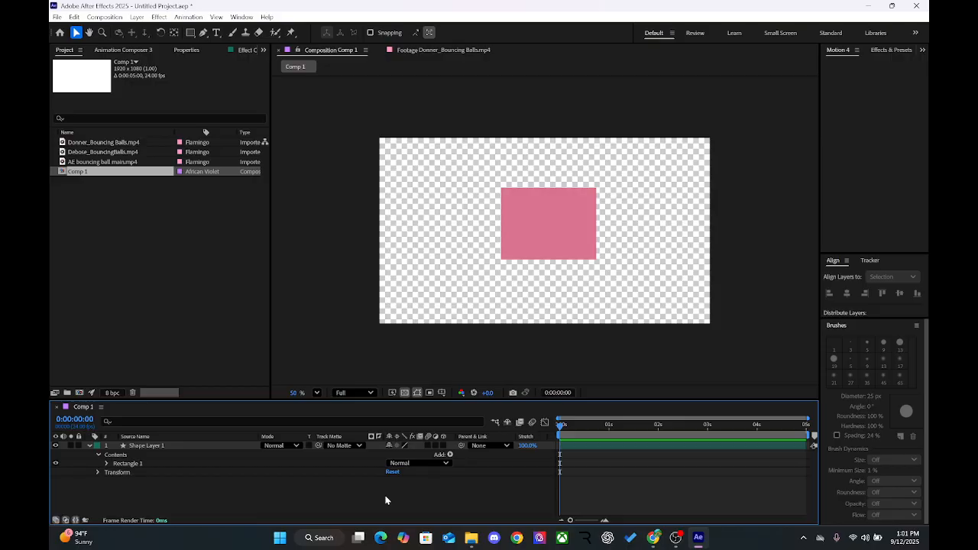
key(ctrl+k)
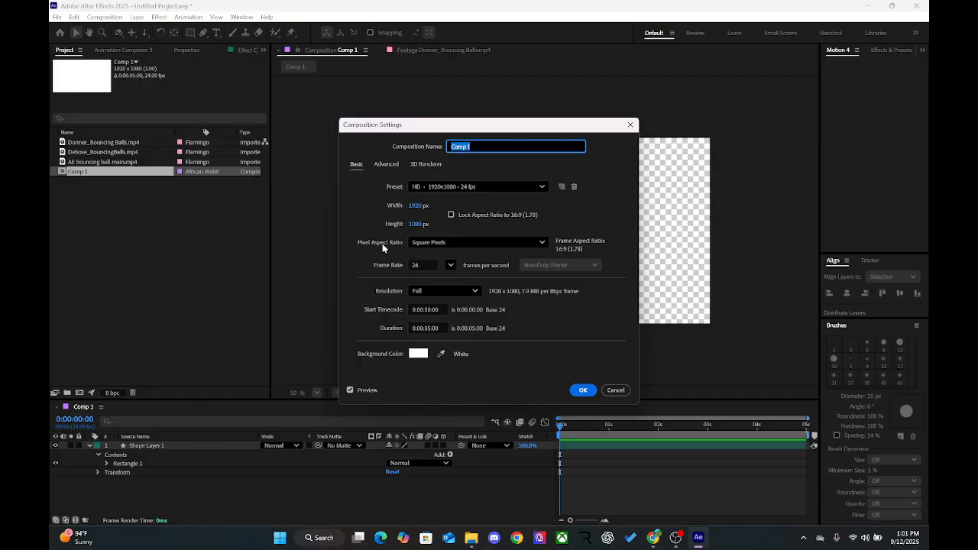
click(429, 329)
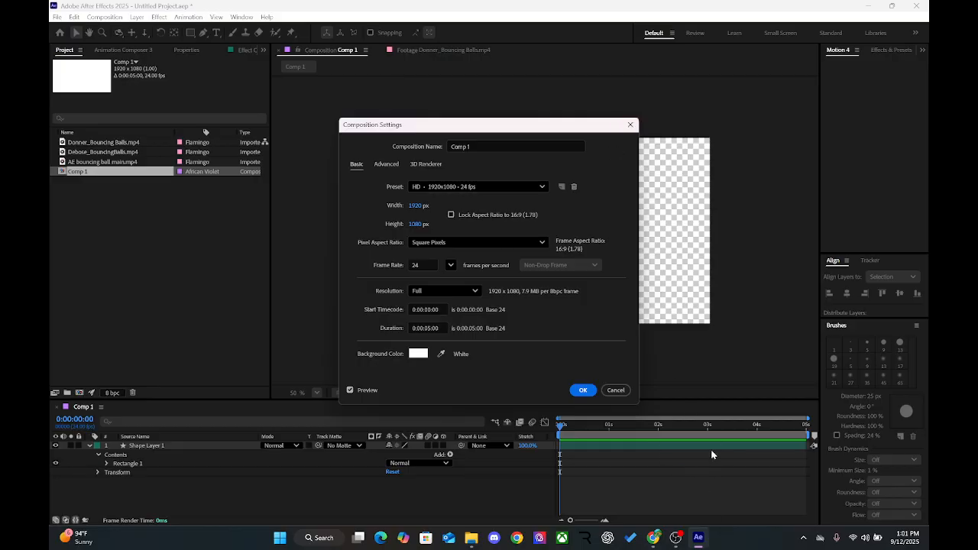
click(432, 328)
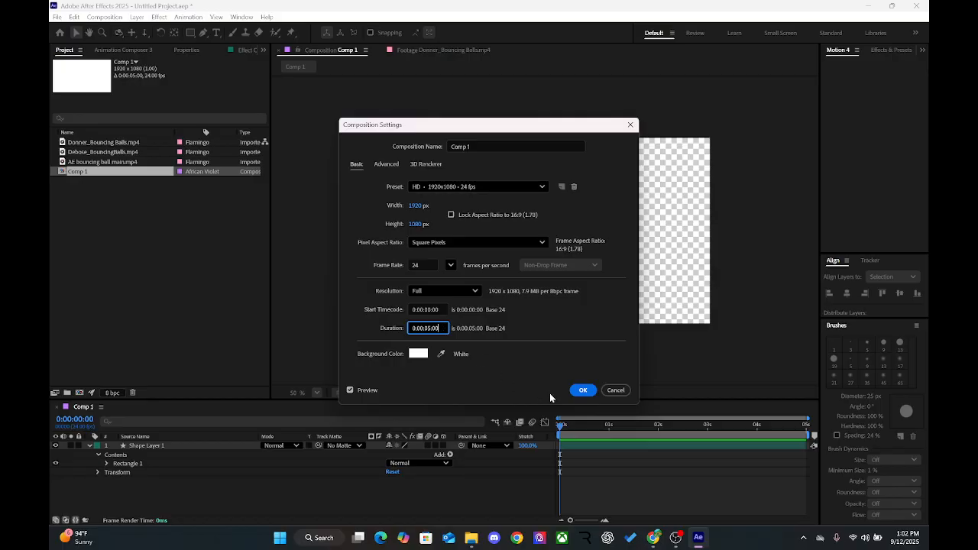
click(614, 391)
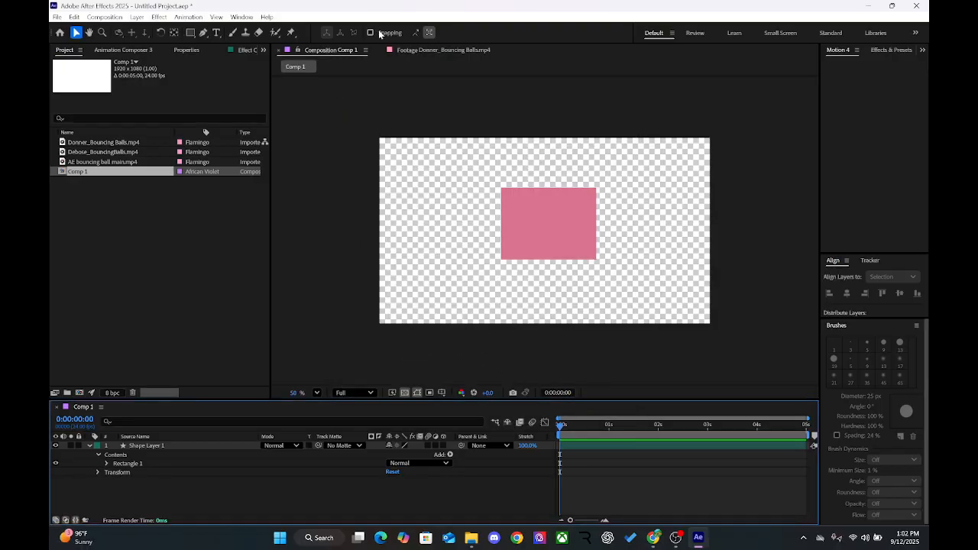
Step: Return to the bouncing balls footage, play it, scrub to 0:00:04:00 and replay it from the trimmed start
click(422, 51)
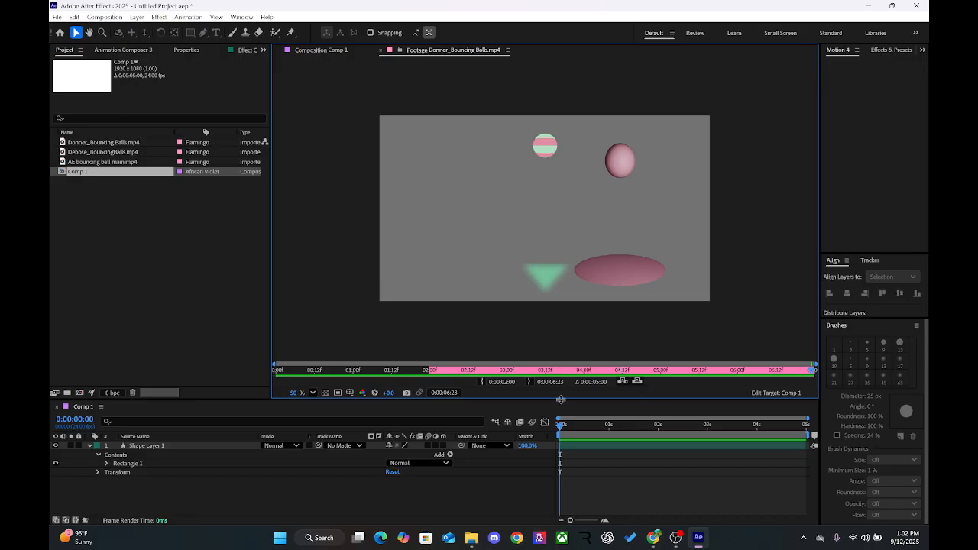
key(space)
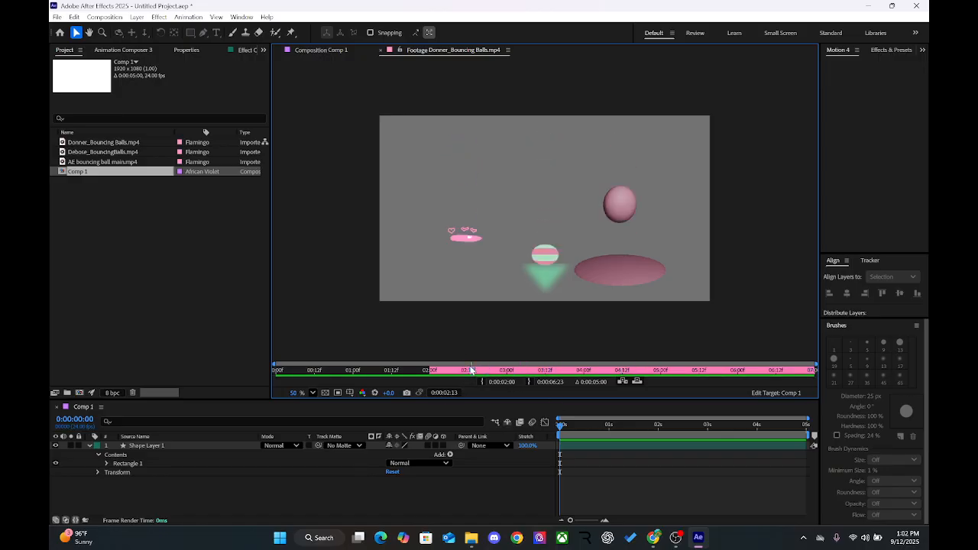
drag(471, 367, 585, 380)
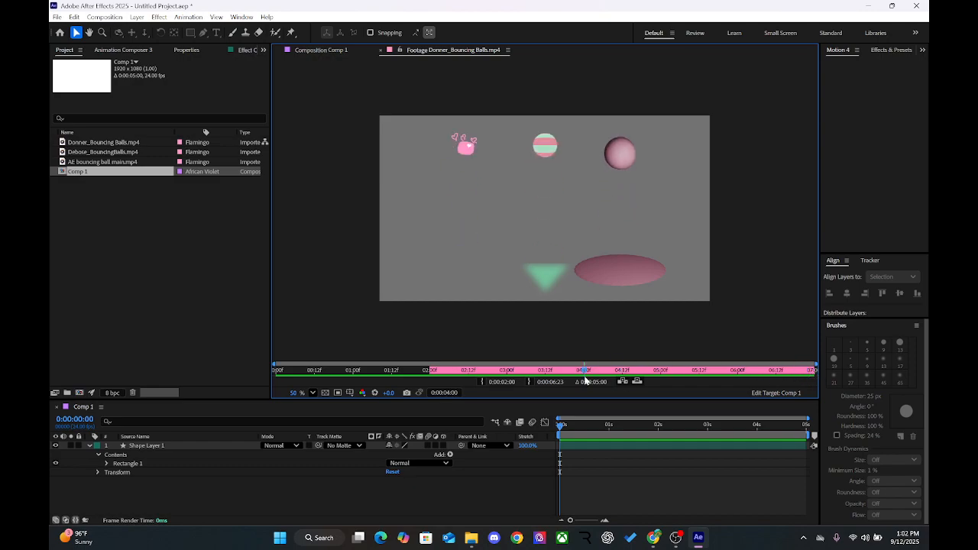
drag(495, 373, 431, 374)
key(space)
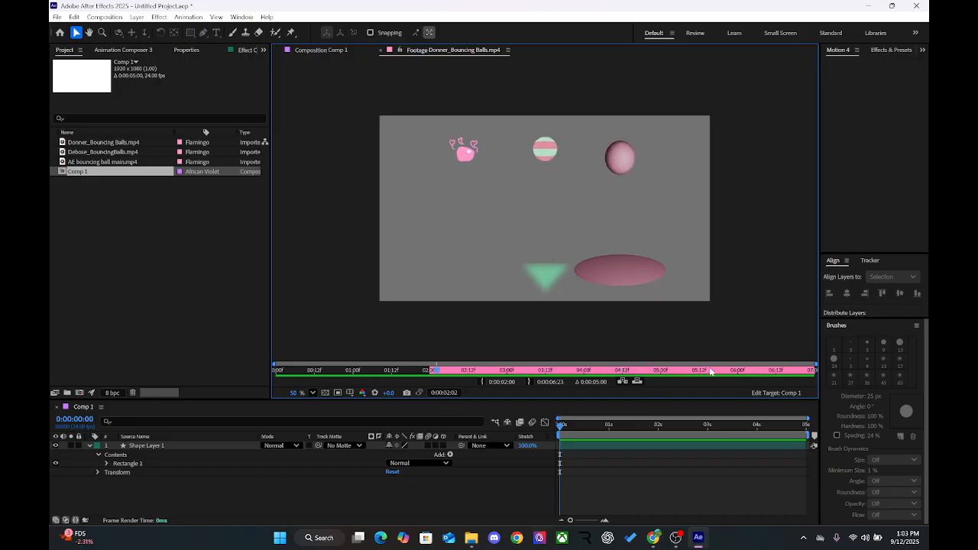
Step: Scrub and replay the footage between 0:00:04:11 and 0:00:05:14 to examine the balls' contact and squash, stopping at 0:00:05:09
mouse_move(710, 370)
mouse_down()
mouse_move(674, 374)
mouse_move(701, 380)
mouse_up()
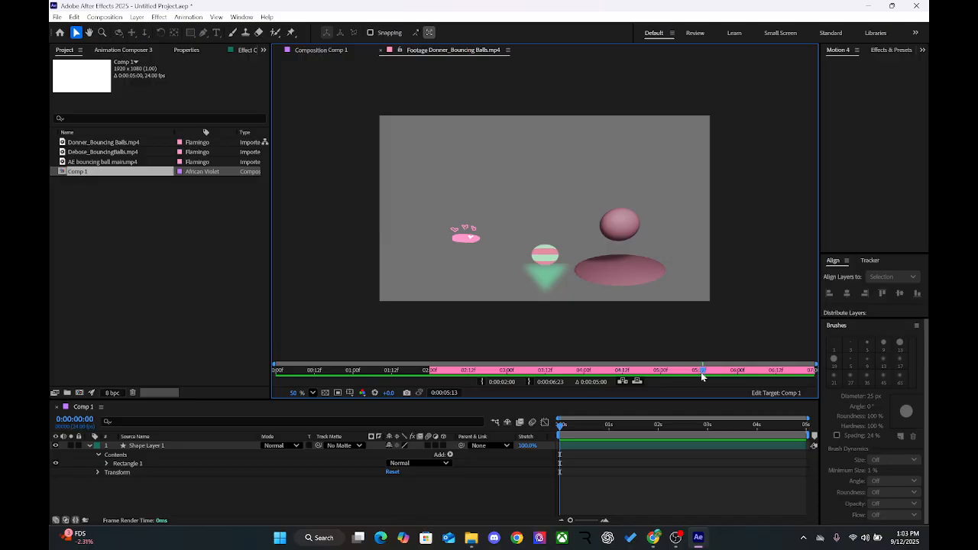
mouse_move(700, 372)
mouse_down()
mouse_move(685, 375)
mouse_move(704, 378)
mouse_up()
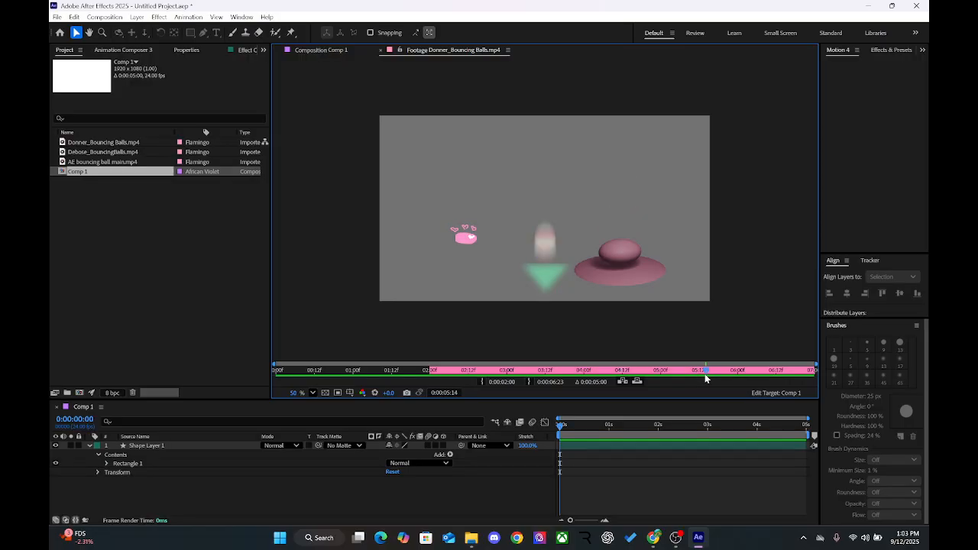
drag(705, 374, 619, 376)
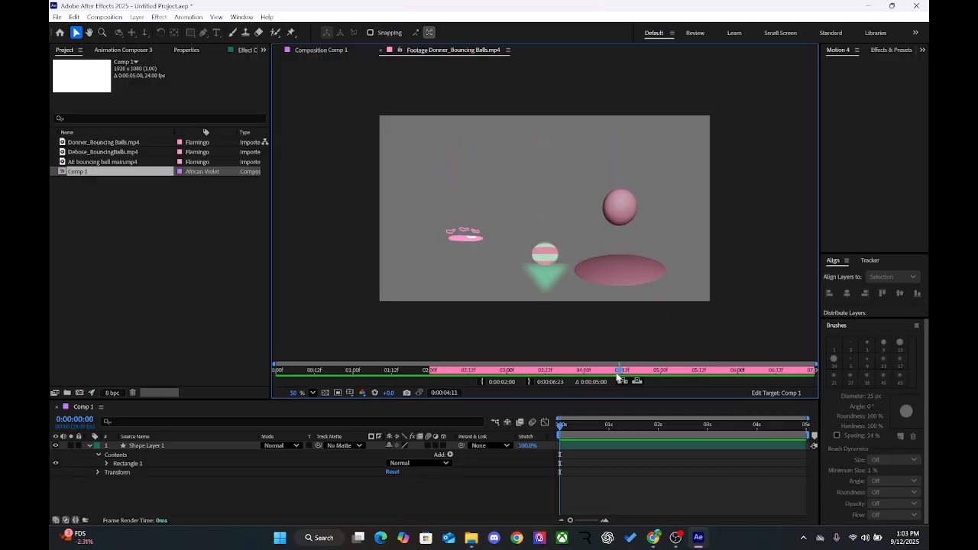
key(space)
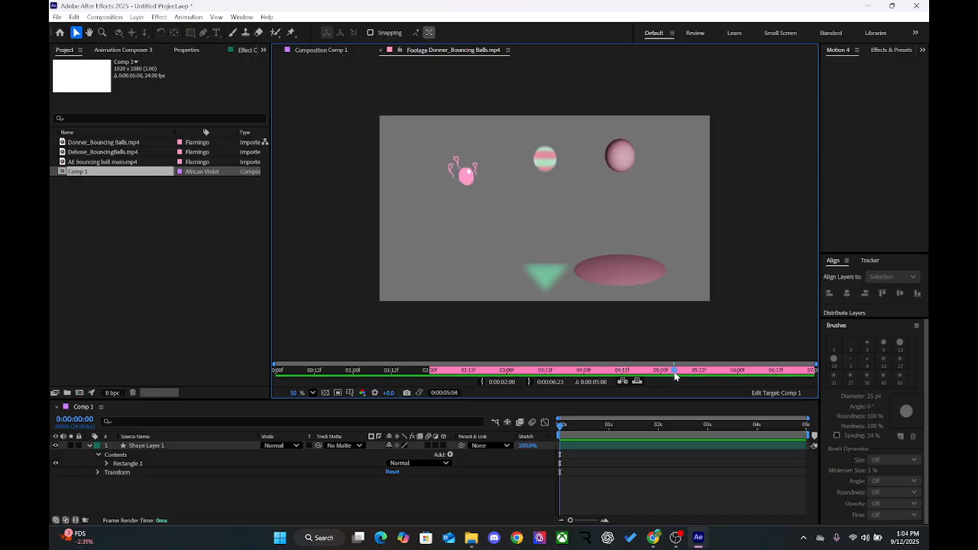
mouse_move(708, 370)
mouse_down()
mouse_move(778, 376)
mouse_move(677, 377)
mouse_move(706, 376)
mouse_move(679, 375)
mouse_move(702, 375)
mouse_move(690, 377)
mouse_up()
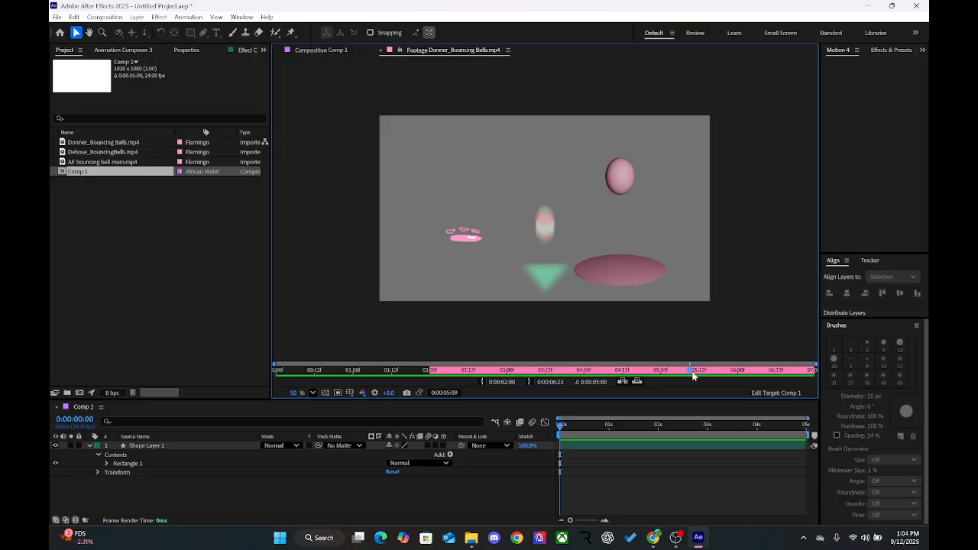
Step: Examine the bounce timing around 0:00:02:13 and 0:00:03:01, scrub to 0:00:05:08, and briefly switch to Comp 1 and back
drag(694, 371, 473, 377)
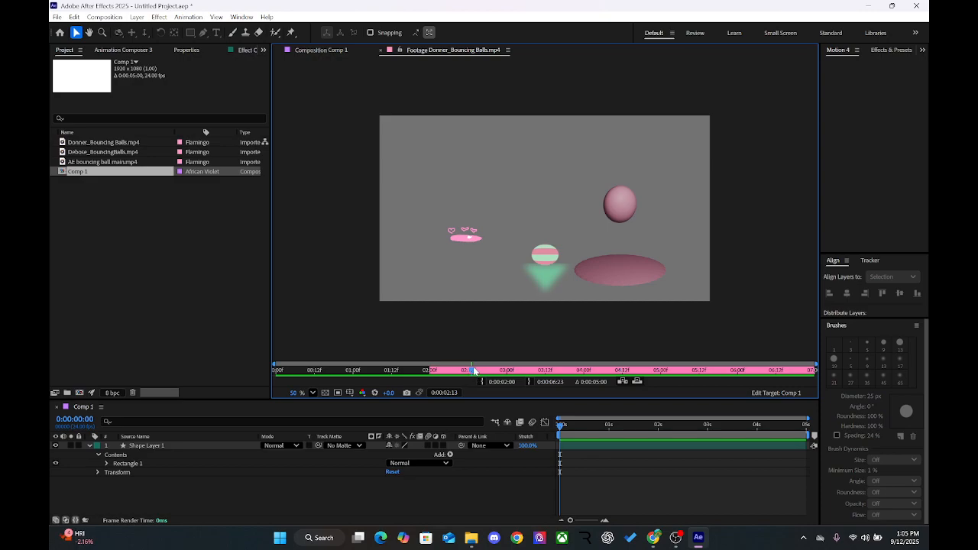
drag(473, 371, 512, 372)
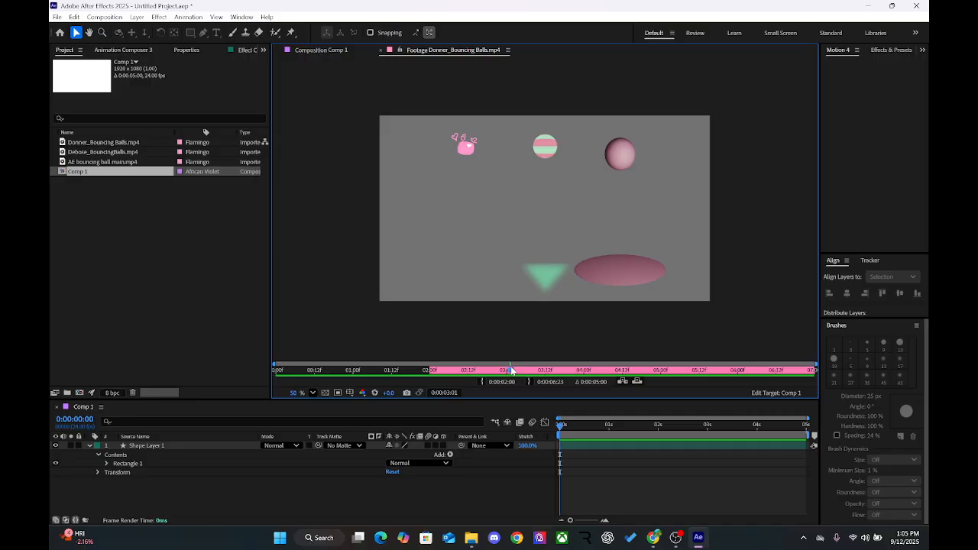
mouse_move(511, 370)
mouse_down()
mouse_move(519, 371)
mouse_move(504, 372)
mouse_up()
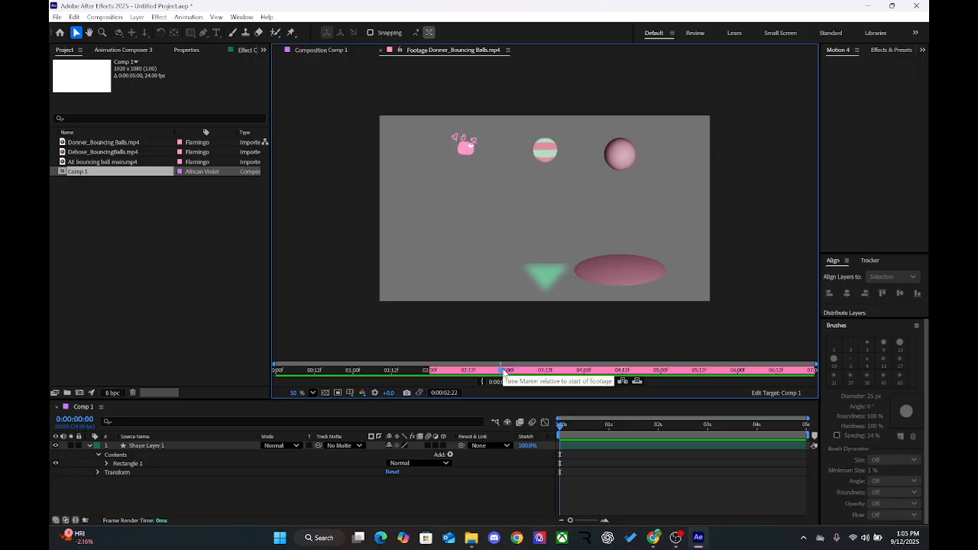
mouse_move(504, 373)
mouse_down()
mouse_move(630, 372)
mouse_move(520, 371)
mouse_up()
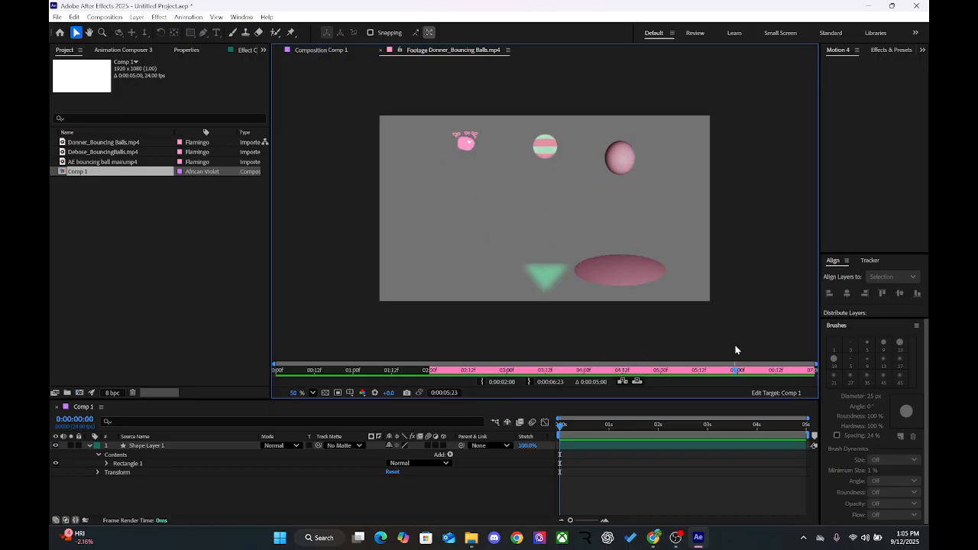
drag(520, 407, 687, 384)
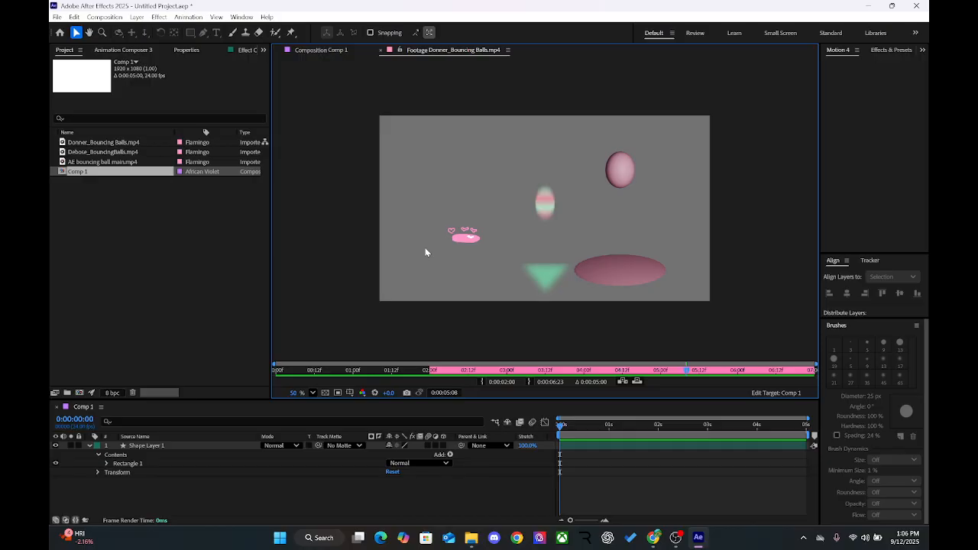
drag(572, 425, 483, 440)
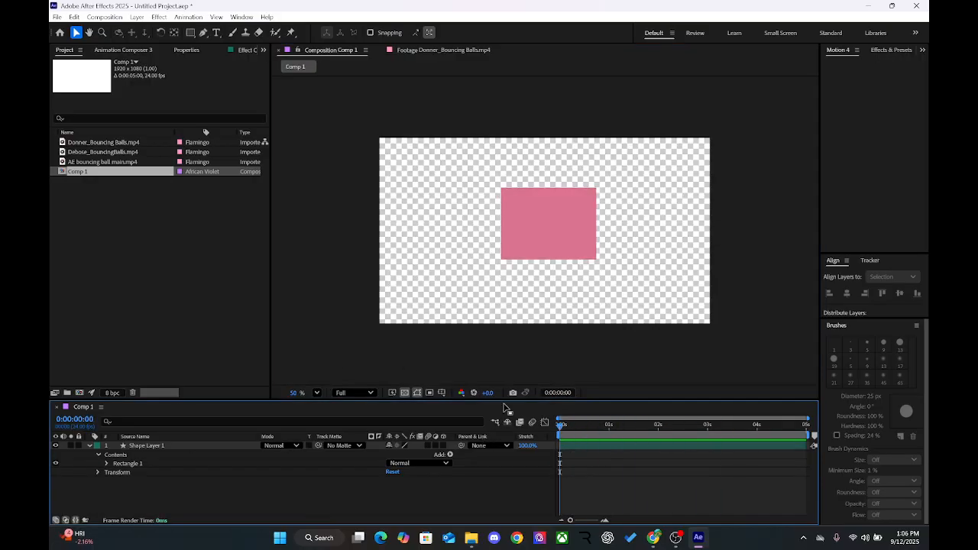
click(447, 52)
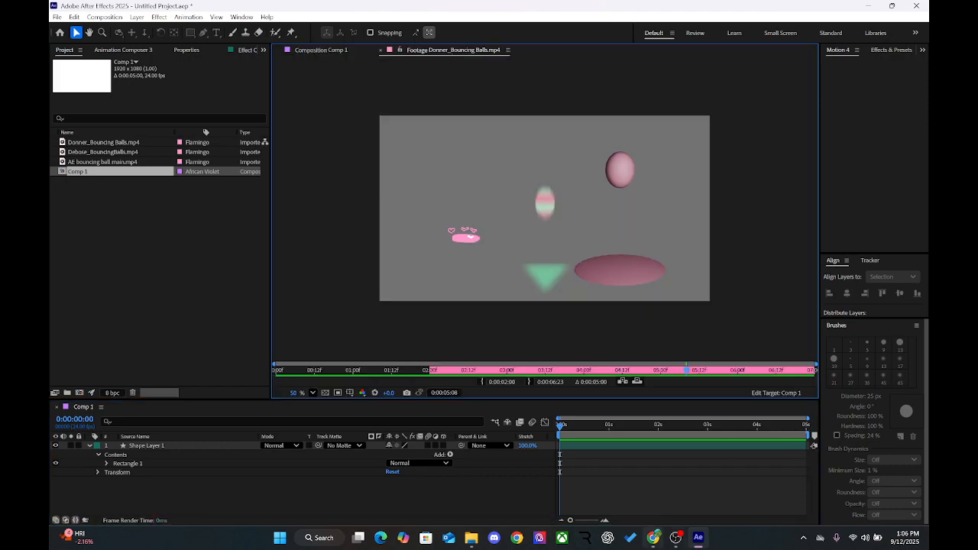
Step: Switch to SpeedGrader in Chrome, look through the Three Bouncing Balls student list and return to After Effects
click(656, 493)
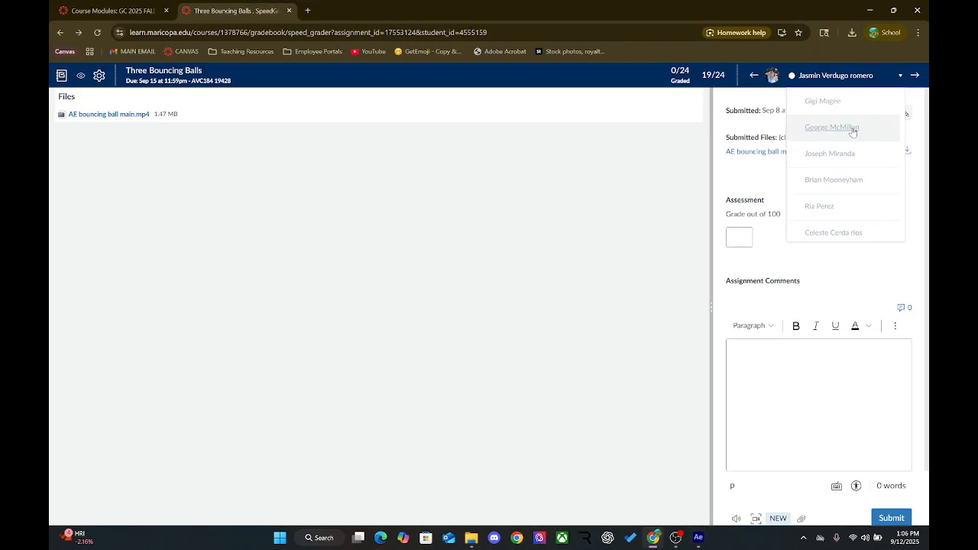
scroll(852, 131, up, 5)
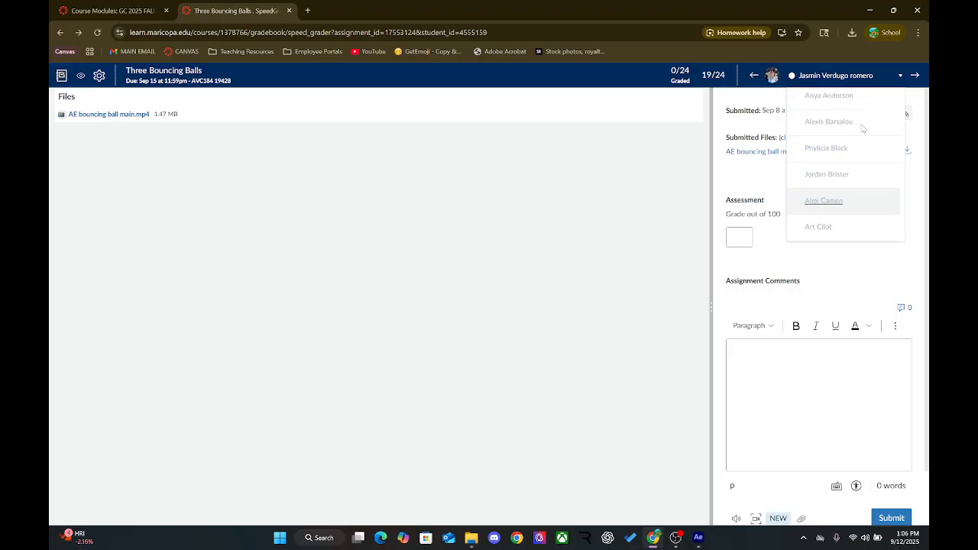
click(869, 7)
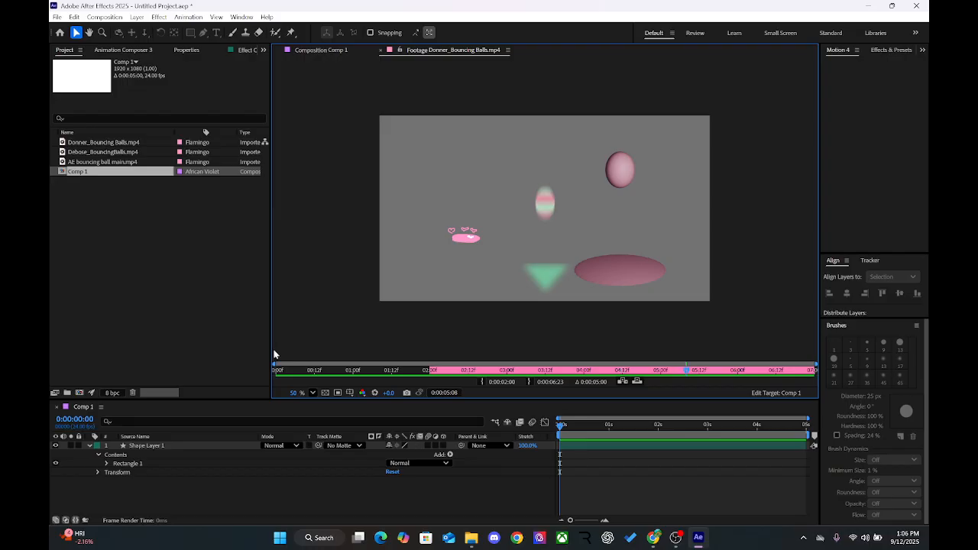
Step: Open the second bouncing balls video in the Footage viewer, check SpeedGrader's student list for submissions, and play the video
double_click(103, 153)
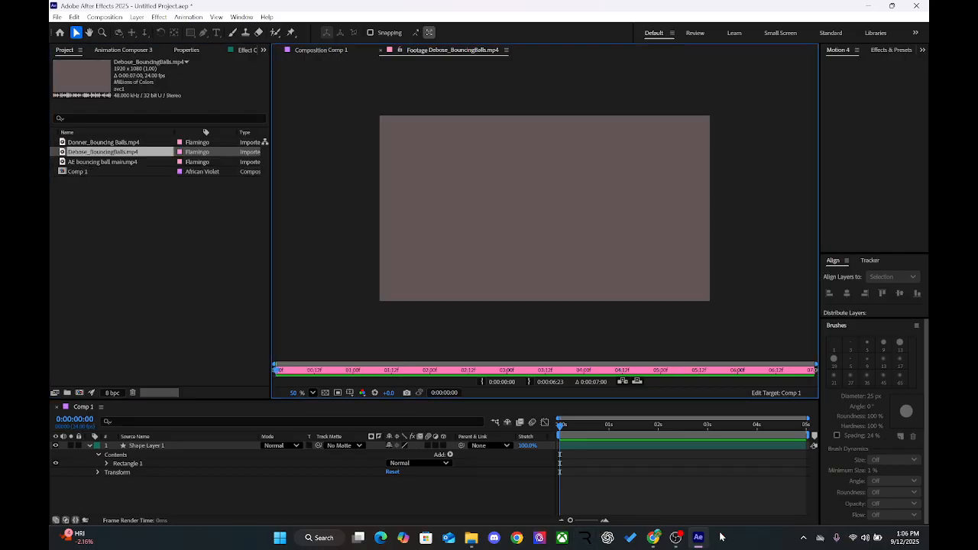
click(654, 538)
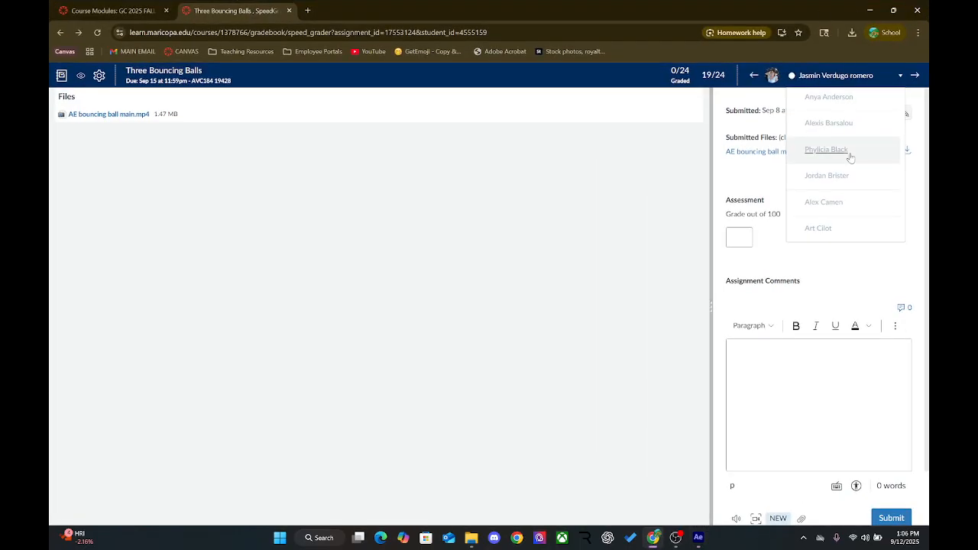
scroll(851, 157, down, 3)
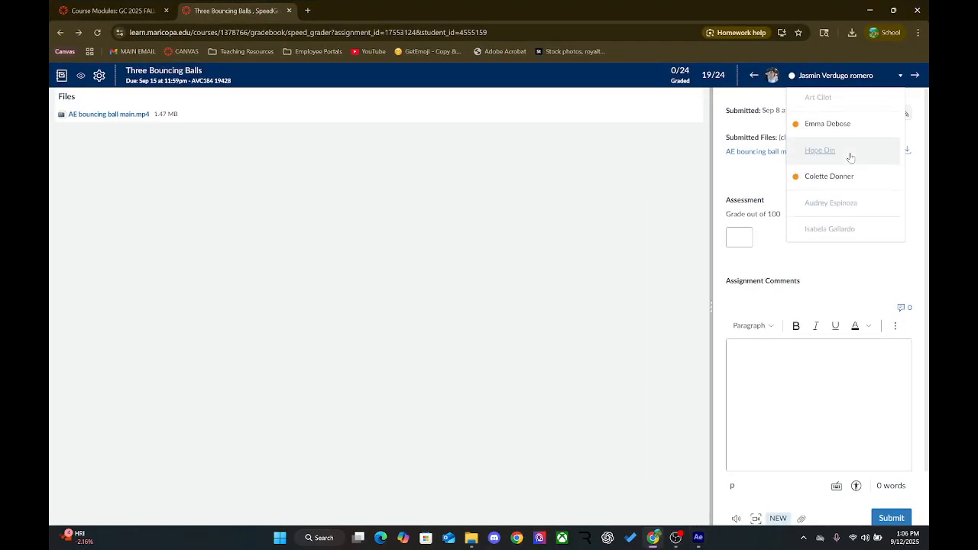
click(870, 10)
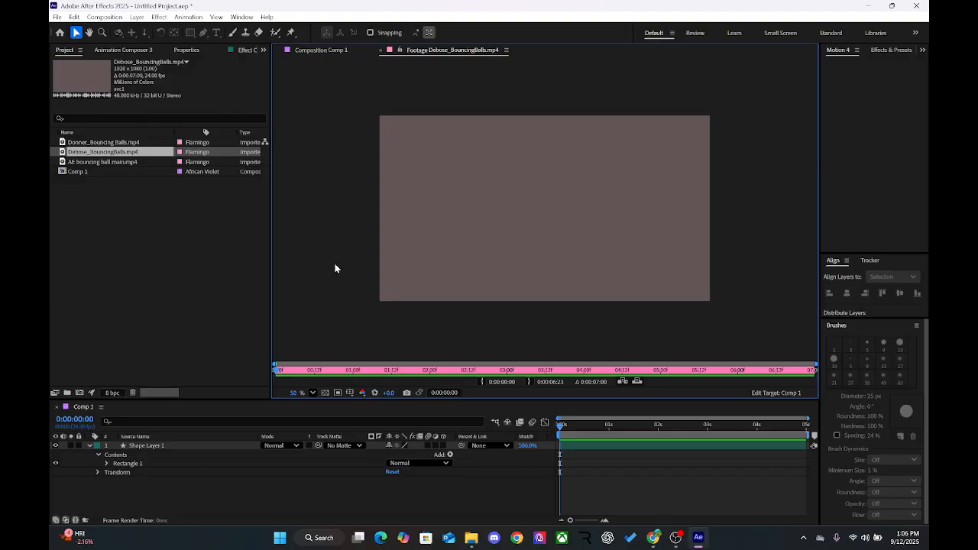
key(space)
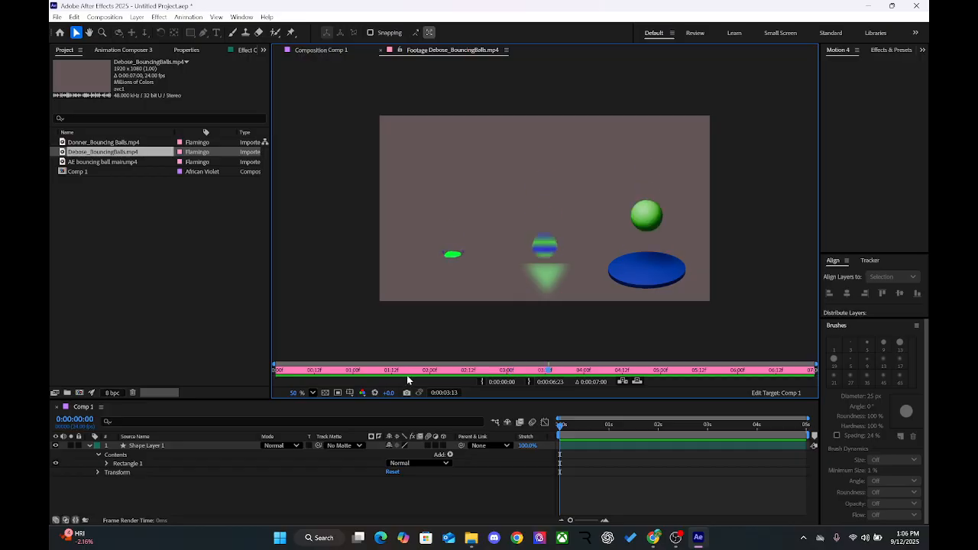
Step: Scrub and replay the second bouncing balls footage from 0:00:00:14 onward to examine where its loop starts, stopping at 0:00:02:00
click(322, 374)
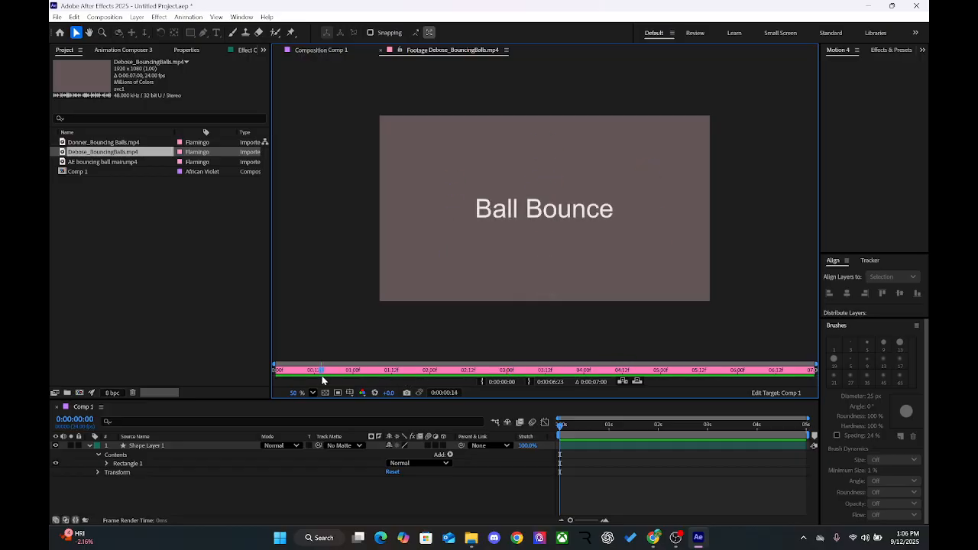
drag(322, 380, 429, 381)
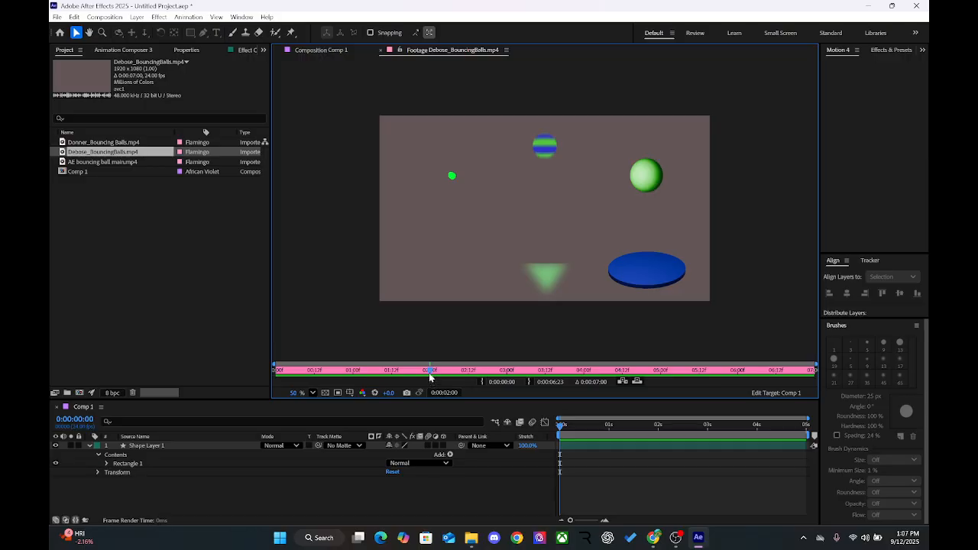
key(space)
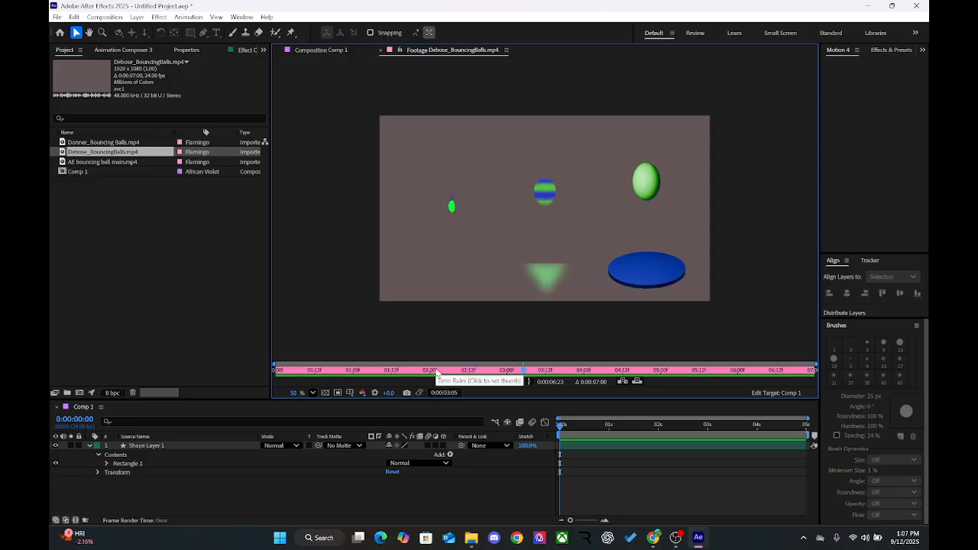
click(437, 373)
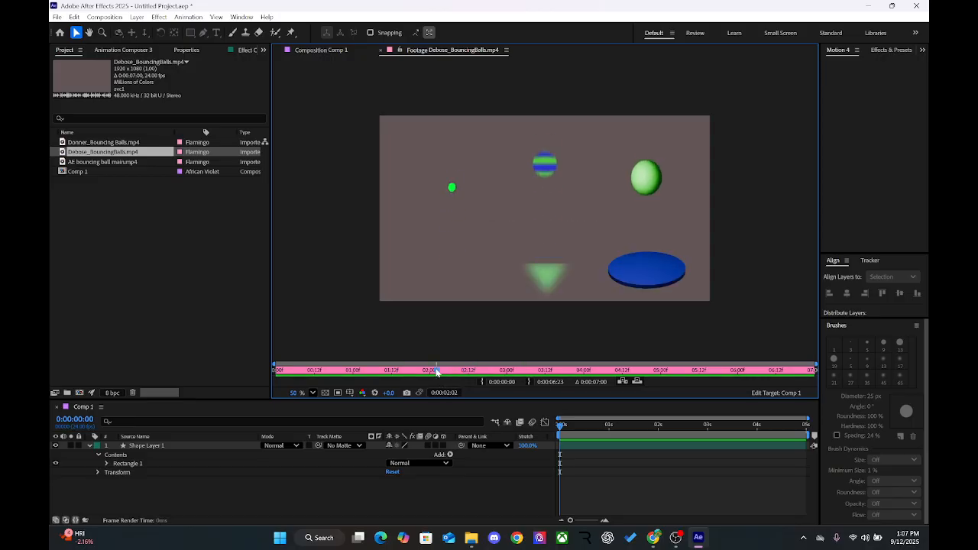
drag(437, 373, 428, 393)
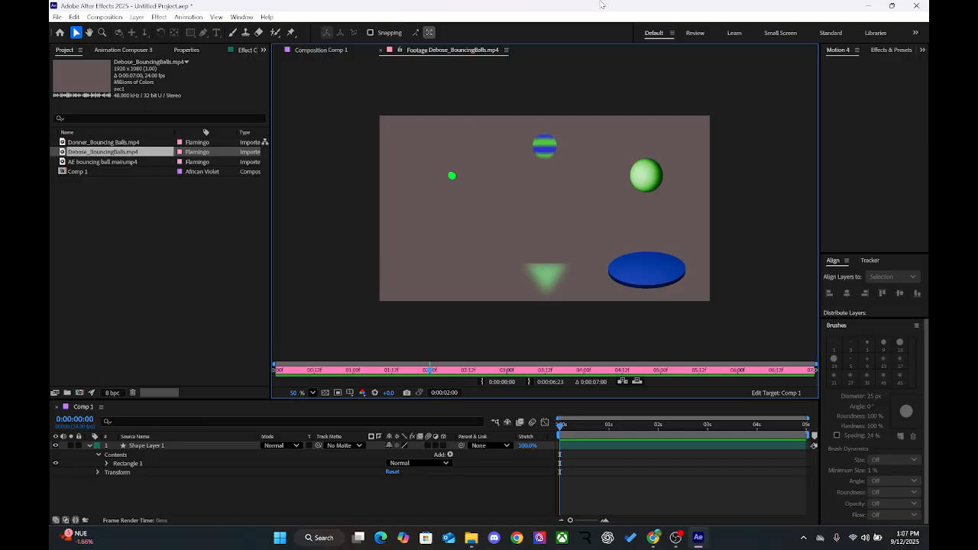
Step: Add the second bouncing balls video to Comp 1 beneath Shape Layer 1 and scrub the composition to 0:00:03:02
click(211, 445)
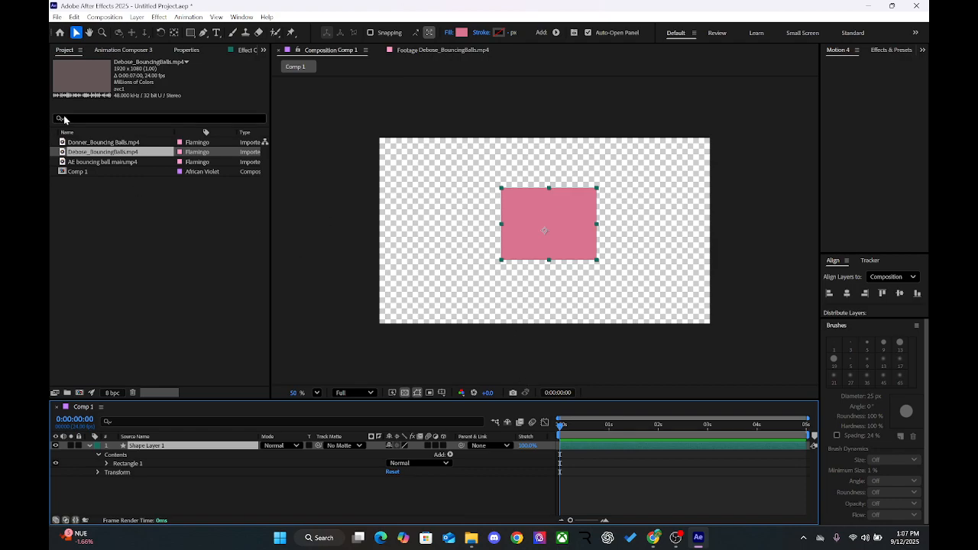
drag(91, 155, 130, 504)
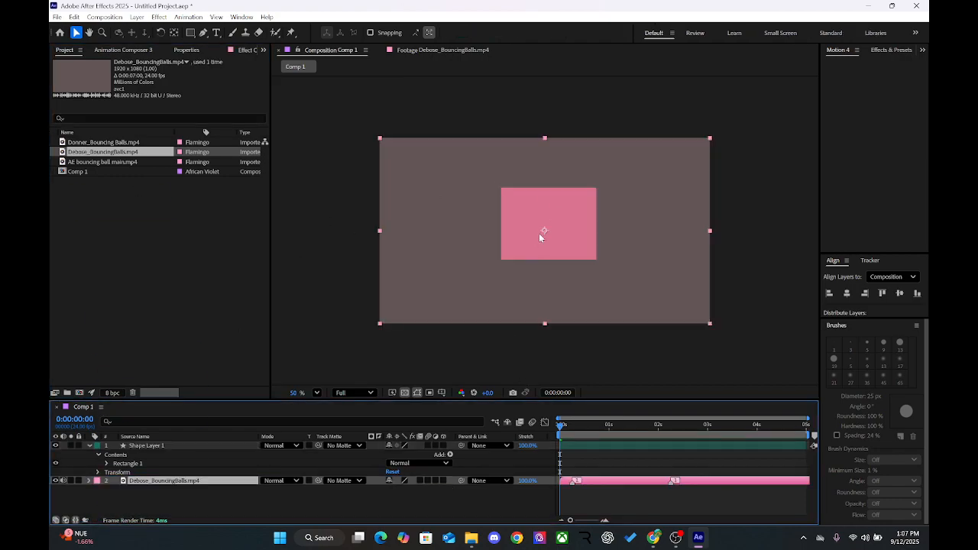
click(610, 430)
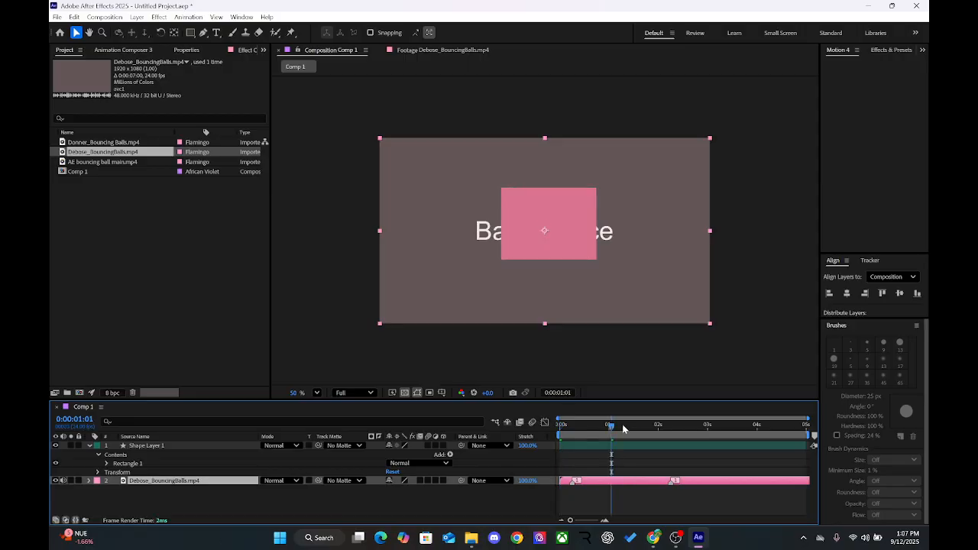
click(701, 426)
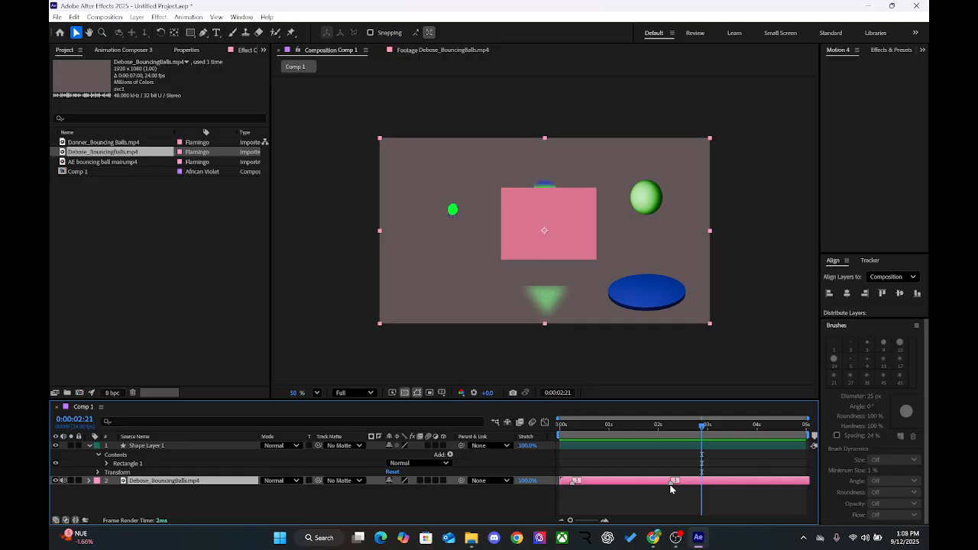
drag(703, 441, 556, 433)
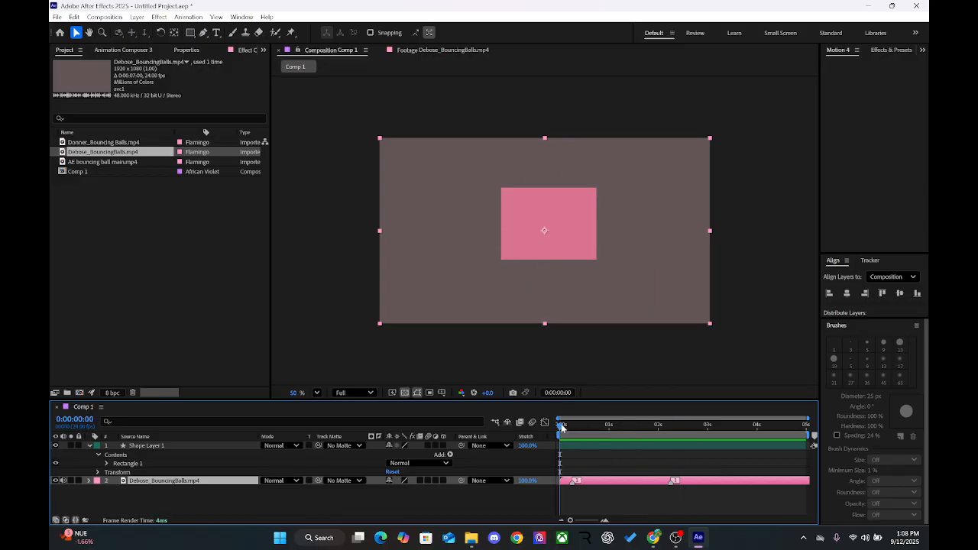
drag(562, 428, 712, 472)
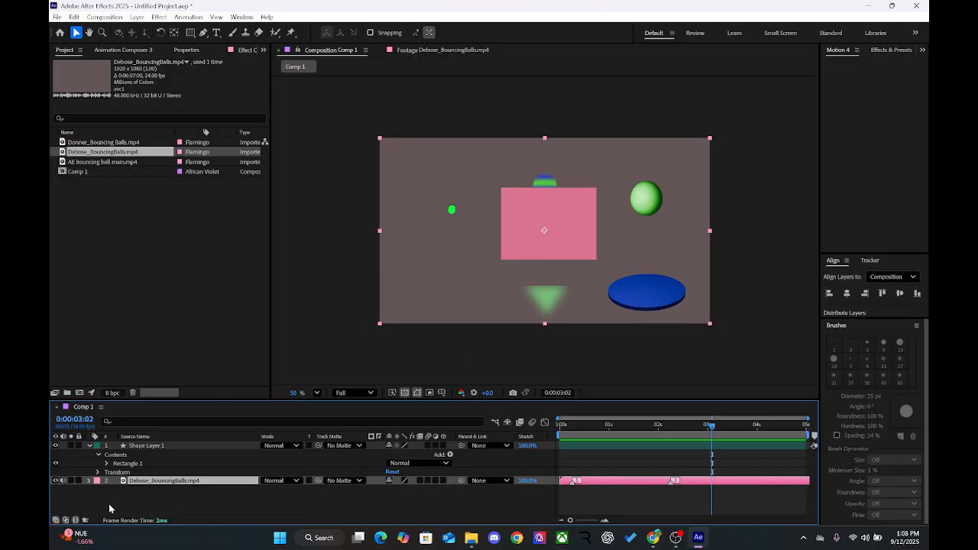
Step: Set Shape Layer 1's fill to BFE8B8 by sampling the highlight of the large green ball with the eyedropper
click(177, 446)
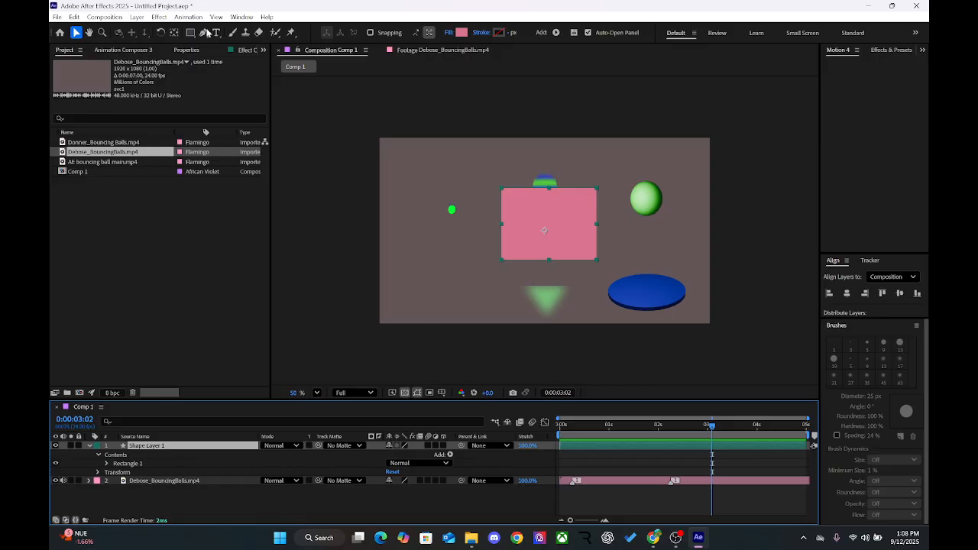
click(461, 32)
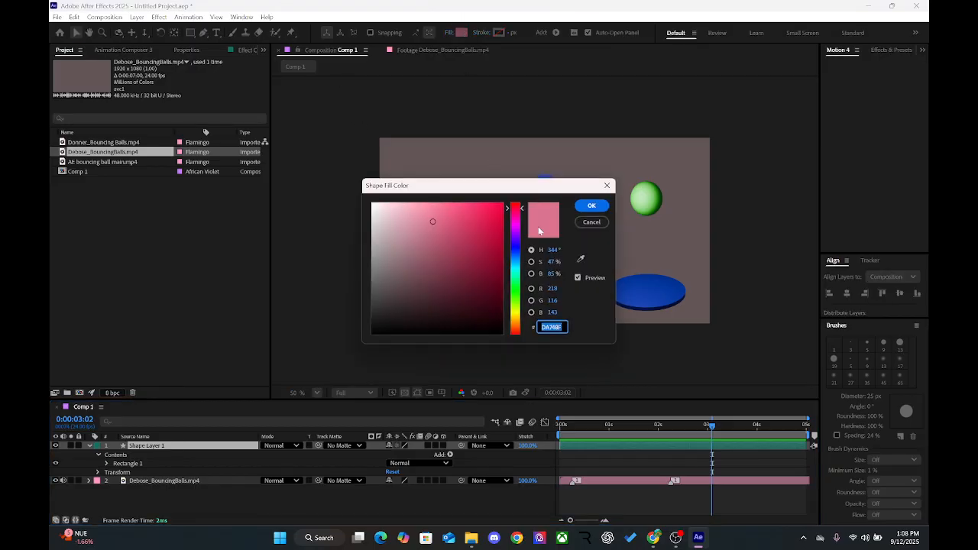
drag(551, 190, 342, 194)
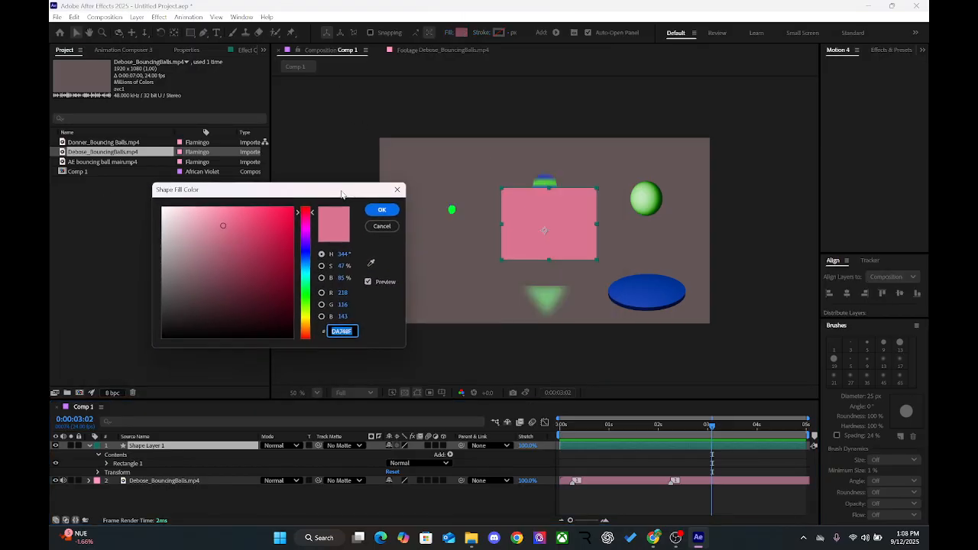
click(371, 264)
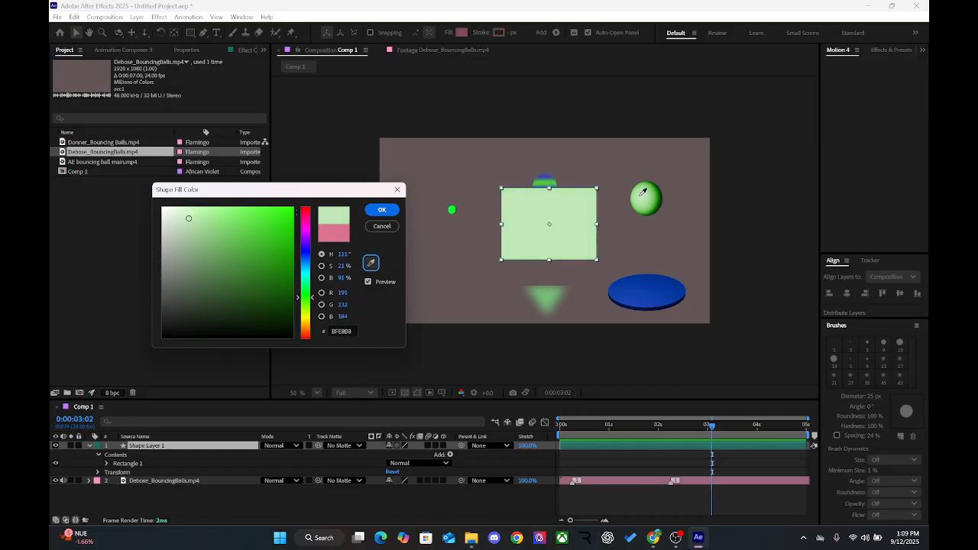
click(644, 192)
click(386, 211)
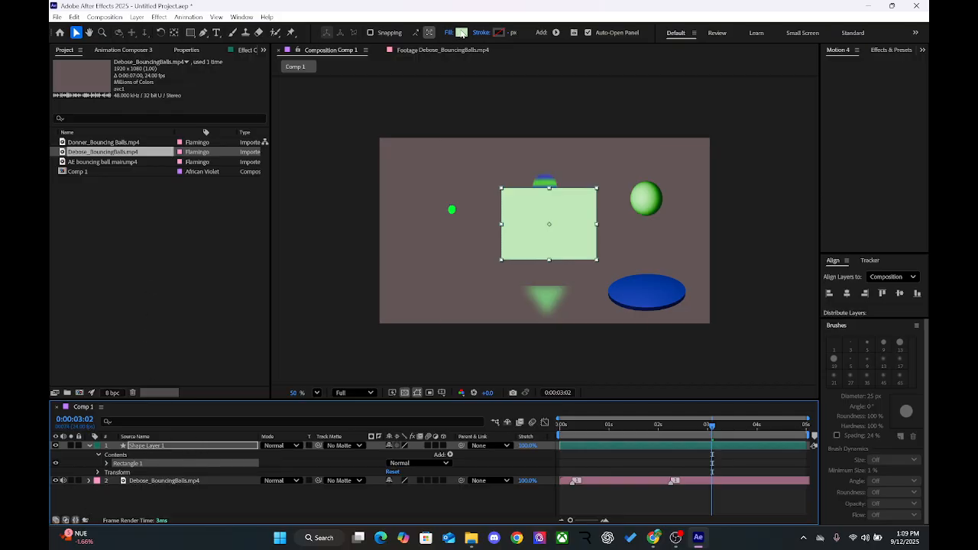
Step: Lighten the rectangle's fill to DEF5DA and move the rectangle slightly upward over the striped ball
click(461, 32)
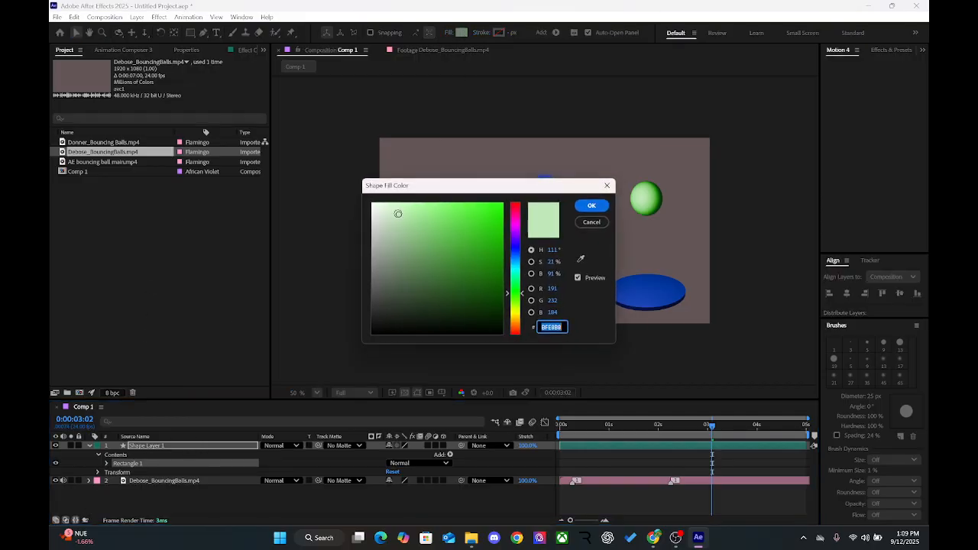
drag(397, 213, 386, 207)
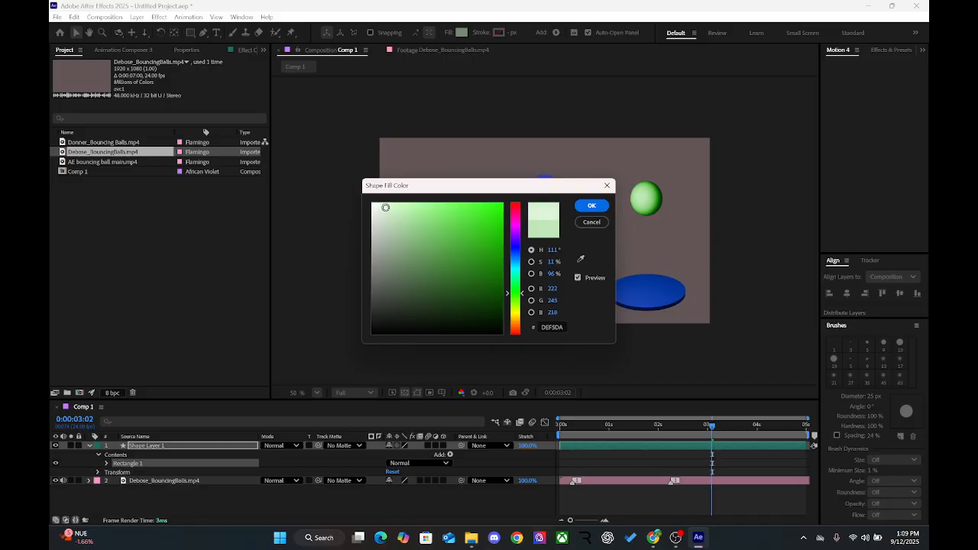
click(591, 206)
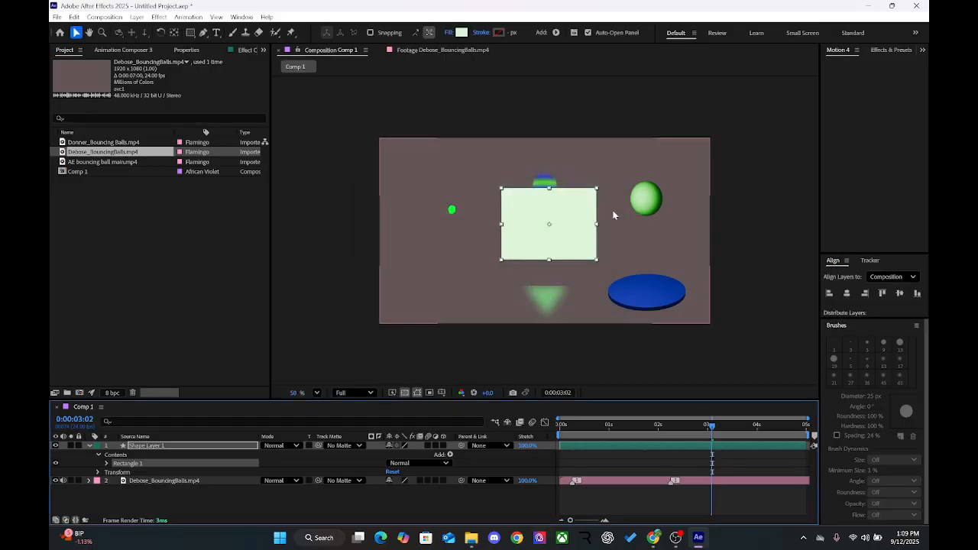
mouse_move(550, 216)
mouse_down()
mouse_move(557, 270)
mouse_move(481, 290)
mouse_move(449, 277)
mouse_move(546, 278)
mouse_move(535, 174)
mouse_move(543, 198)
mouse_up()
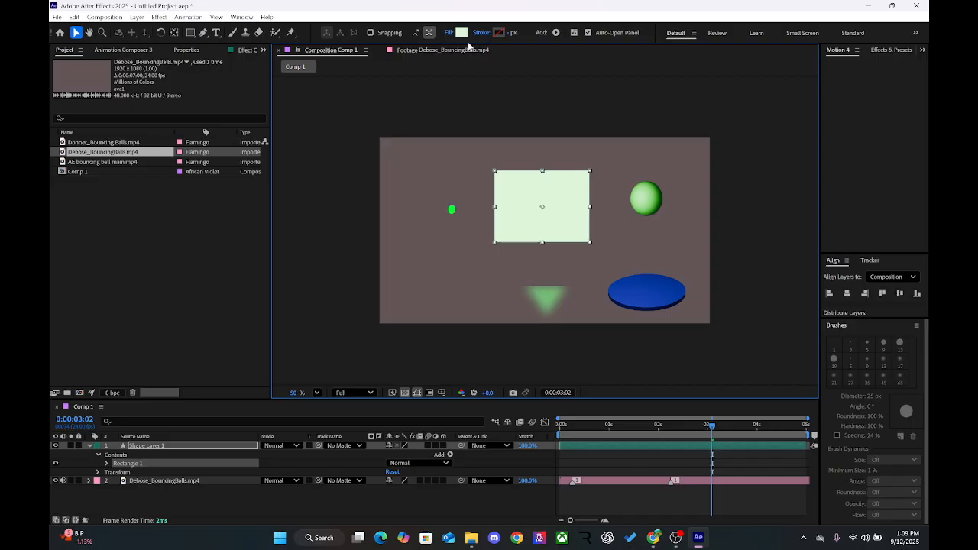
Step: Shift the rectangle's fill hue to pale blue DAE7F5 and reposition the rectangle just beside the striped ball, over the small green ball
click(462, 33)
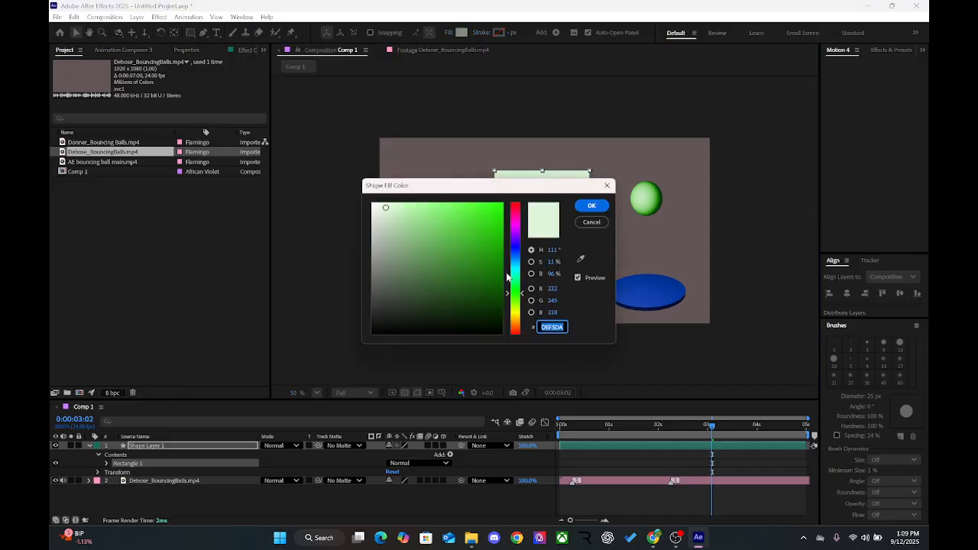
drag(523, 297, 522, 260)
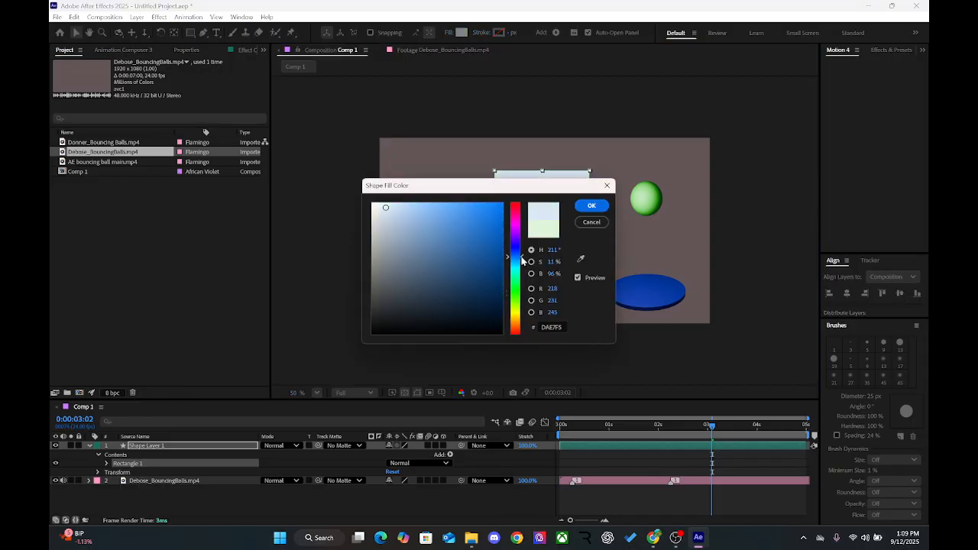
click(590, 207)
drag(539, 230, 417, 190)
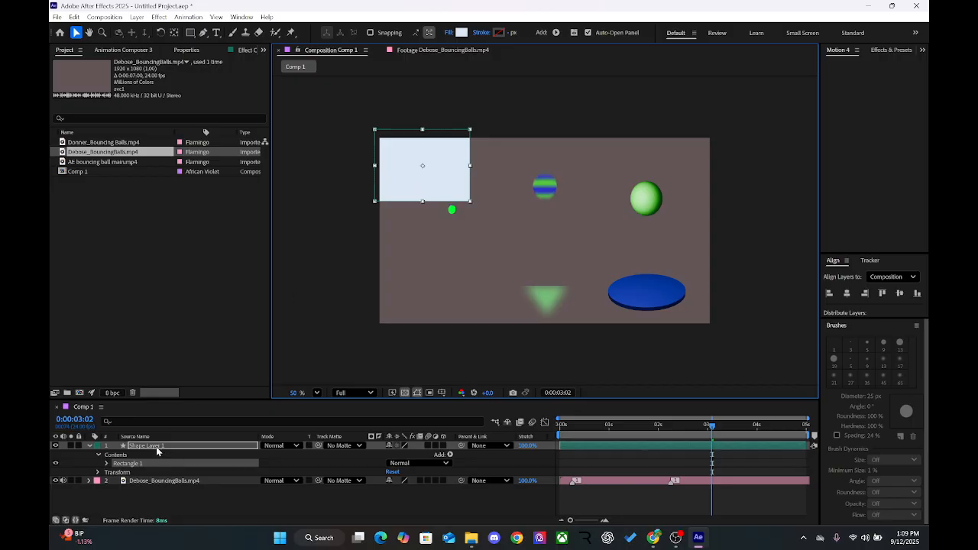
drag(427, 180, 484, 237)
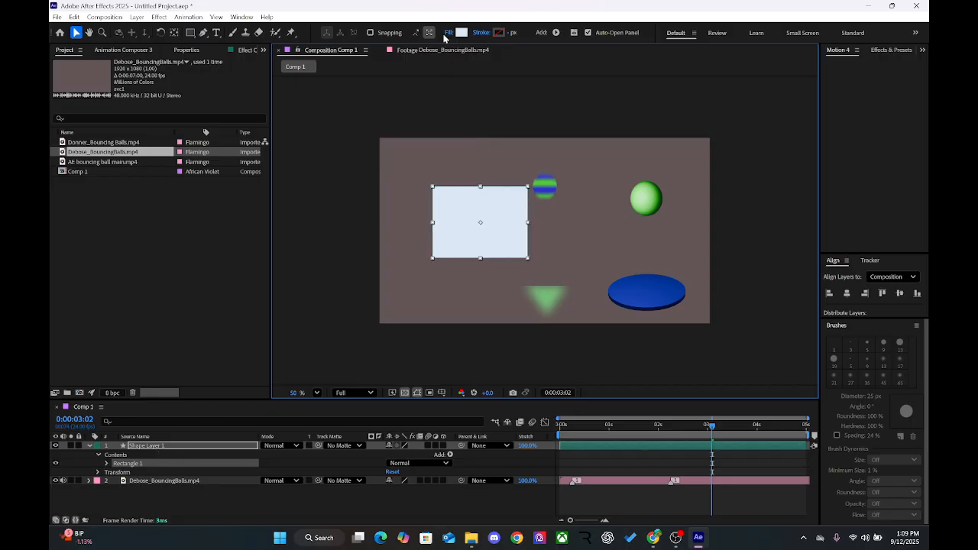
Step: In the Footage viewer, set the bouncing balls video's in point to 0:00:02:00 and play the trimmed range
click(448, 50)
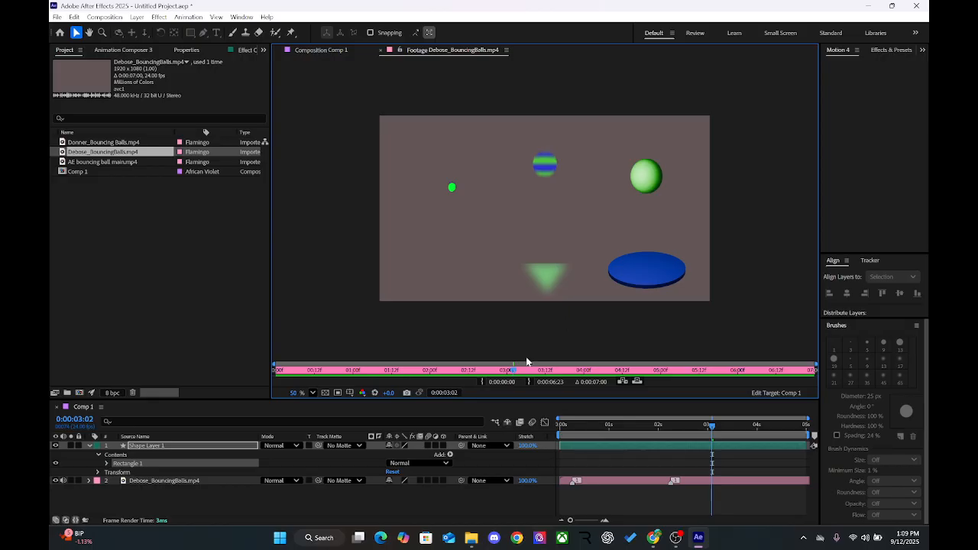
drag(652, 427, 696, 427)
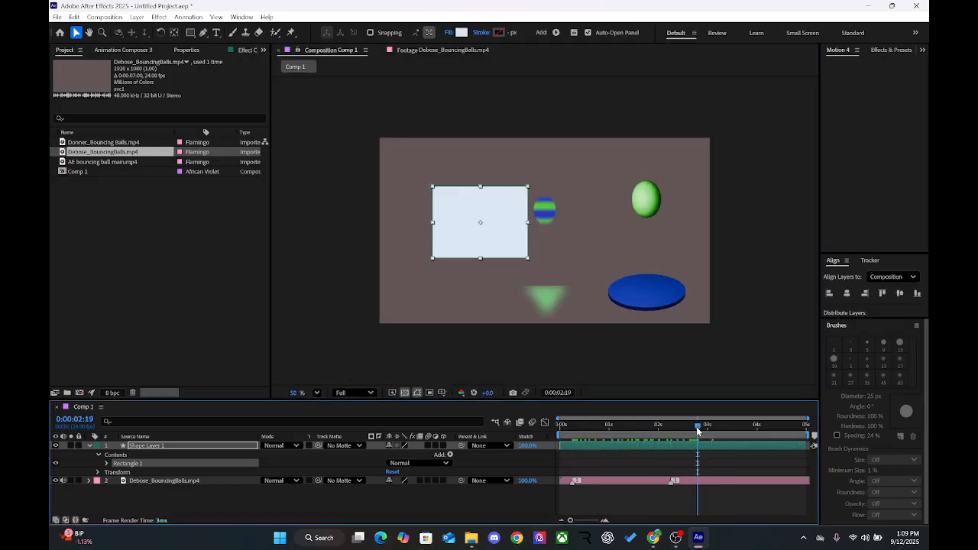
click(433, 50)
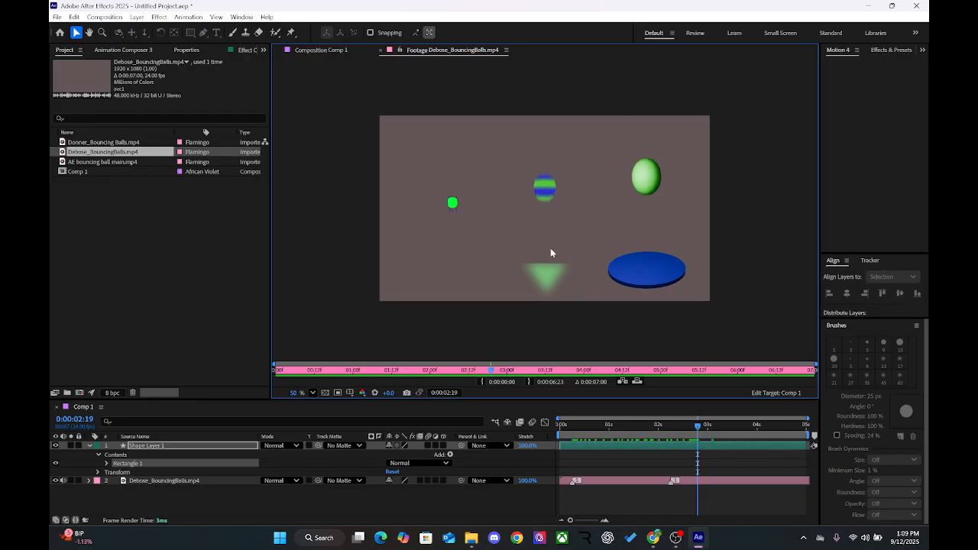
click(482, 370)
drag(481, 370, 430, 370)
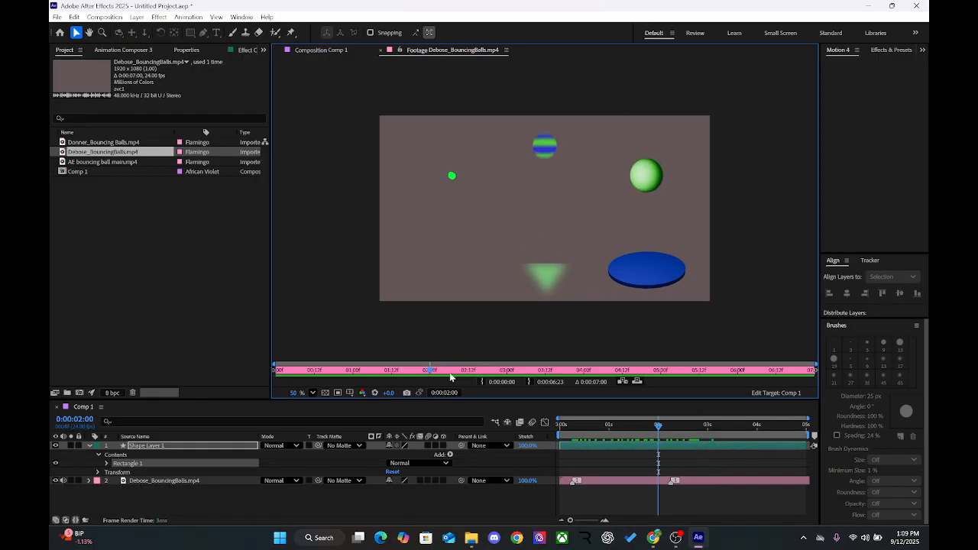
click(481, 381)
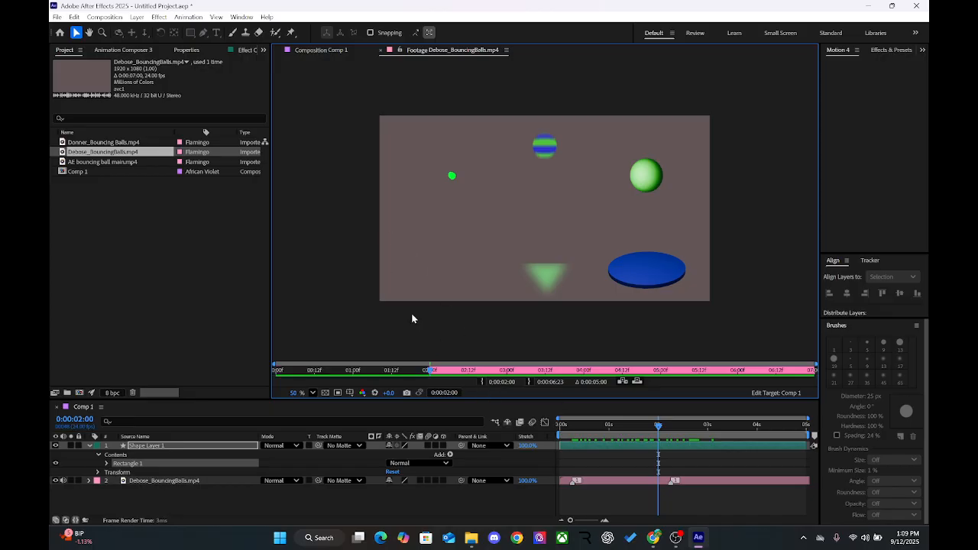
key(space)
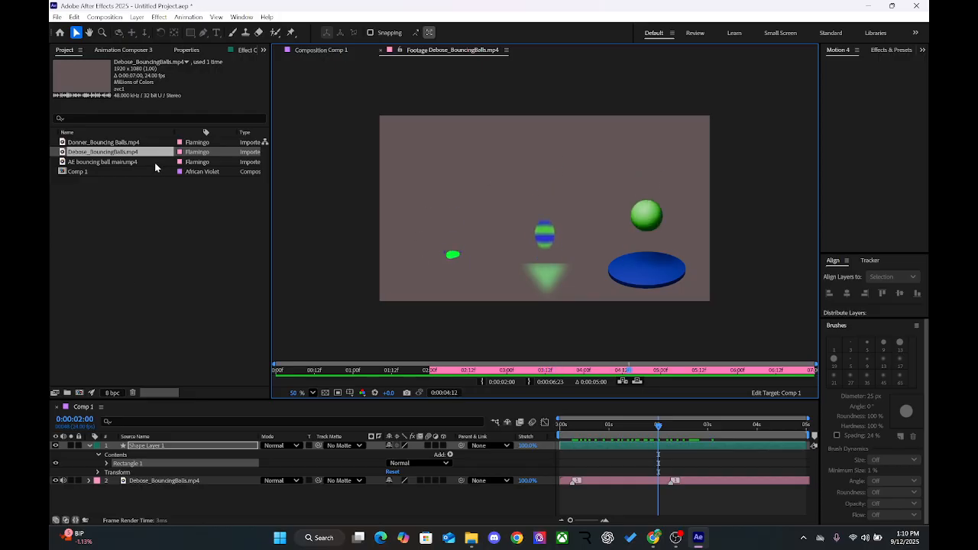
Step: Scale Shape Layer 1 to 84% and center its anchor point on the rectangle
click(168, 447)
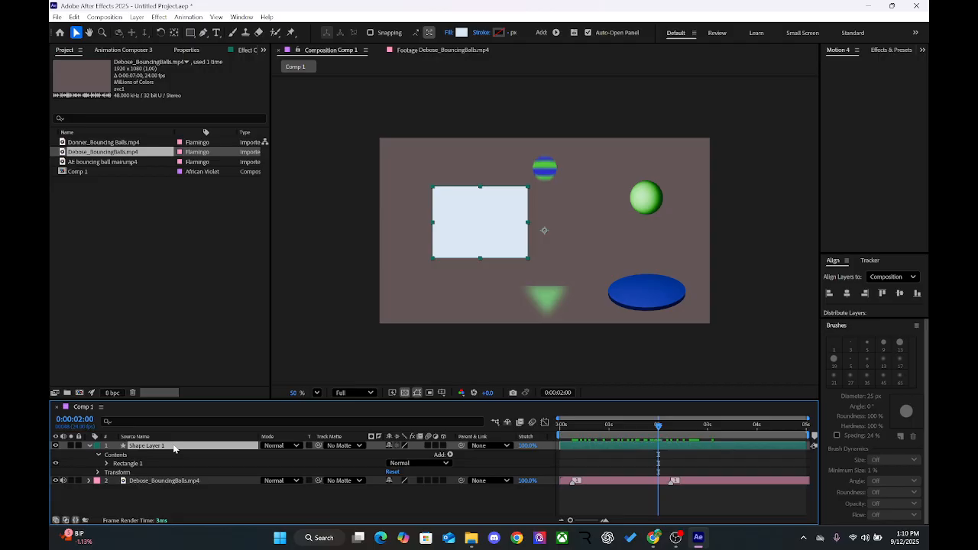
key(s)
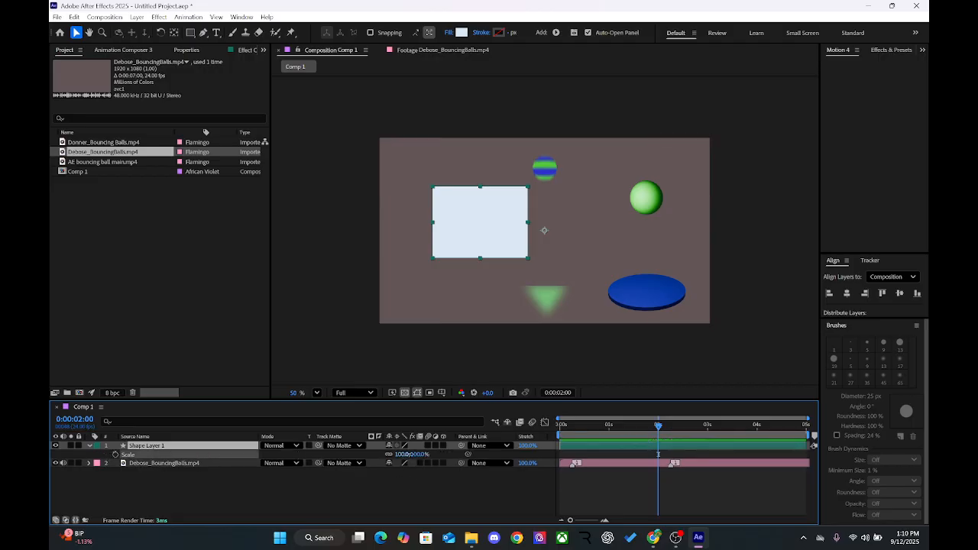
drag(402, 454, 377, 455)
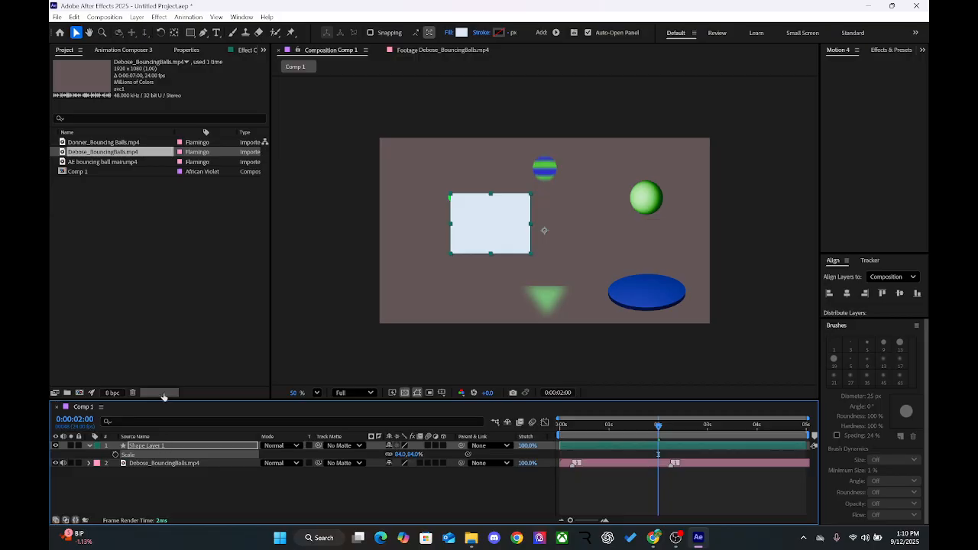
click(175, 34)
key(ctrl+alt+Home)
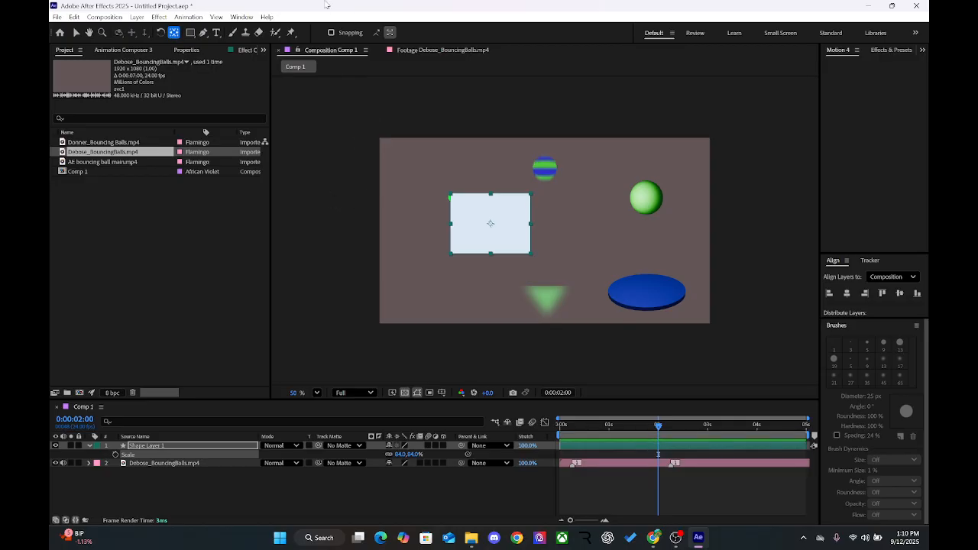
click(228, 489)
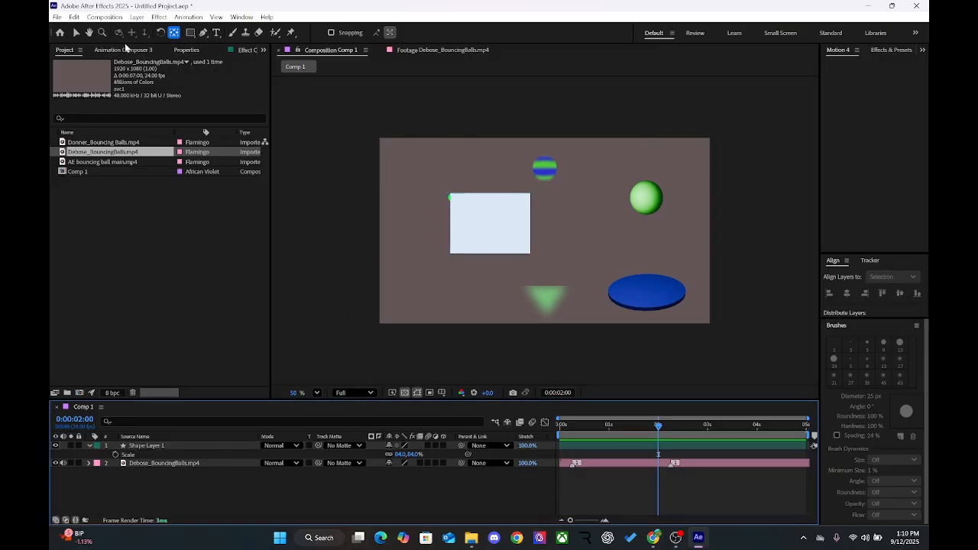
Step: Move the pale blue rectangle into the lower-left corner of the composition frame beneath the small green ball and deselect it
click(77, 33)
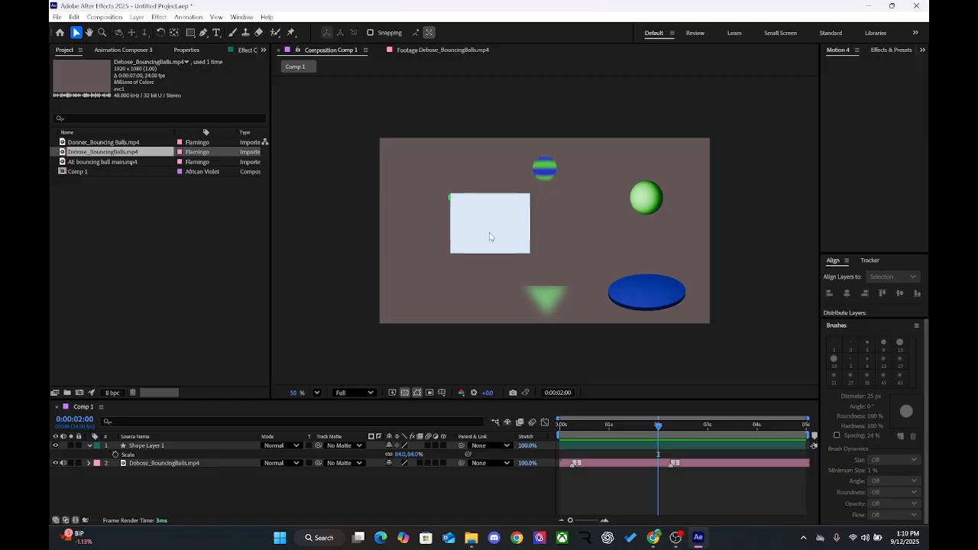
drag(492, 236, 428, 295)
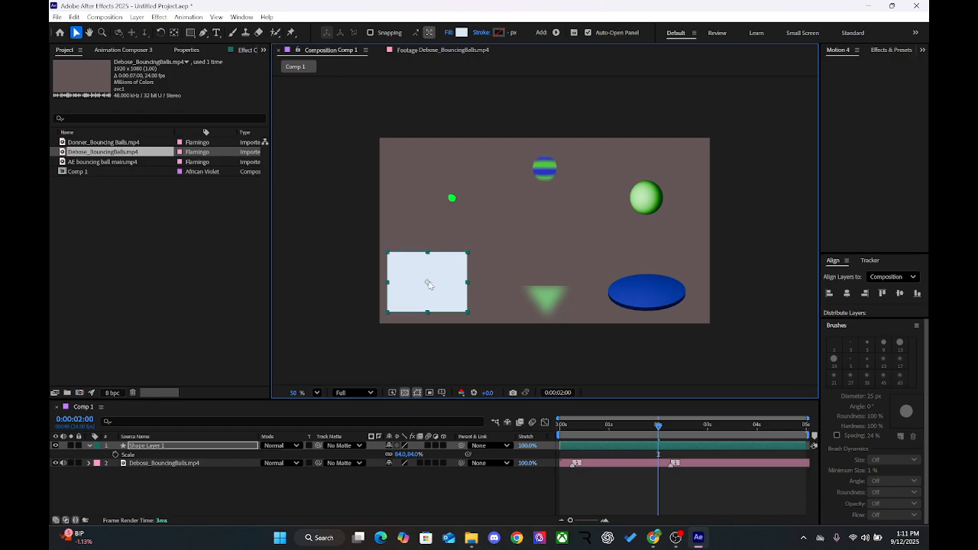
drag(429, 284, 423, 295)
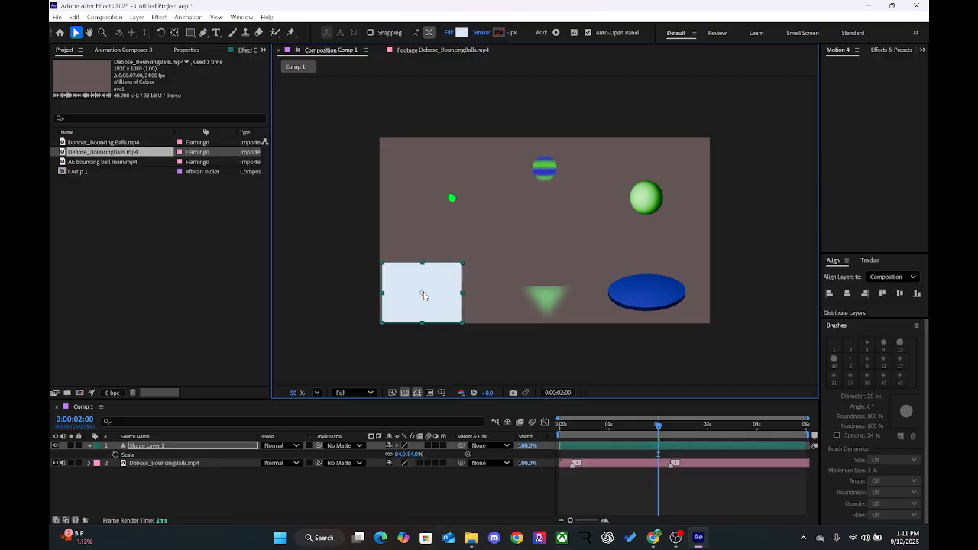
drag(424, 295, 423, 292)
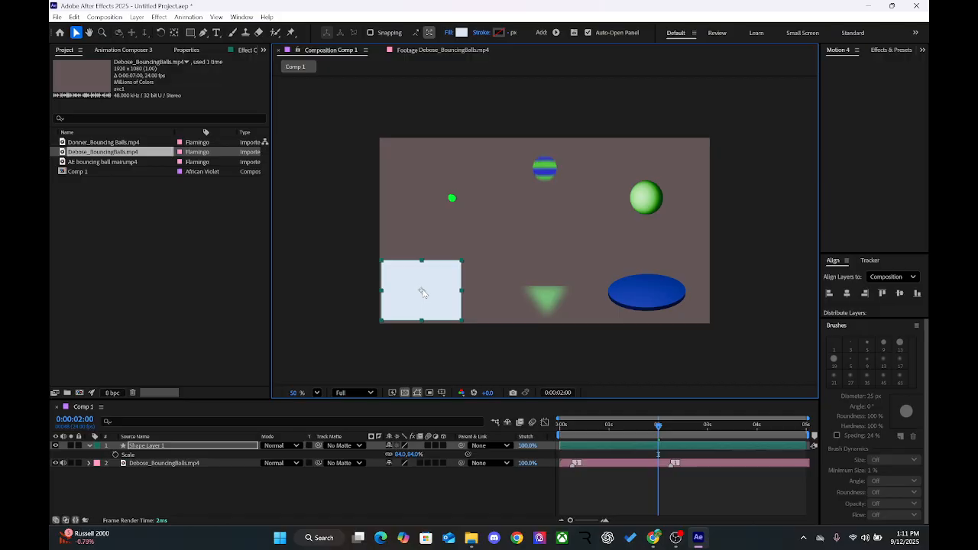
mouse_move(422, 292)
mouse_down()
mouse_move(436, 291)
mouse_move(425, 293)
mouse_up()
click(424, 359)
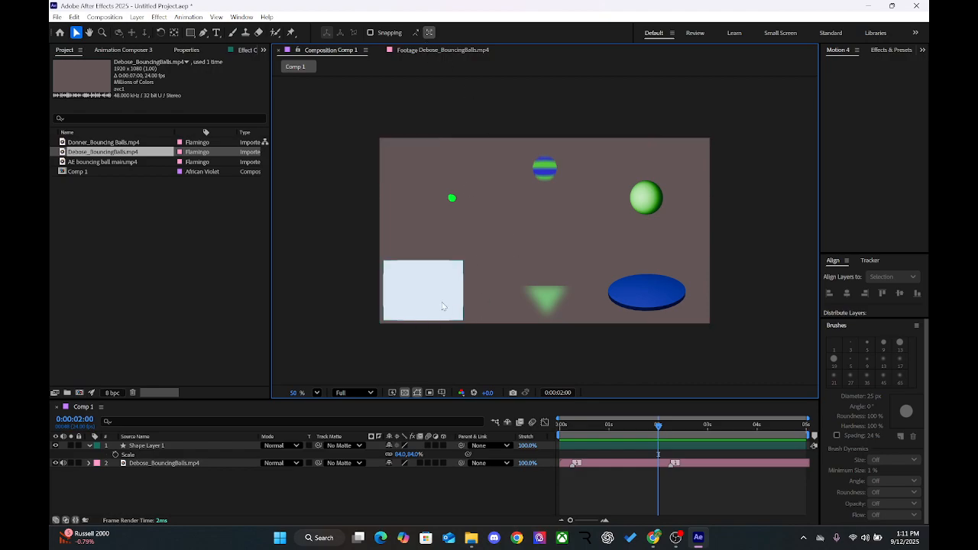
Step: Select the Debose_BouncingBalls.mp4 layer and play its source video in the Footage viewer
click(182, 463)
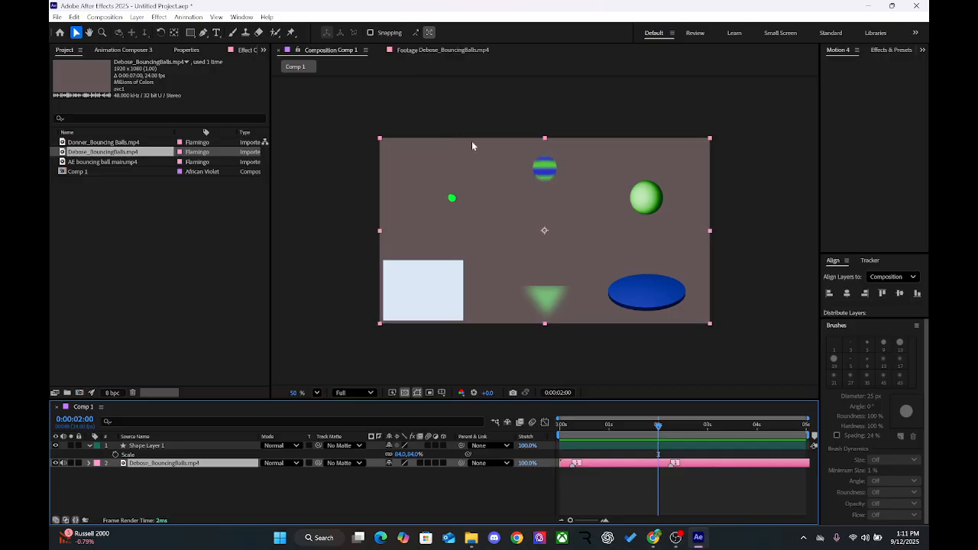
click(425, 52)
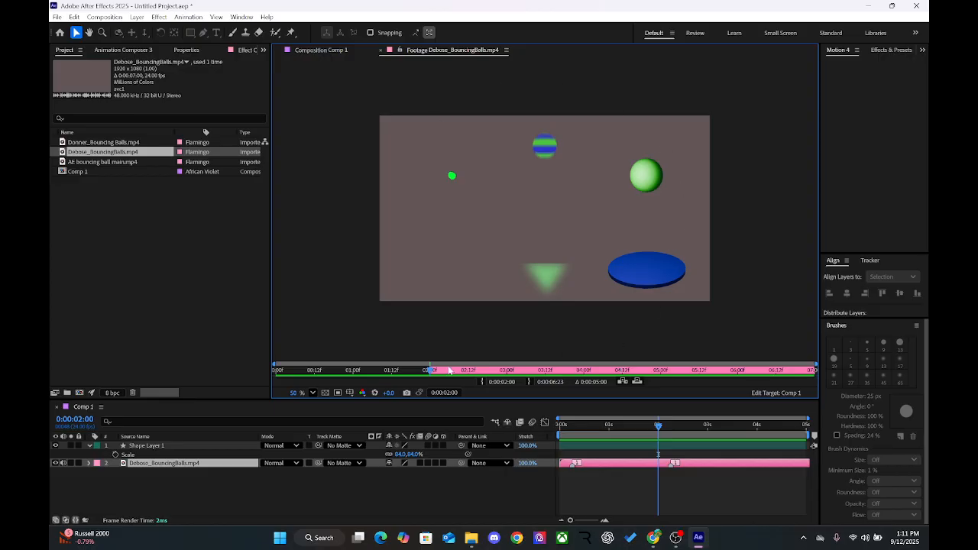
key(space)
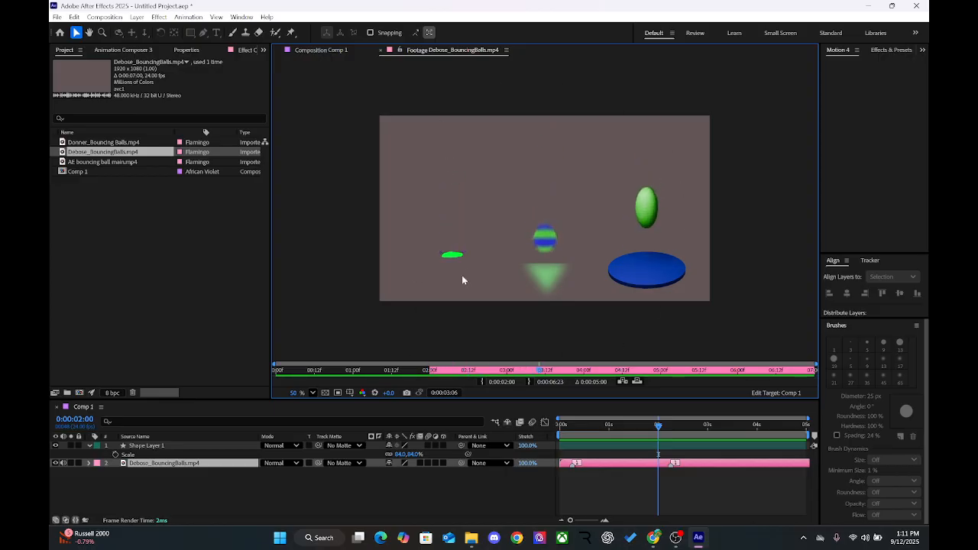
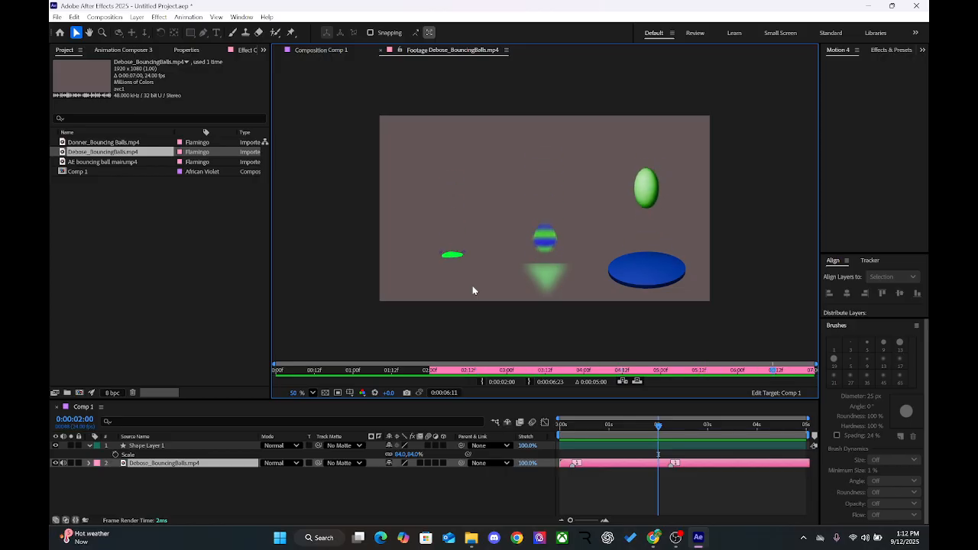
click(140, 134)
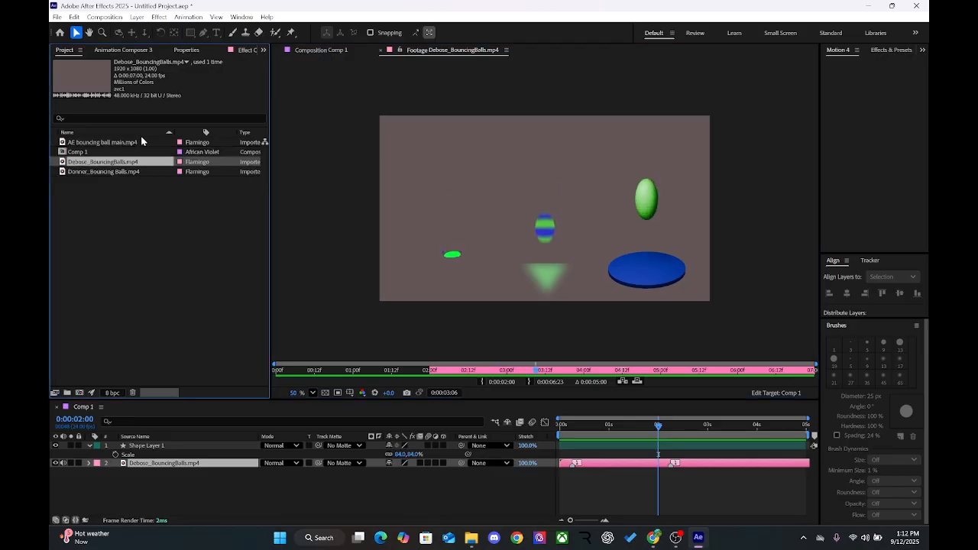
click(141, 144)
right_click(143, 146)
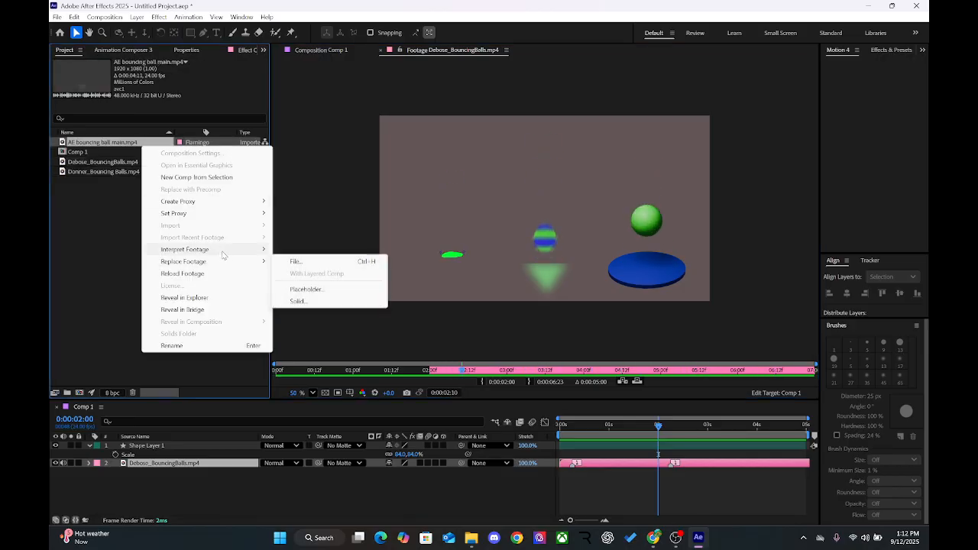
mouse_move(222, 253)
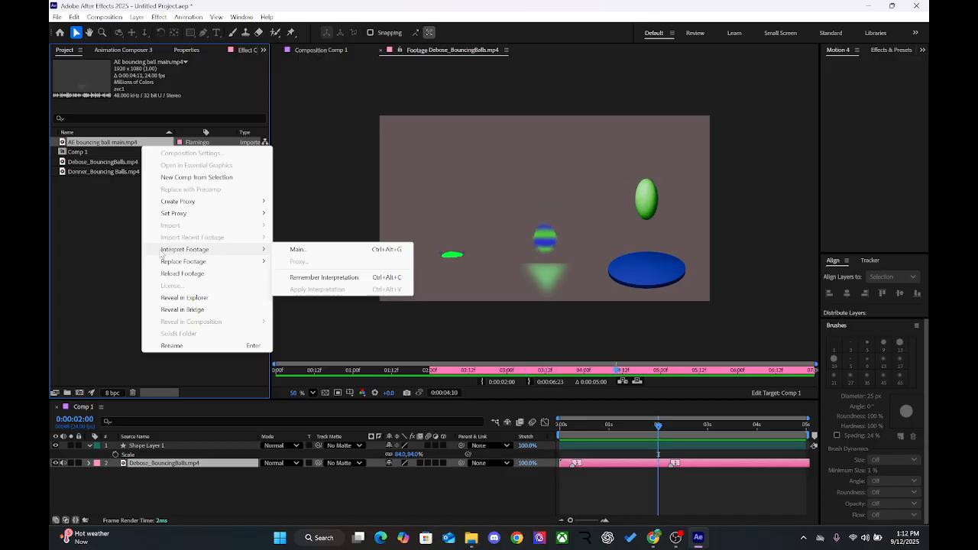
click(107, 250)
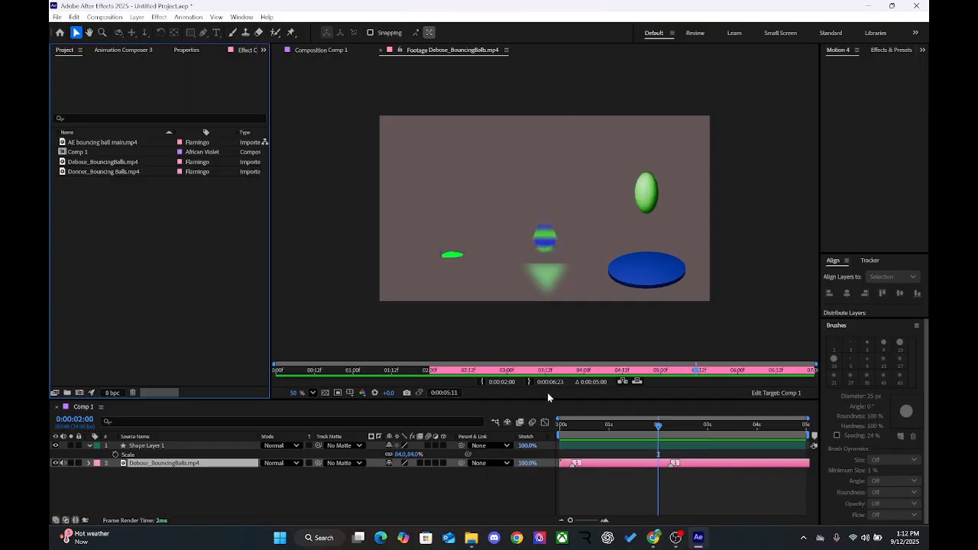
Step: Stop the Footage viewer playback and scrub from 0:00:02:00 to 0:00:02:11 to examine how the balls squash on impact
click(621, 371)
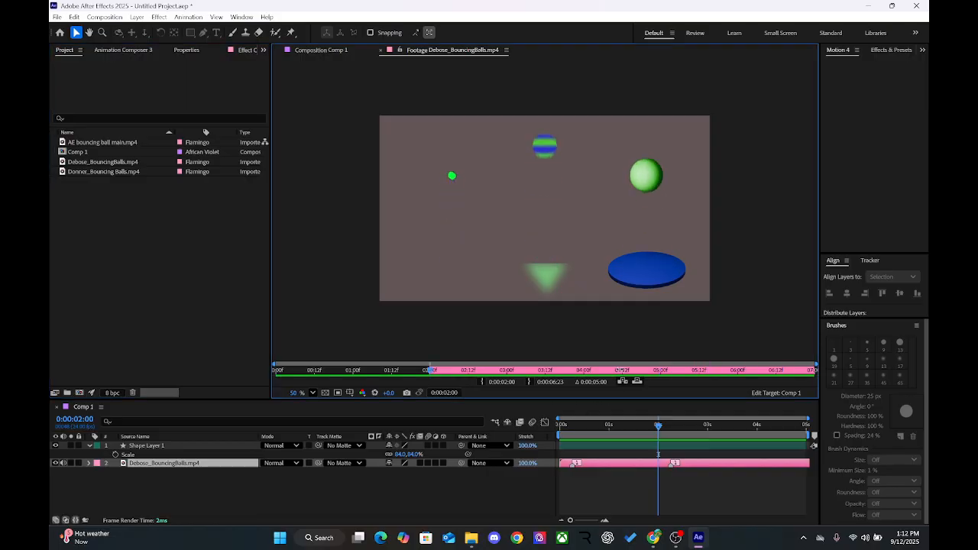
drag(429, 371, 464, 377)
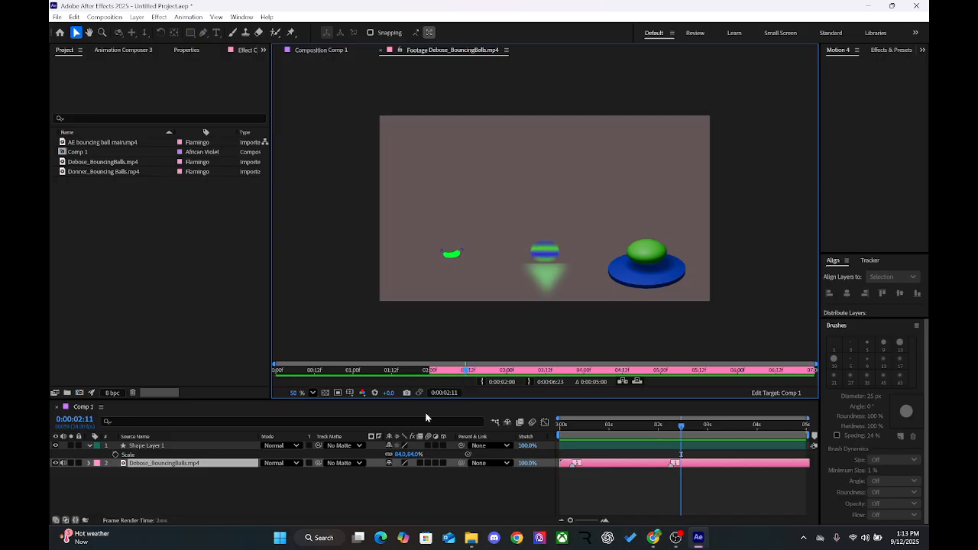
mouse_move(466, 374)
mouse_down()
mouse_move(473, 379)
mouse_move(460, 375)
mouse_up()
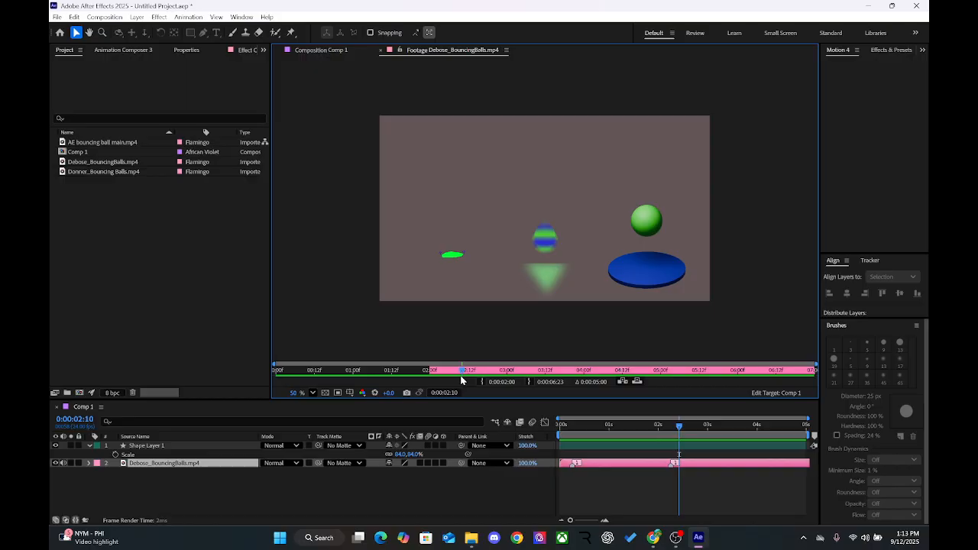
Step: Animate Shape Layer 1's position with a keyframe at 0:00:00:00 and one at 0:00:04:23 with X at 954.3
click(182, 454)
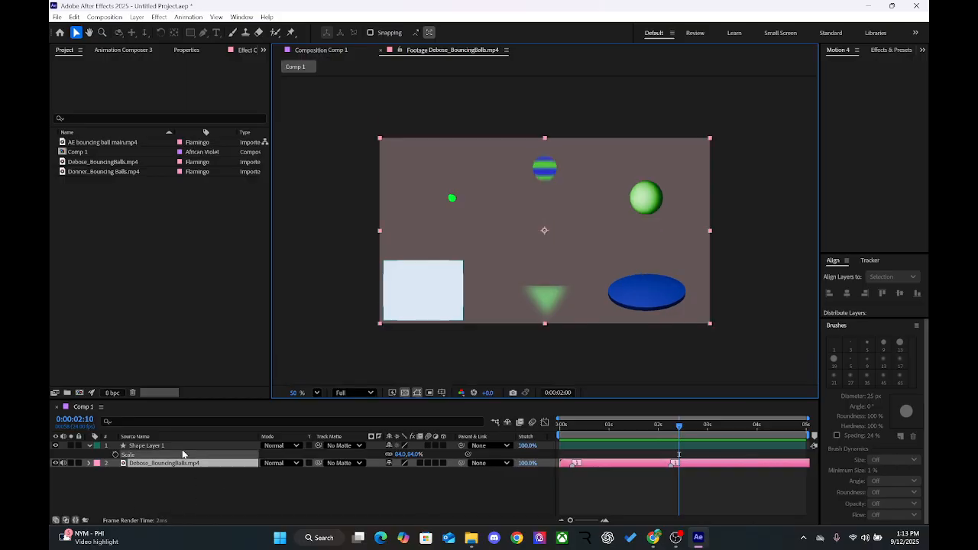
click(190, 445)
drag(586, 425, 559, 425)
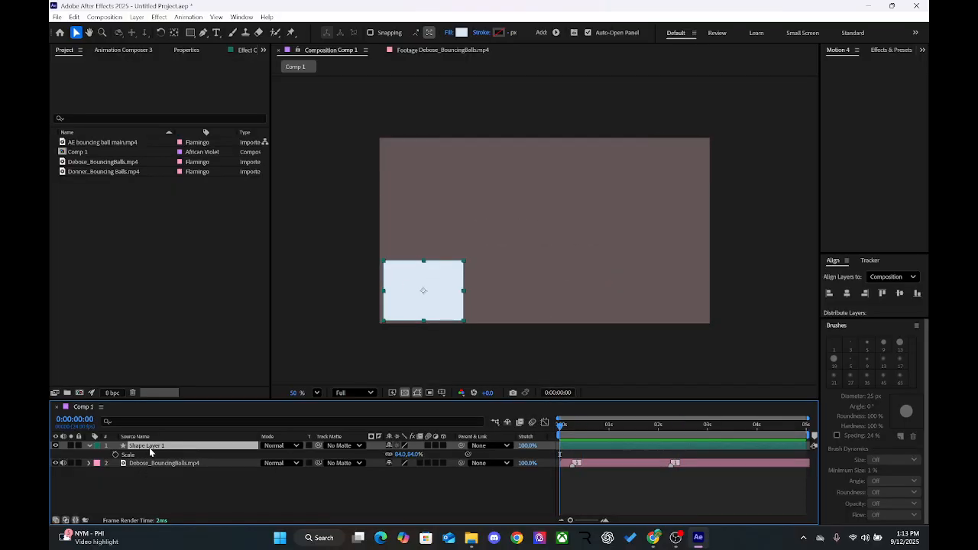
key(p)
click(114, 454)
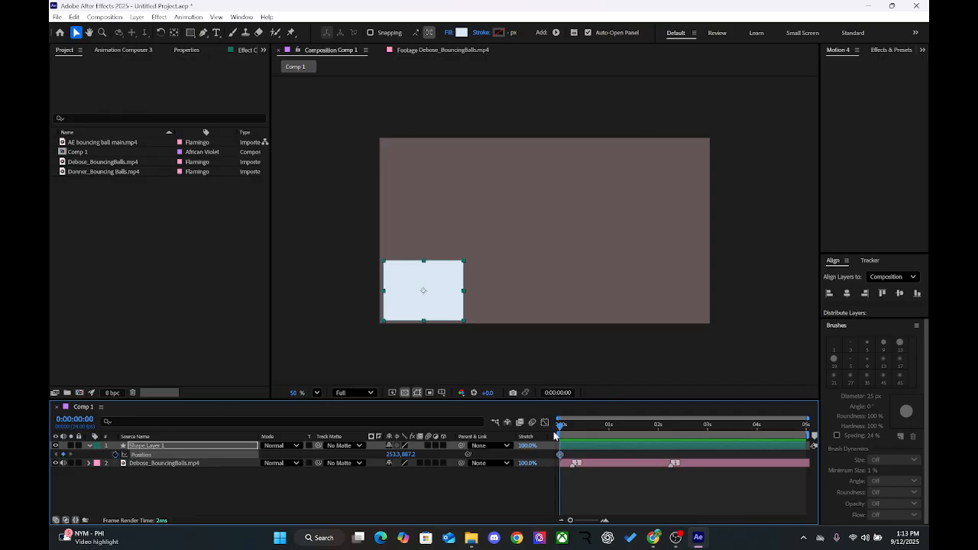
drag(563, 430, 846, 434)
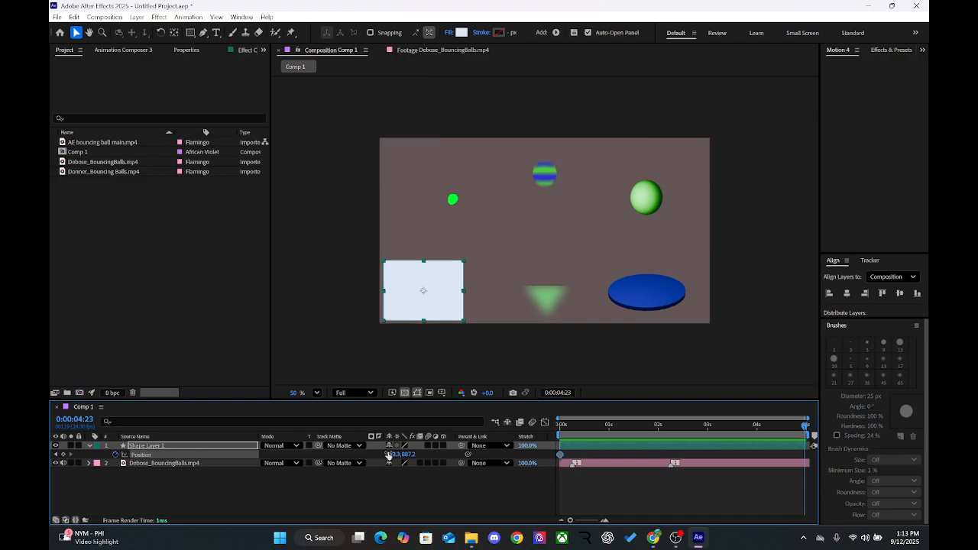
drag(388, 454, 776, 483)
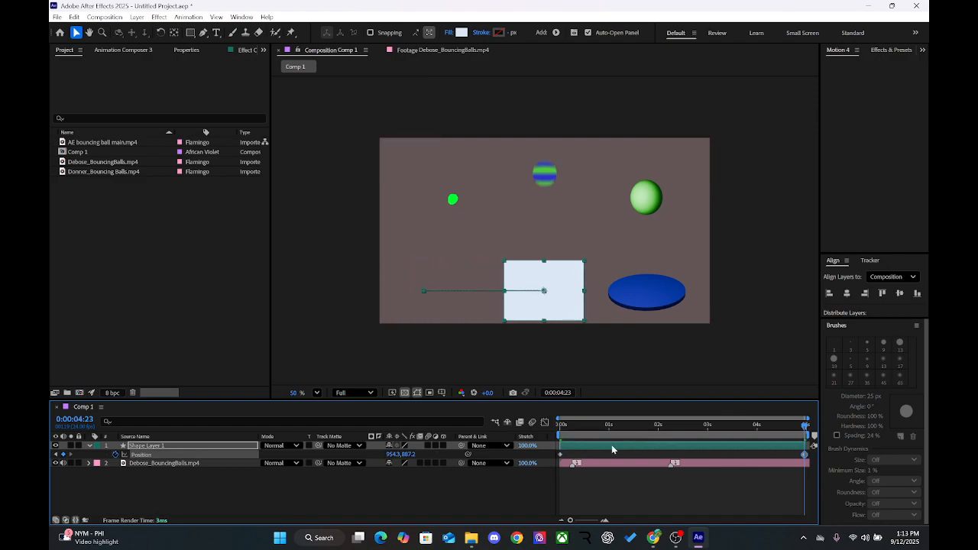
Step: Easy-ease both position keyframes and show their speed graph in an enlarged Graph Editor
mouse_move(560, 456)
click(544, 422)
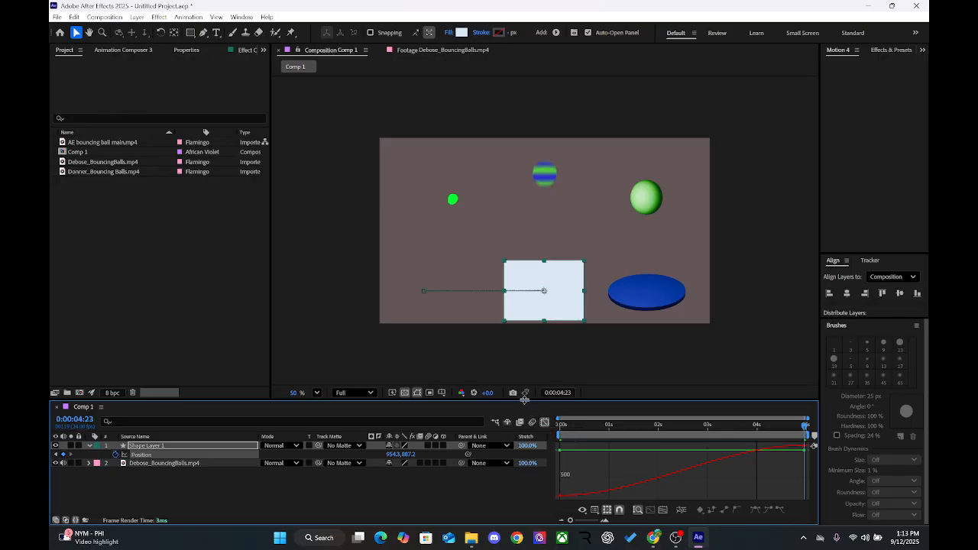
drag(525, 400, 532, 323)
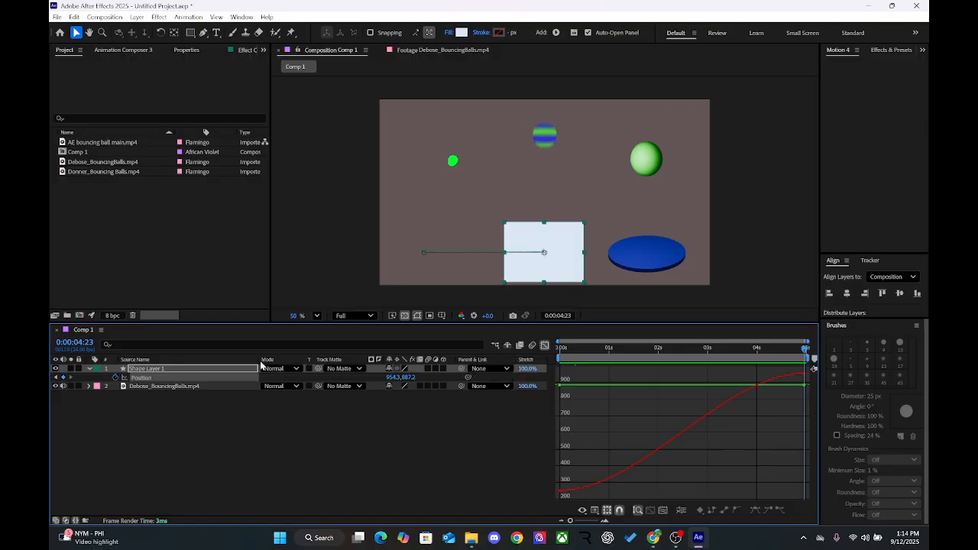
drag(258, 360, 188, 369)
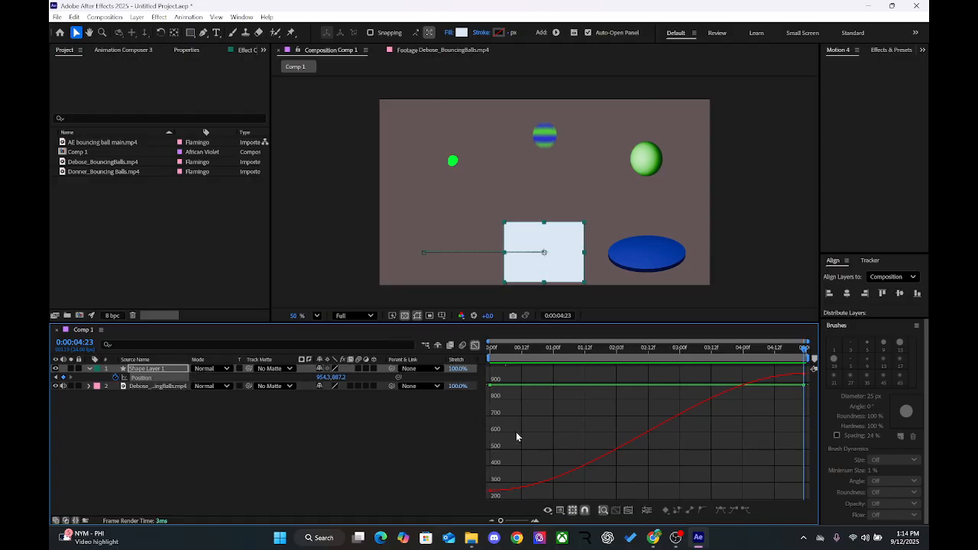
right_click(578, 415)
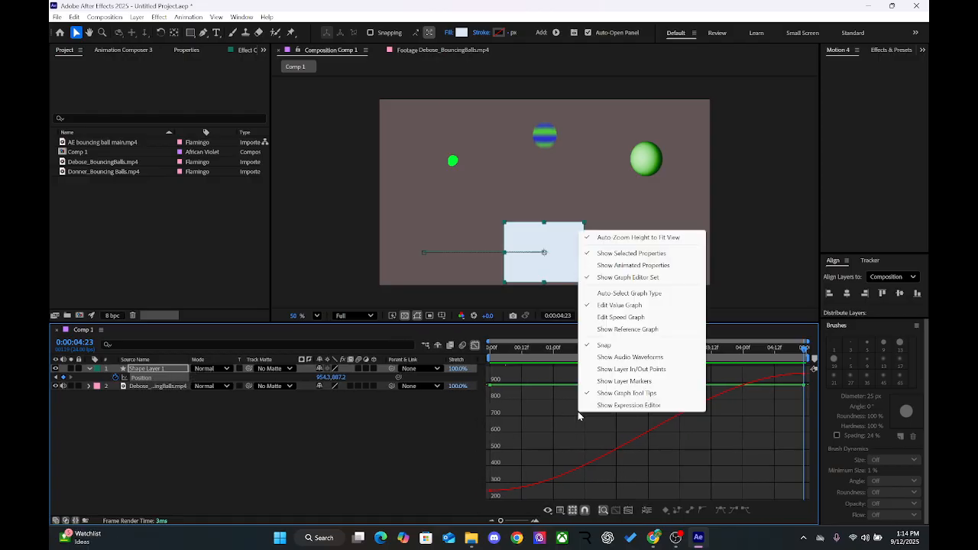
click(605, 316)
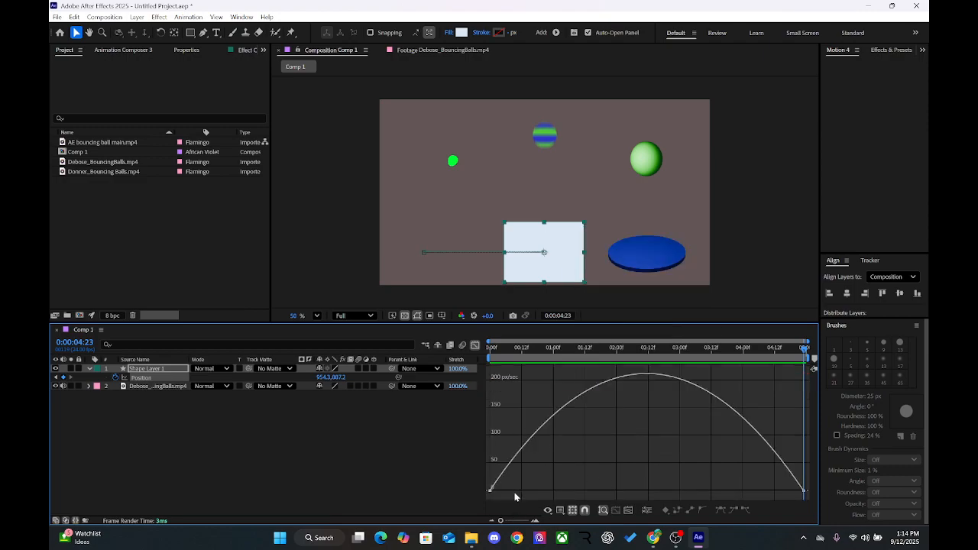
Step: Extend the first position keyframe's ease handle to about 0:00:02:12 for a slow start, and check the motion at 0:00:01:18
drag(508, 494, 440, 471)
drag(542, 493, 653, 495)
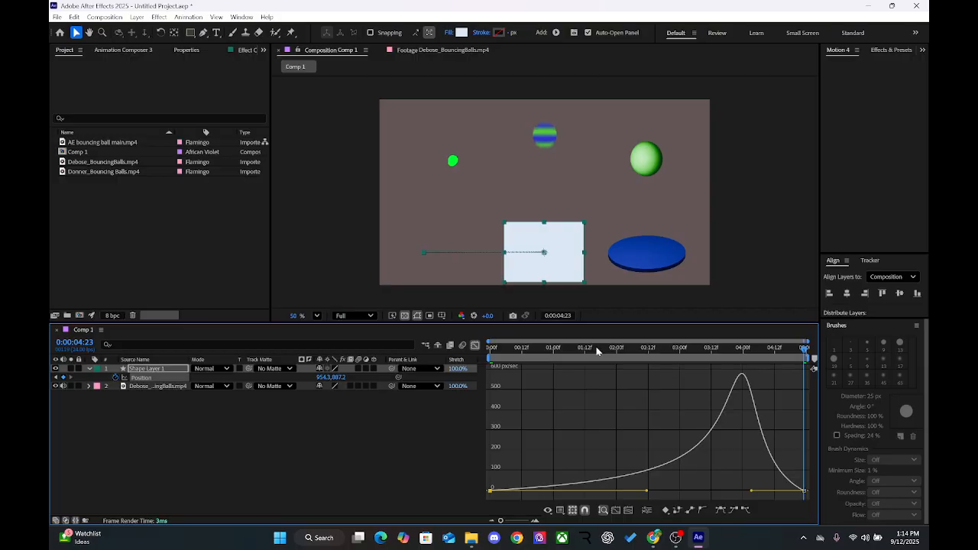
drag(597, 349, 599, 378)
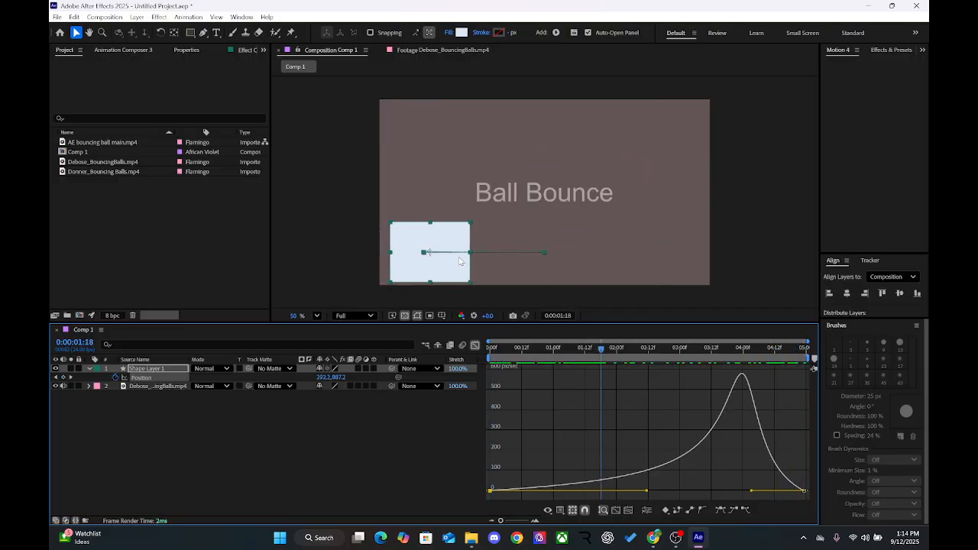
Step: Examine Shape Layer 1's motion path at 200% zoom and scrub the rectangle's movement from 0:00:00:21 to 0:00:02:08
scroll(459, 260, up, 4)
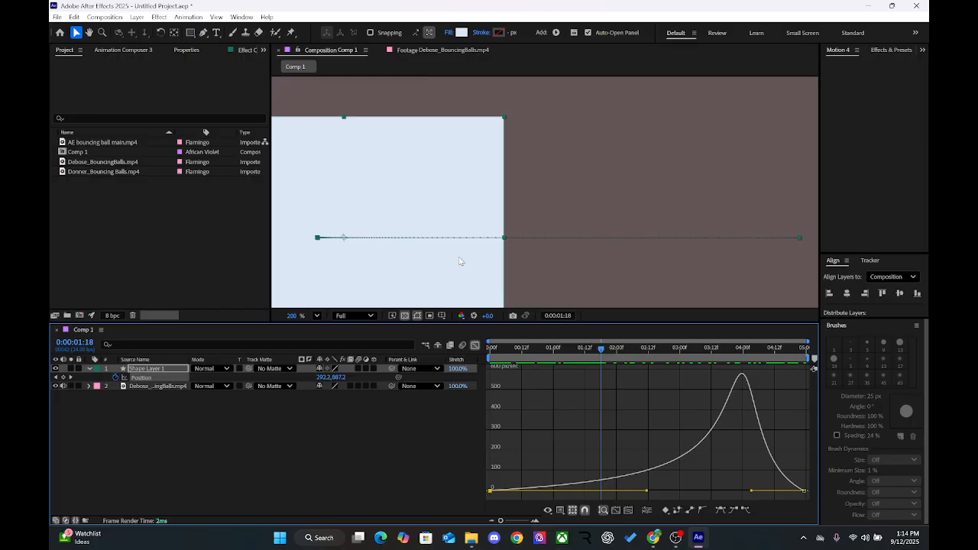
click(316, 237)
click(639, 220)
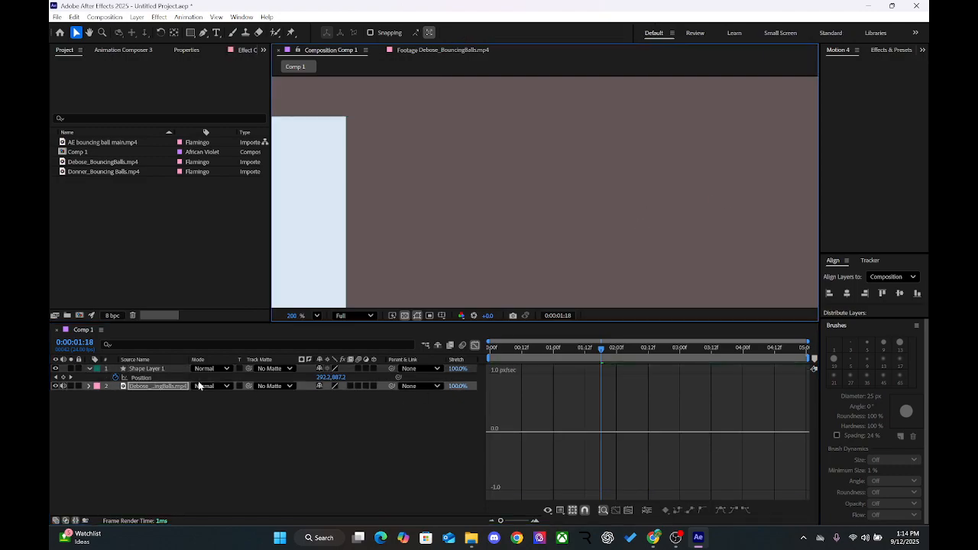
click(162, 370)
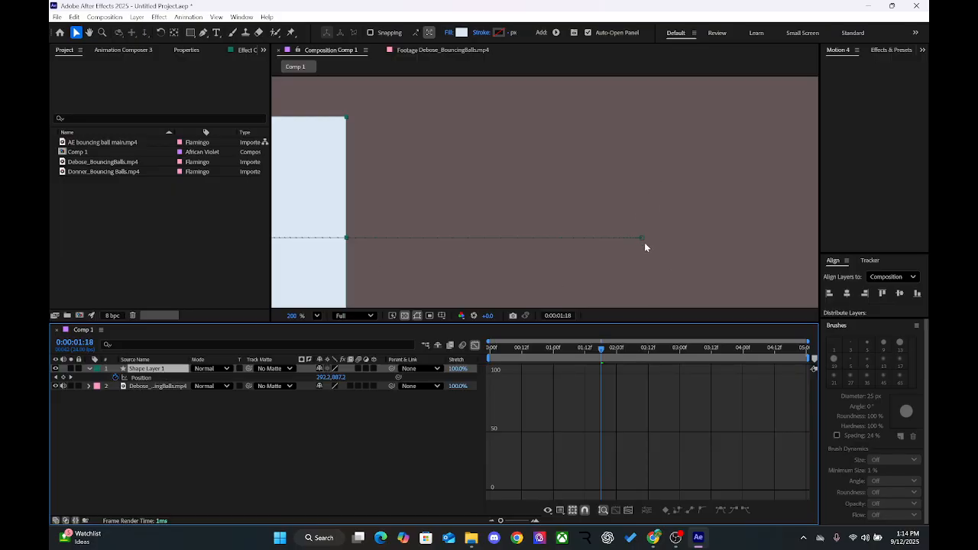
click(545, 349)
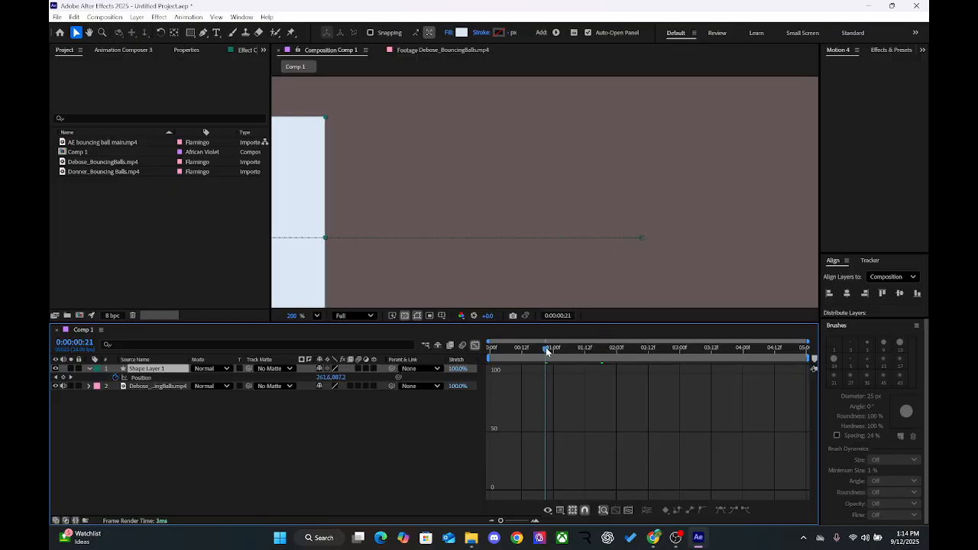
drag(545, 348, 639, 348)
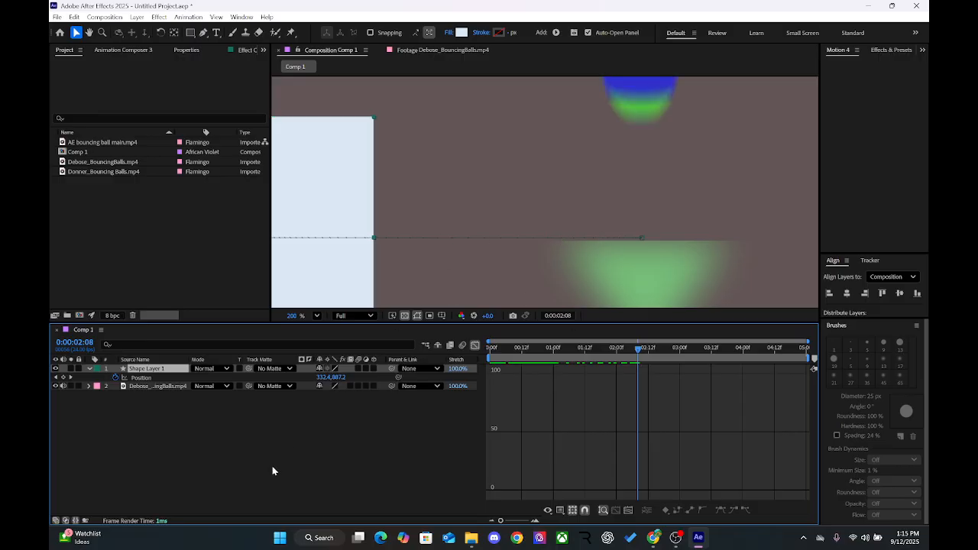
Step: Hide the Debose_BouncingBalls.mp4 layer and turn off the composition's transparency grid
click(55, 386)
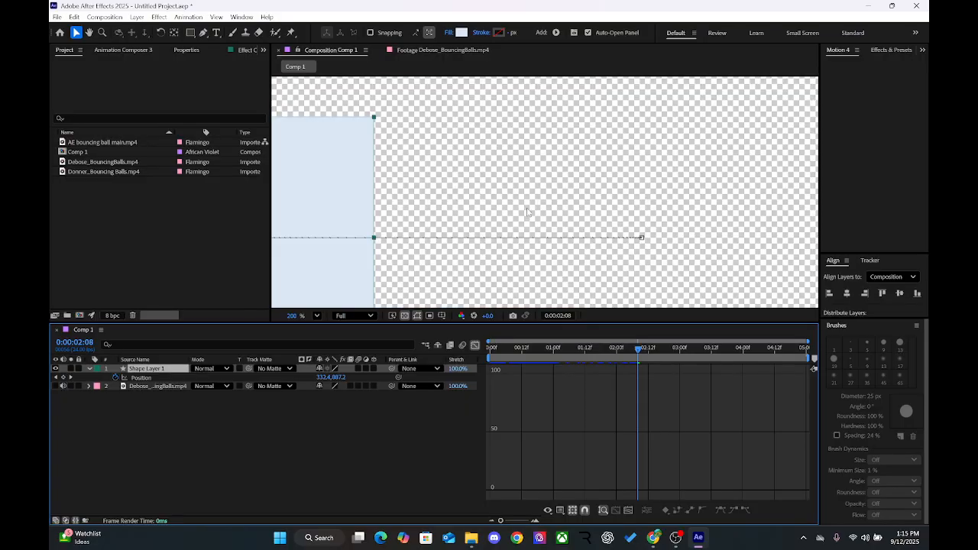
click(405, 318)
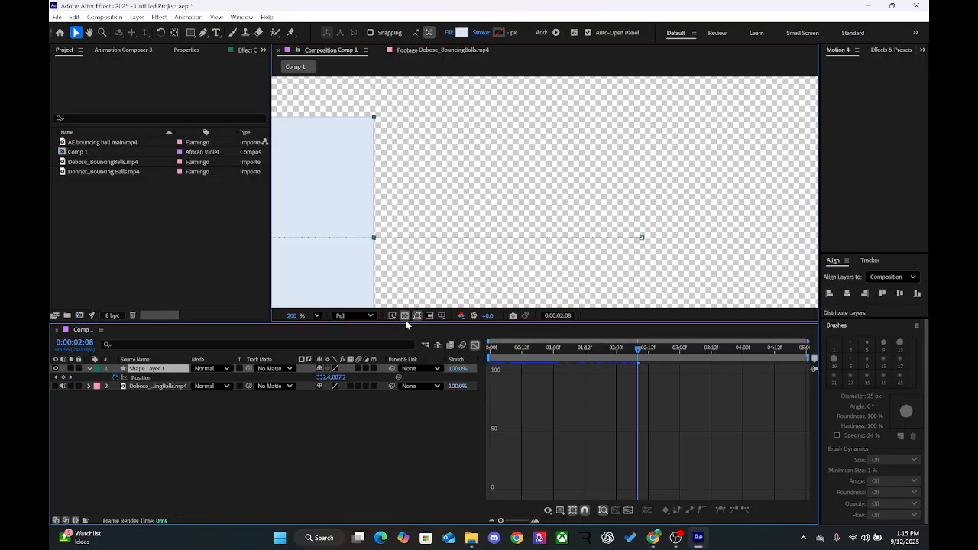
click(405, 316)
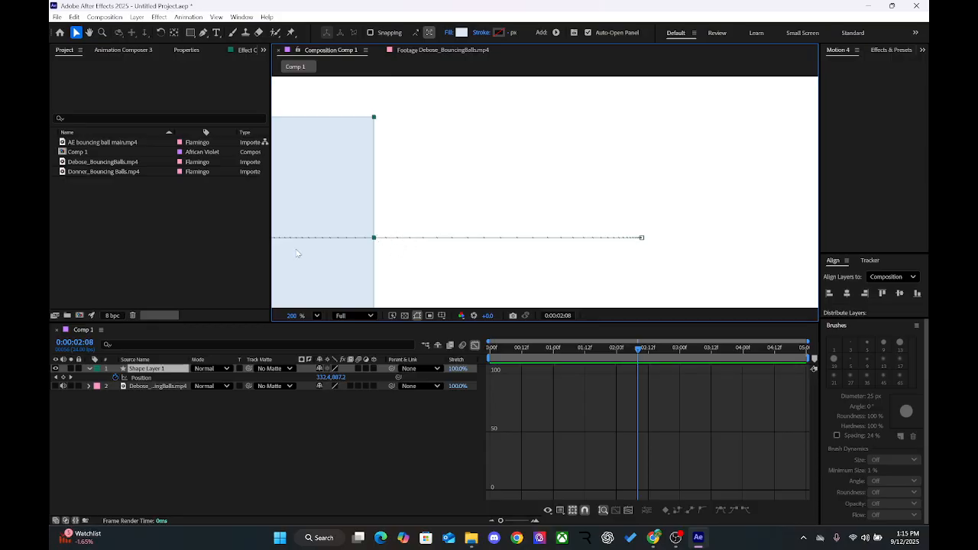
Step: Examine the spacing of the frame dots along the rectangle's motion path between its first and last keyframes
key(h)
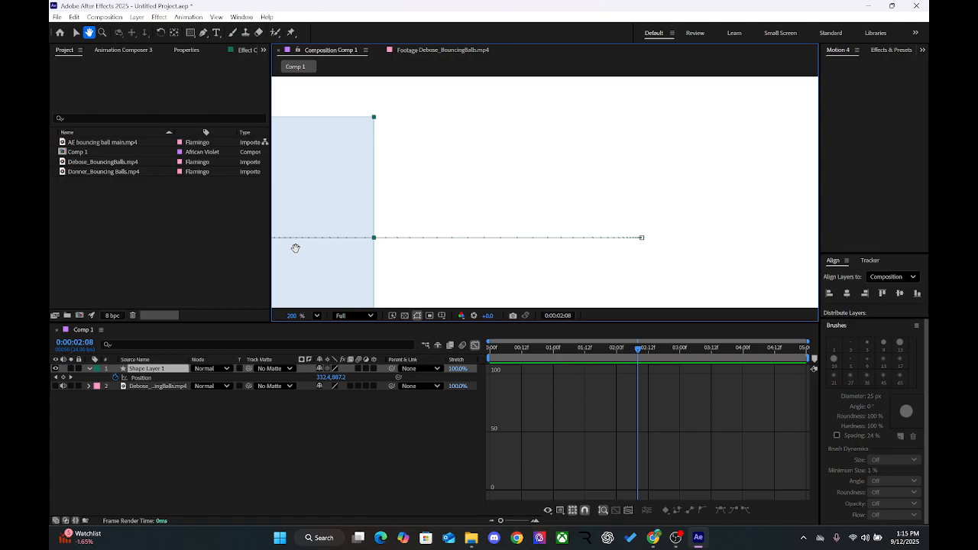
key(v)
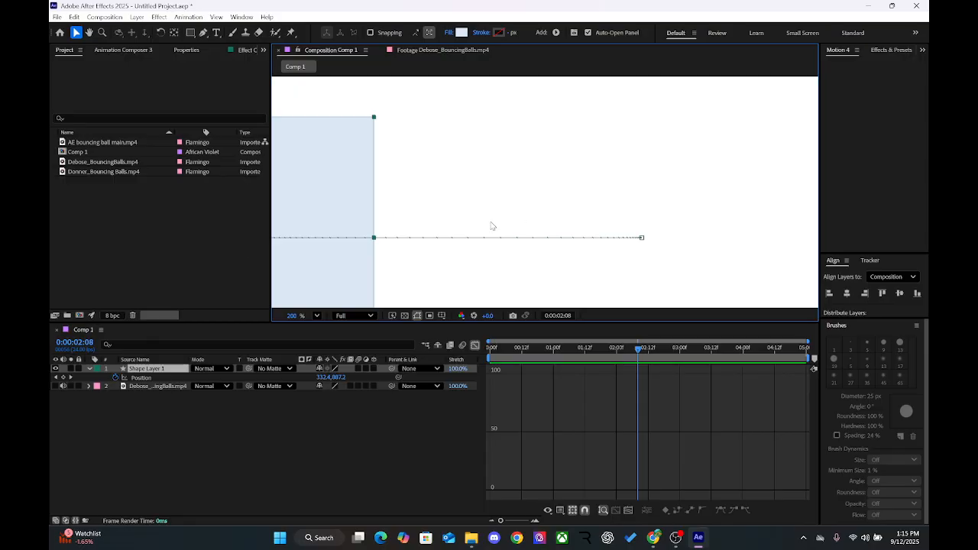
scroll(491, 222, left, 5)
scroll(491, 225, left, 2)
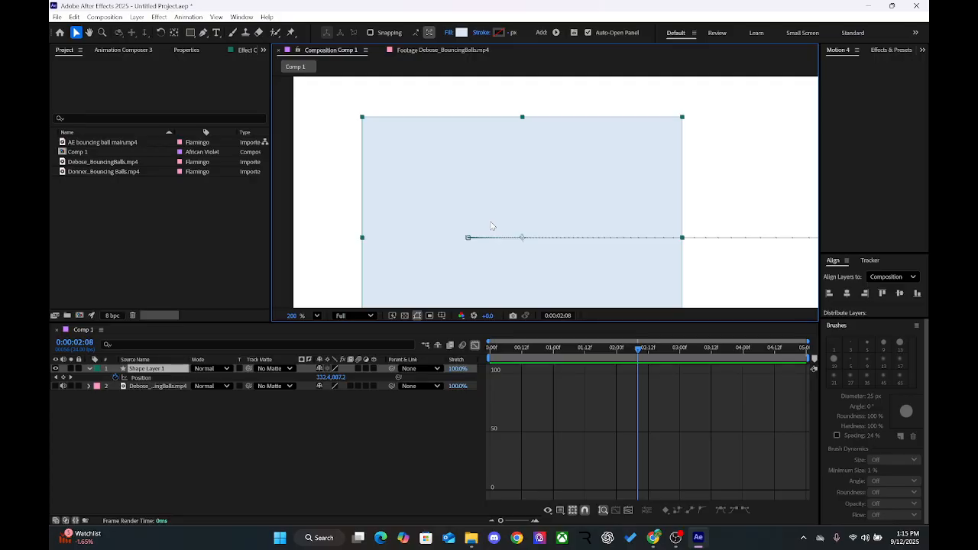
scroll(577, 235, right, 3)
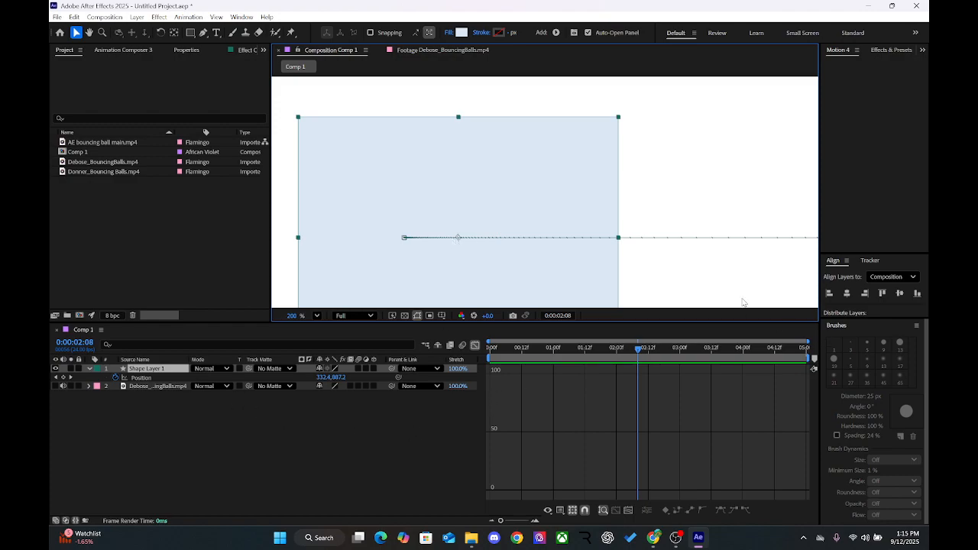
click(618, 237)
scroll(696, 262, right, 5)
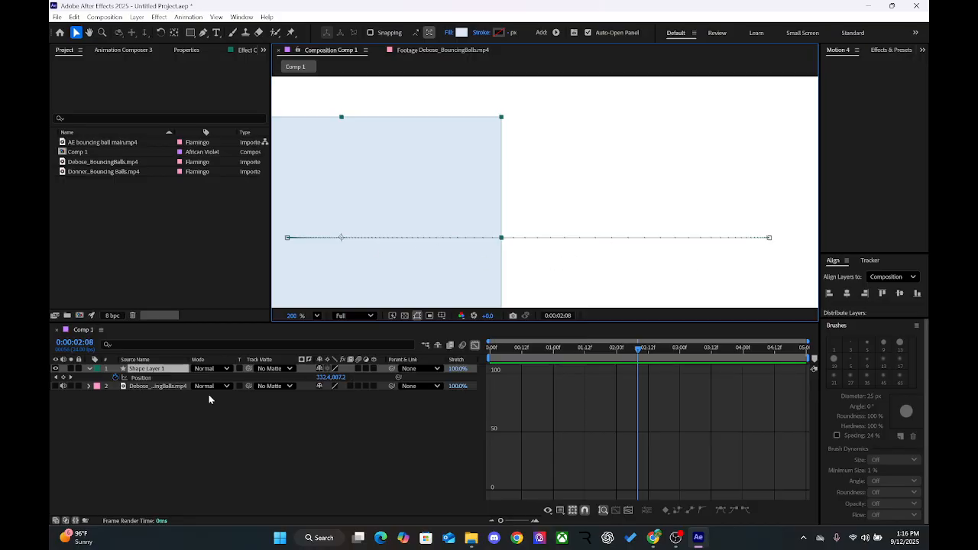
Step: Zoom the composition out to 76.6% and reselect Shape Layer 1 to view its whole motion path
click(177, 372)
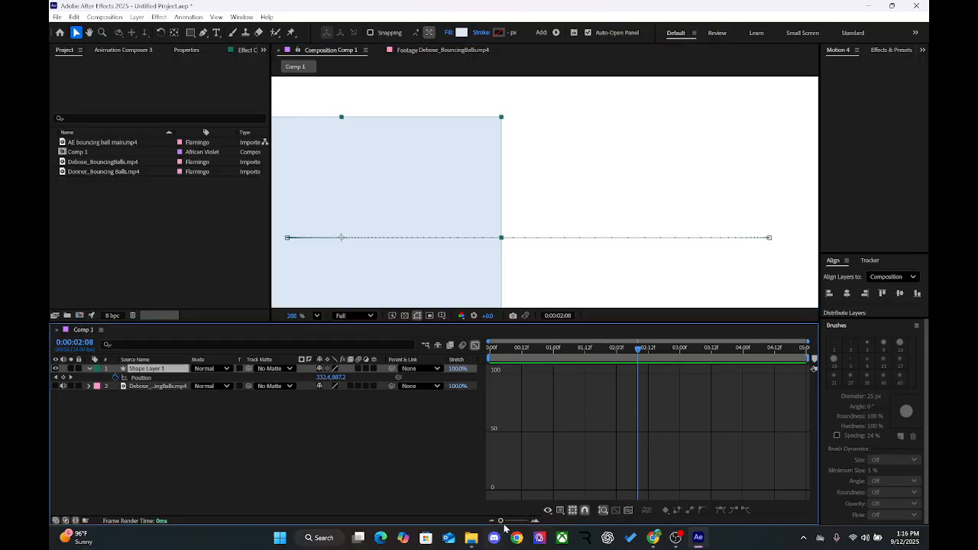
click(324, 447)
scroll(502, 206, down, 5)
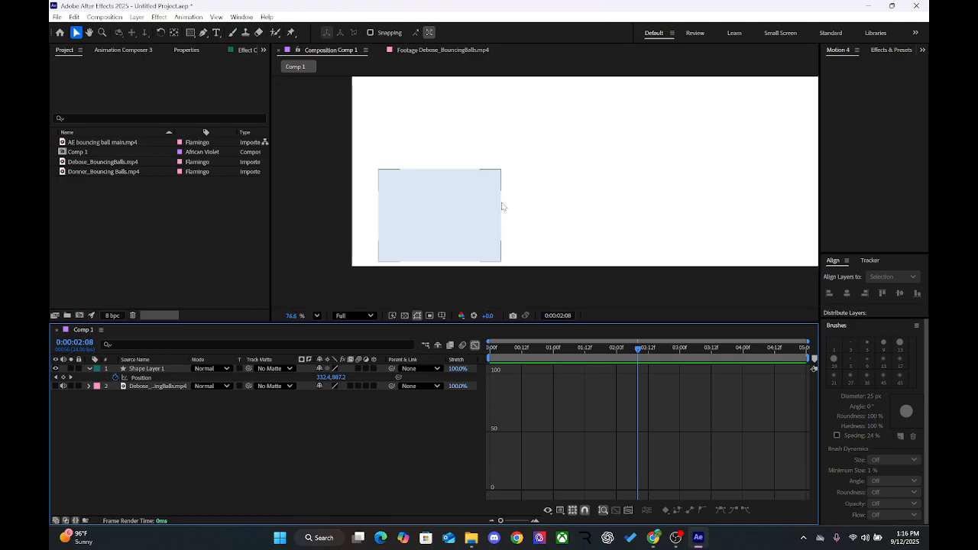
click(151, 368)
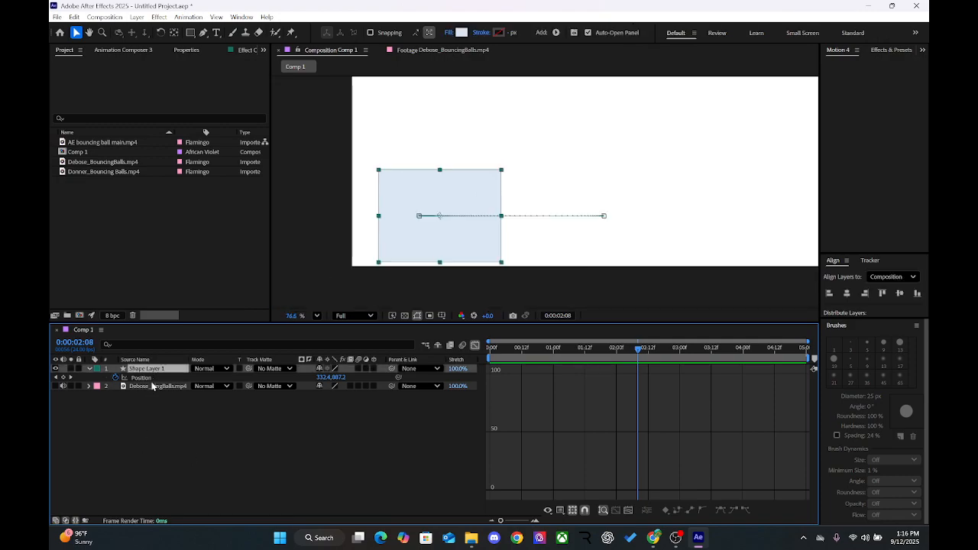
Step: Display Shape Layer 1's Position speed graph and examine the ease handles of its first and last keyframes
click(147, 378)
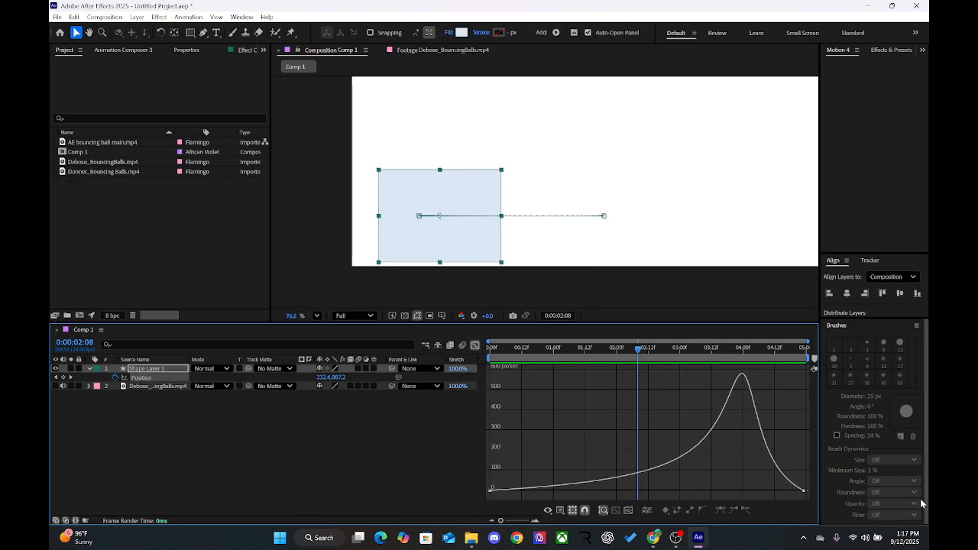
click(490, 490)
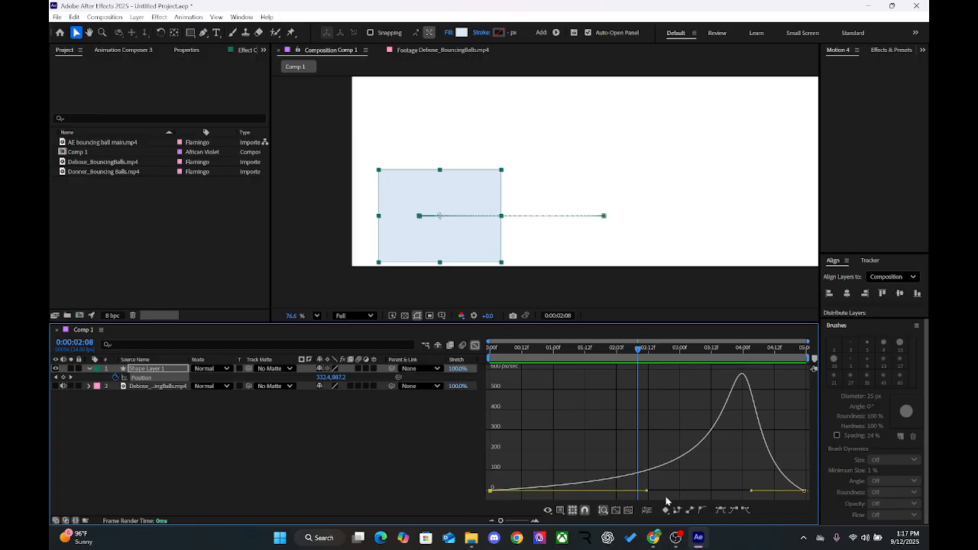
drag(647, 491, 717, 499)
drag(647, 491, 680, 496)
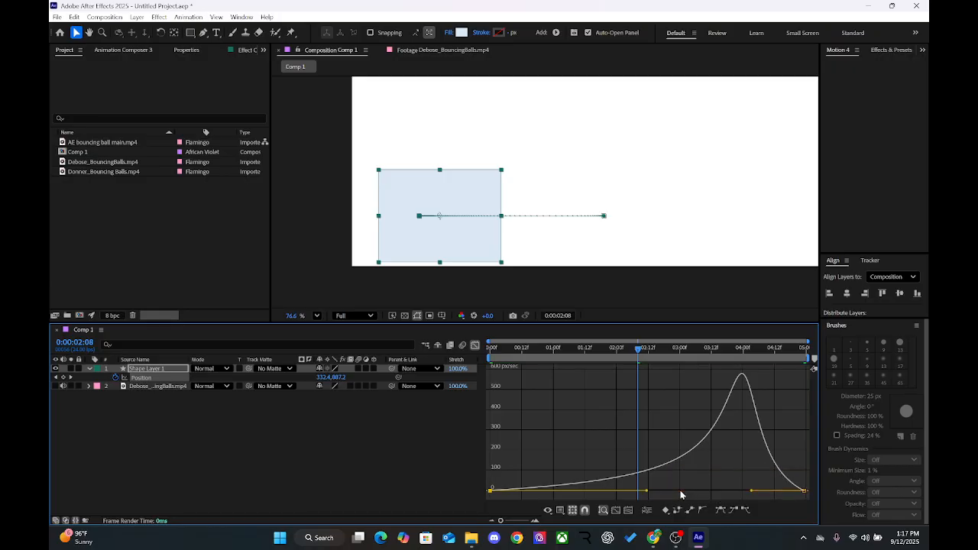
click(804, 490)
drag(804, 490, 482, 477)
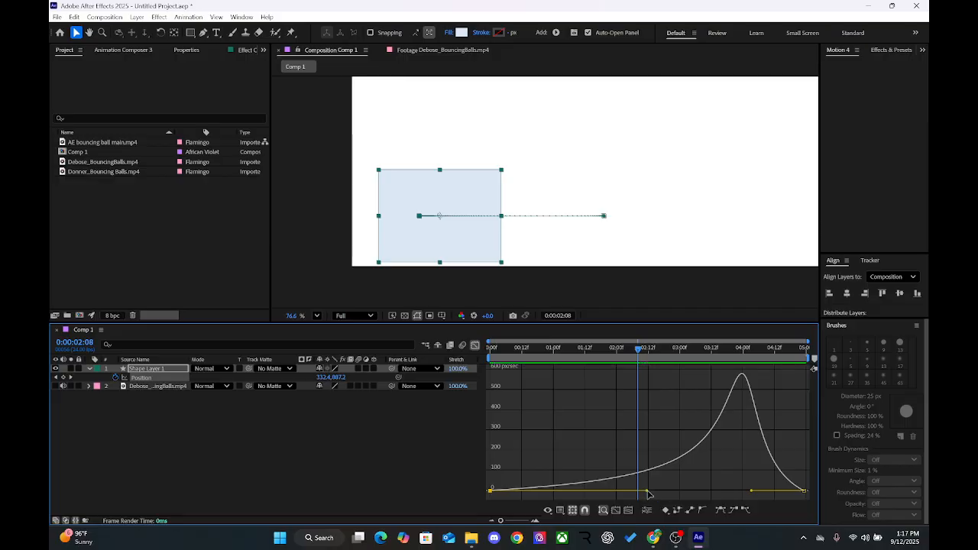
Step: Try shortening the first Position keyframe's outgoing ease handle so the rectangle starts fast, and undo the change
drag(647, 490, 512, 480)
drag(486, 478, 475, 501)
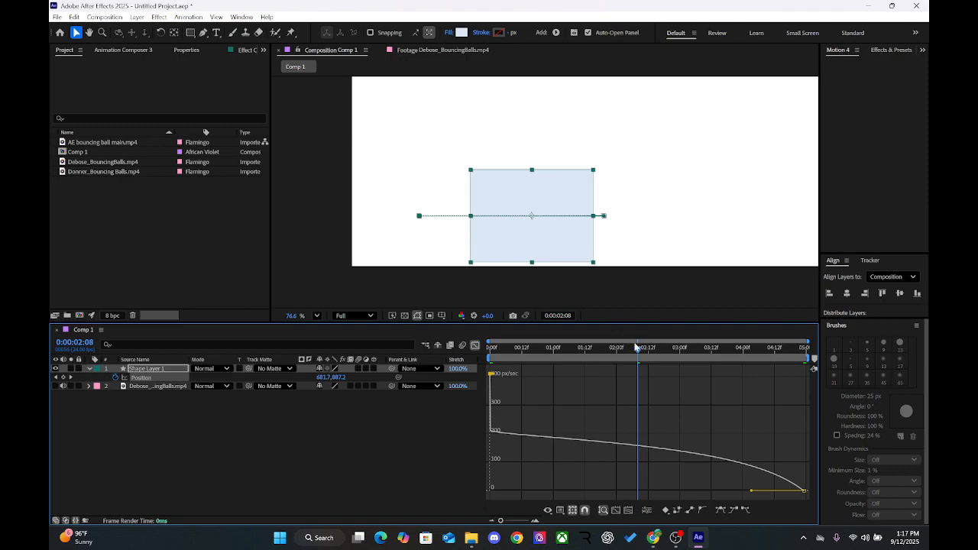
key(ctrl+z)
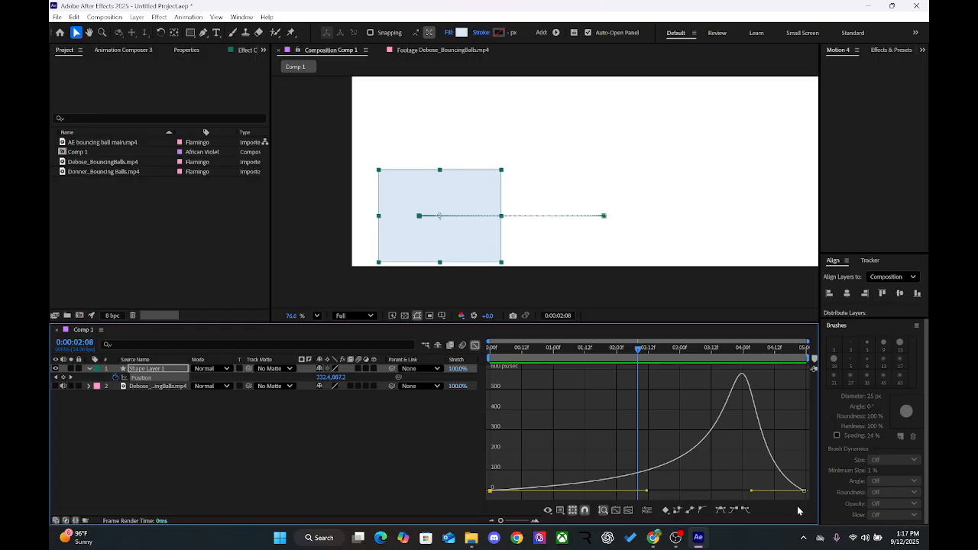
Step: Select the last Position keyframe and compare the rectangle's movement up to 0:00:04:16 with the Debose_BouncingBalls.mp4 footage
drag(805, 472, 798, 434)
click(403, 50)
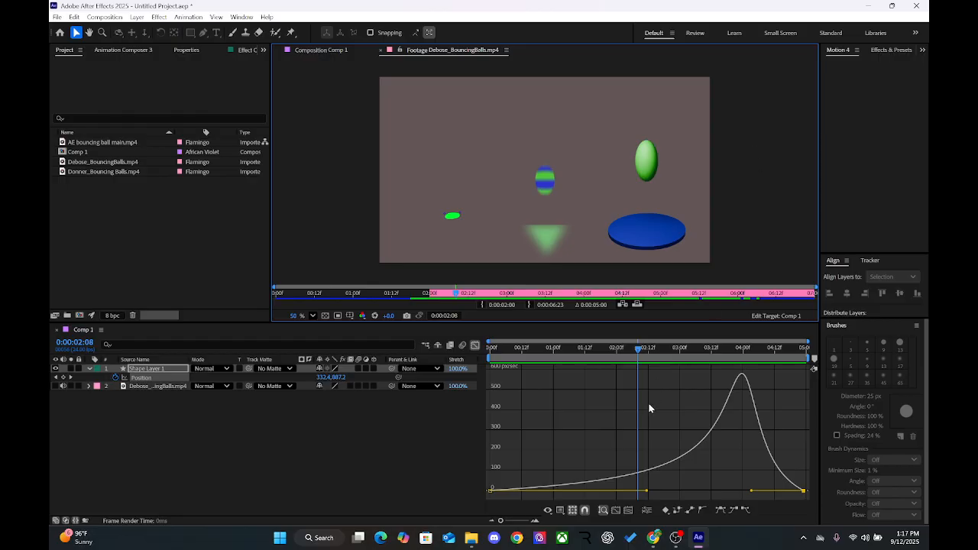
drag(627, 348, 785, 352)
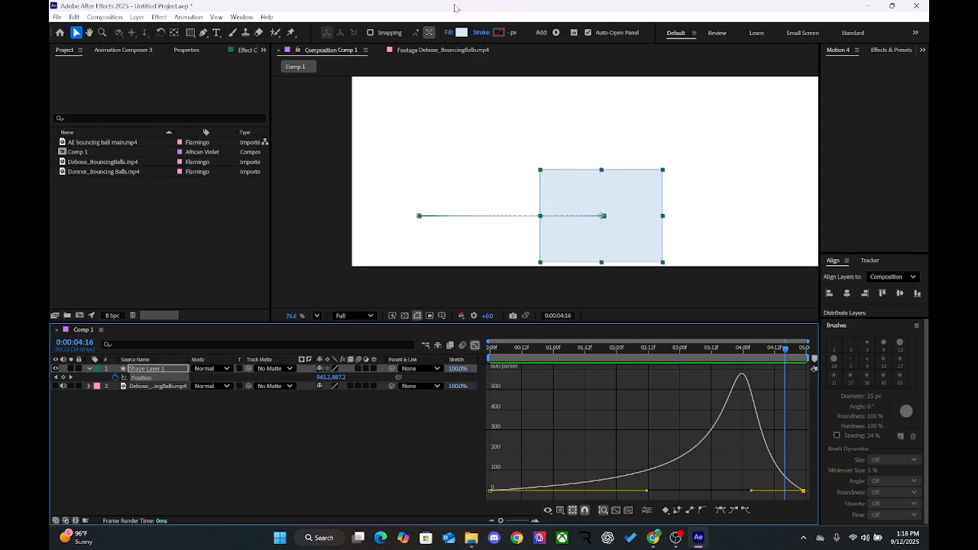
click(444, 55)
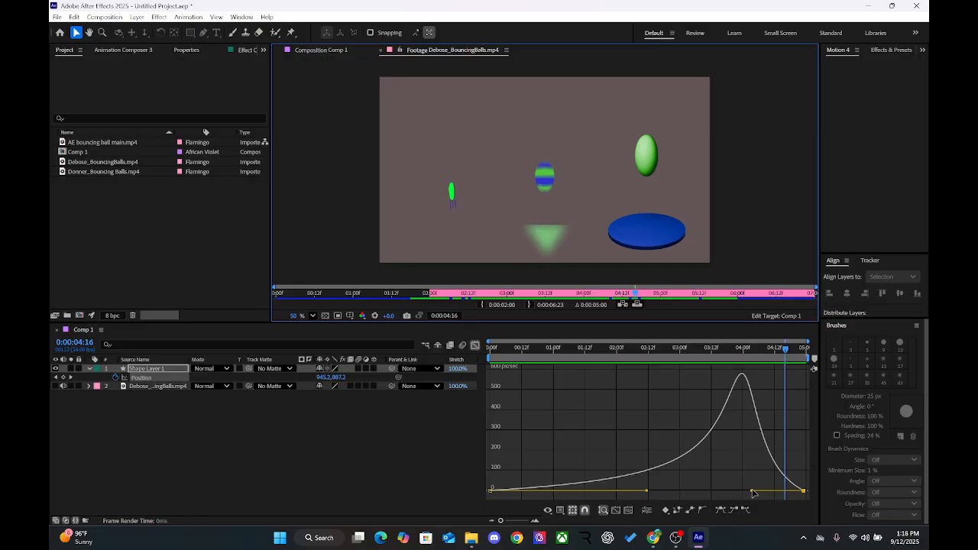
Step: Slightly shorten the last Position keyframe's incoming ease handle and switch the graph editor to the value graph
mouse_move(753, 490)
mouse_down()
mouse_move(694, 492)
mouse_move(762, 489)
mouse_move(726, 495)
mouse_move(758, 493)
mouse_move(729, 509)
mouse_move(751, 489)
mouse_move(781, 483)
mouse_move(757, 485)
mouse_up()
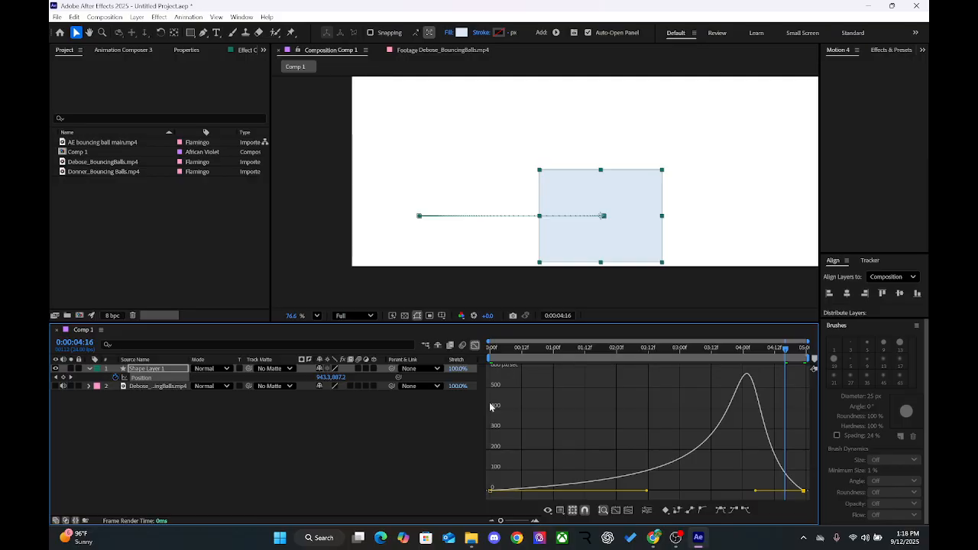
click(536, 404)
right_click(536, 403)
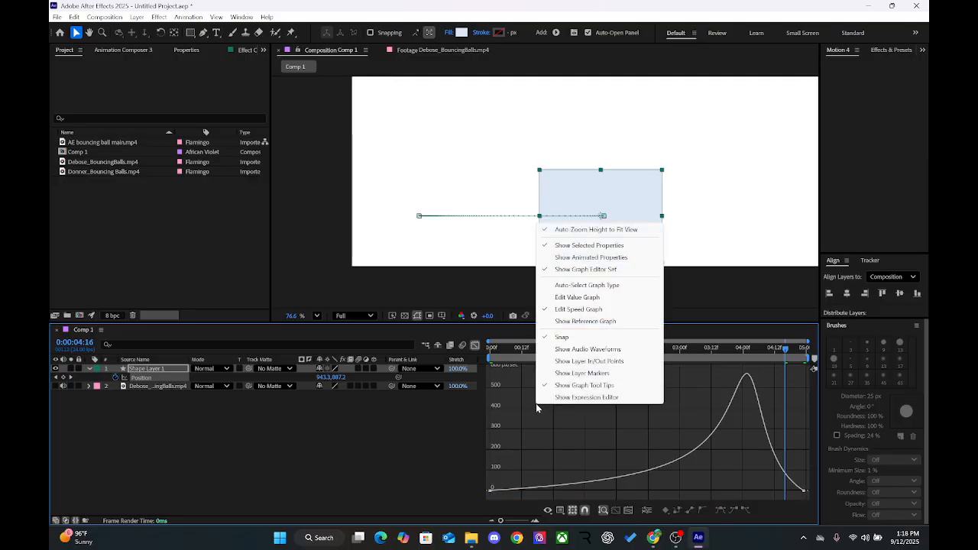
click(577, 297)
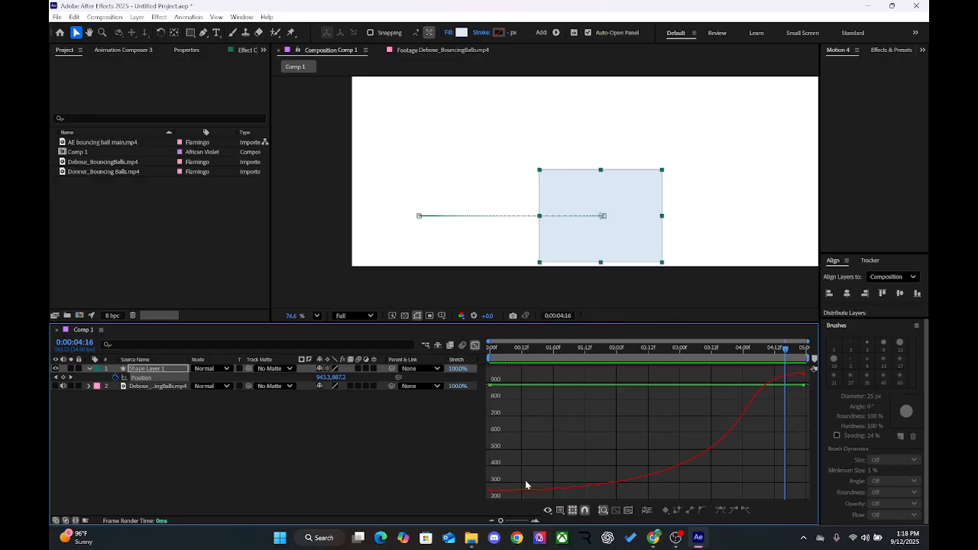
Step: Scrub the rectangle's movement to 0:00:03:11 and play the Debose_BouncingBalls.mp4 footage to compare the timing
click(445, 51)
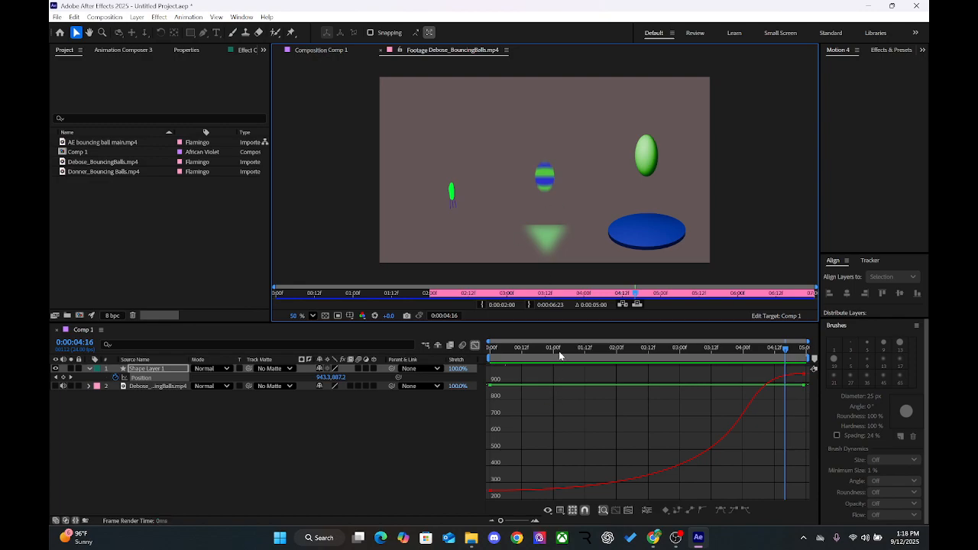
drag(562, 349, 709, 349)
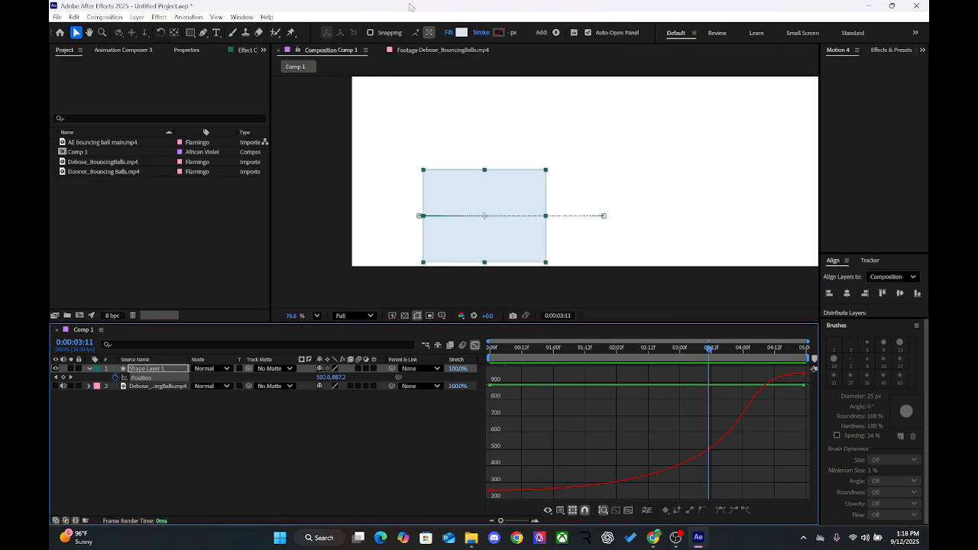
click(437, 51)
key(space)
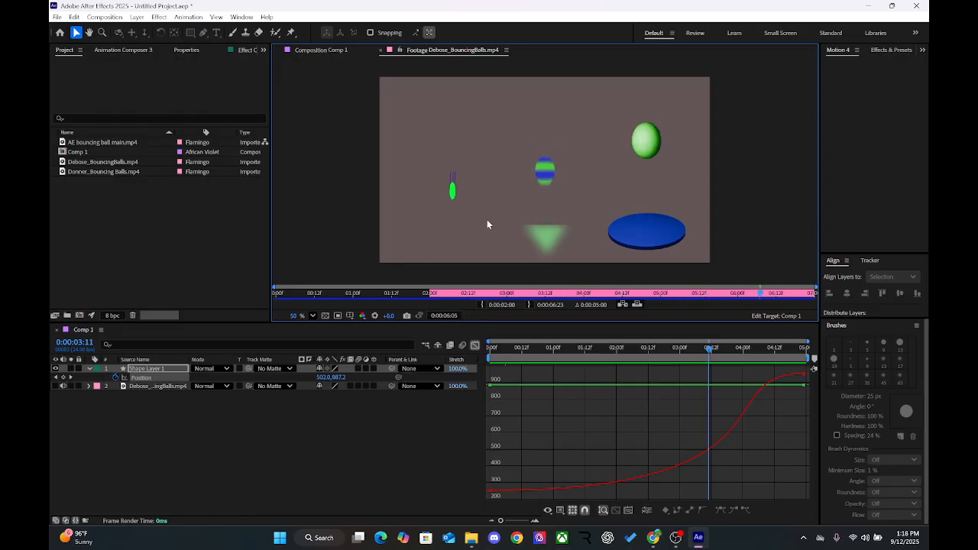
Step: Maximize the Debose_BouncingBalls.mp4 viewer, scrub its three ball bounces, and replay the footage from the title at 0:00:01:15
key(grave)
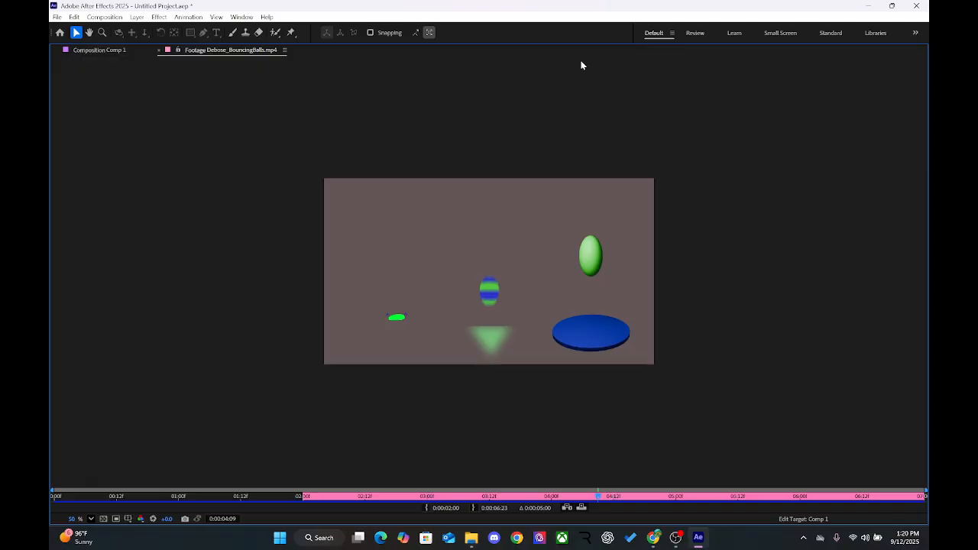
click(448, 498)
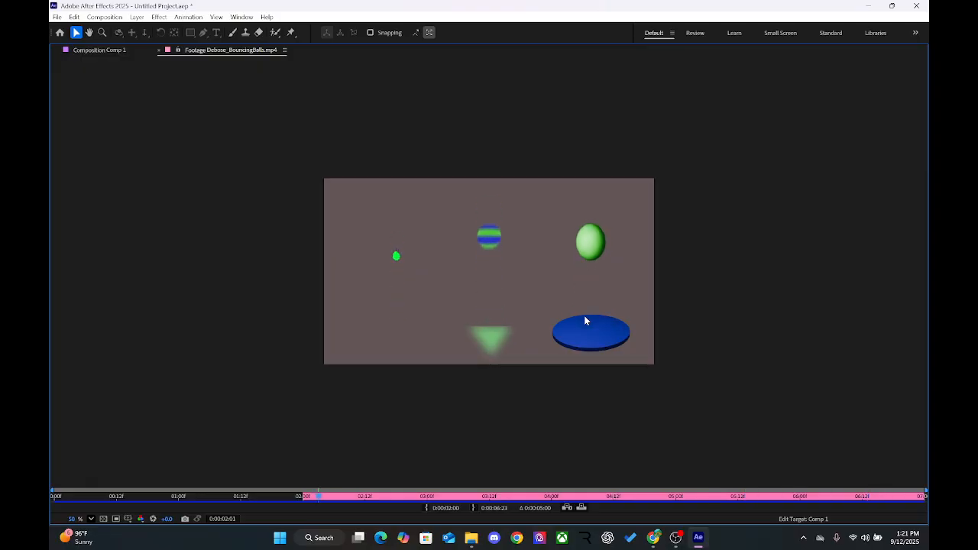
drag(451, 497, 583, 481)
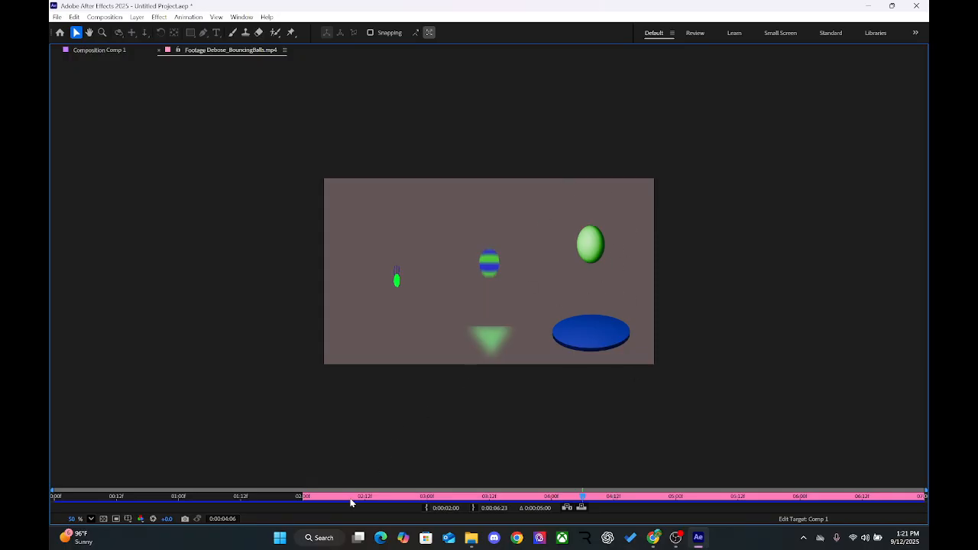
drag(350, 498, 256, 508)
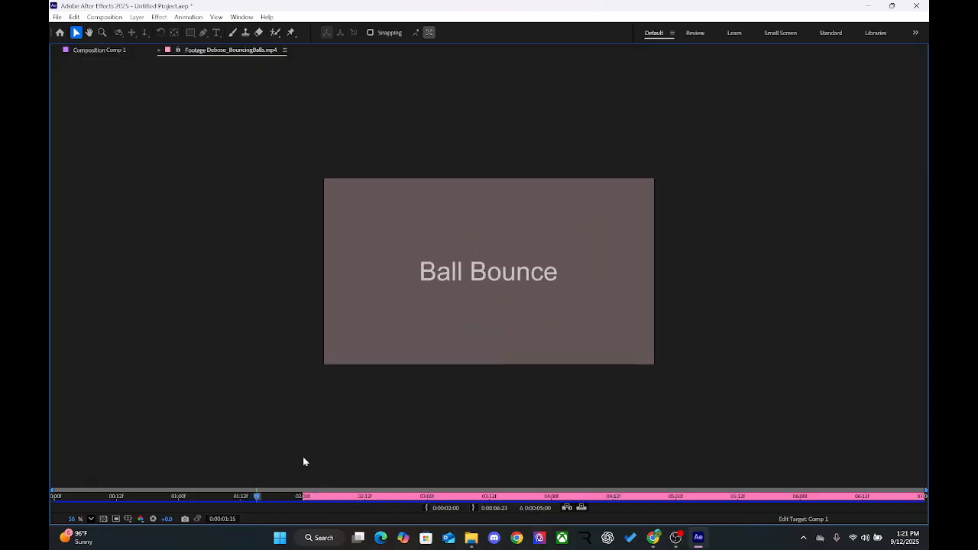
key(space)
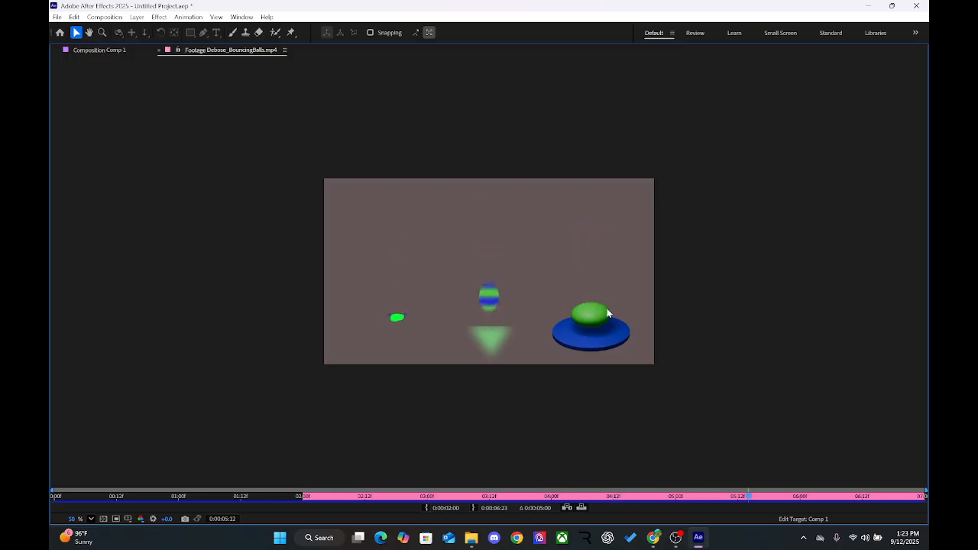
key(space)
key(space)
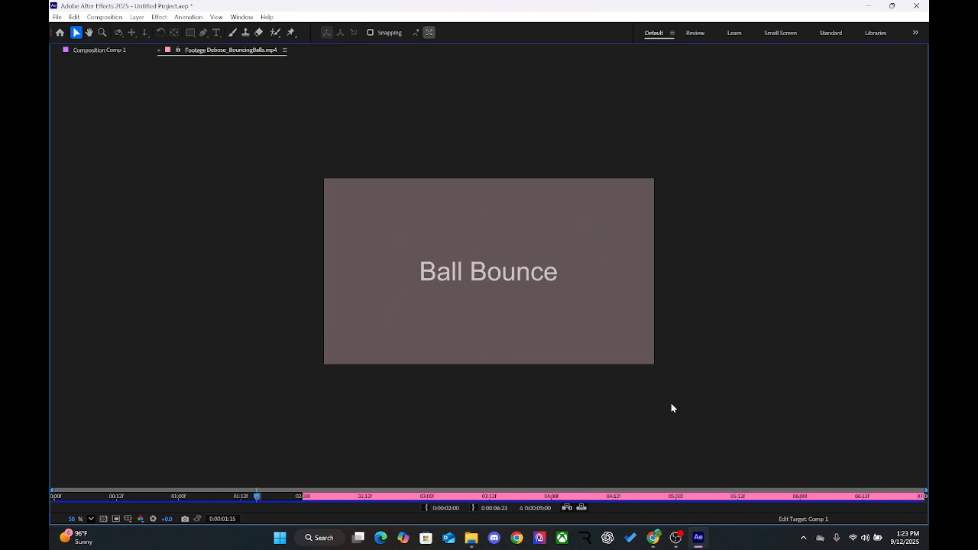
click(59, 33)
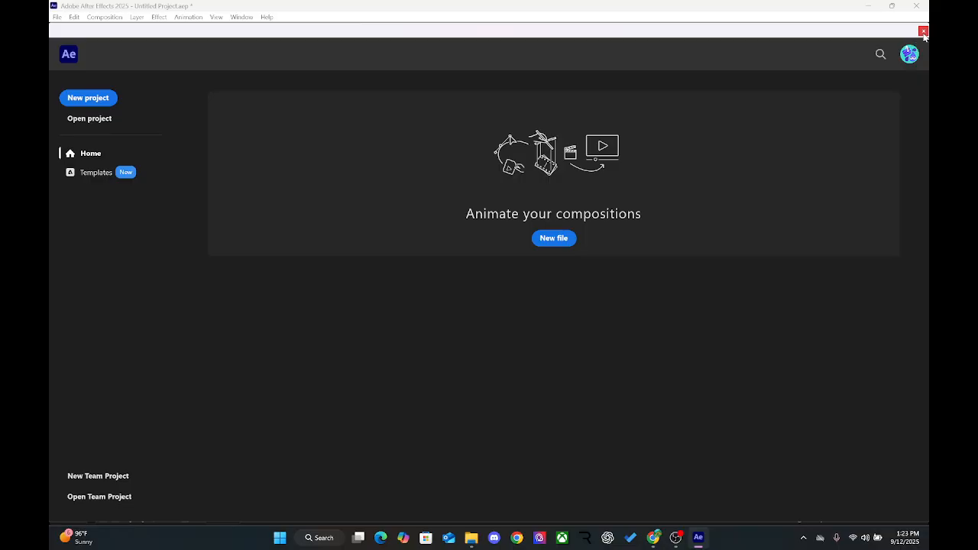
click(107, 96)
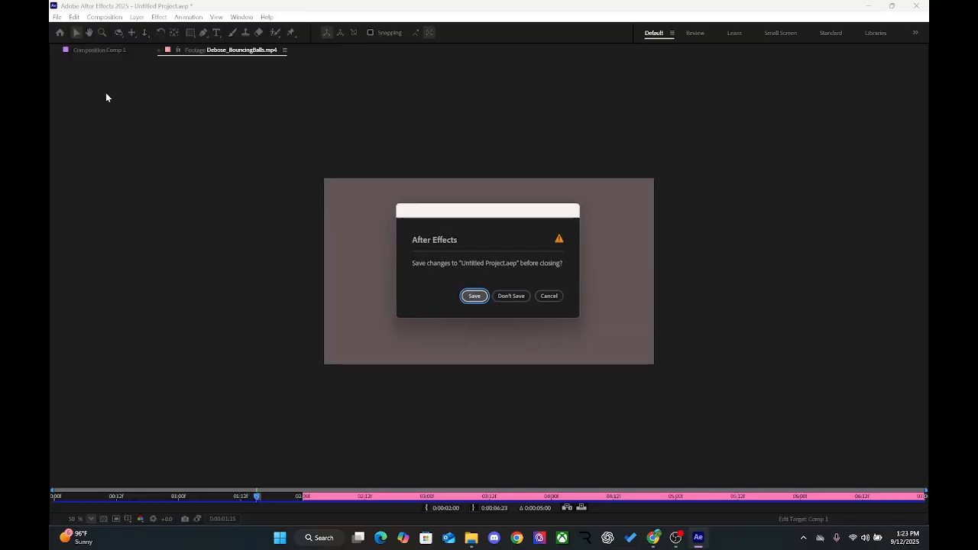
click(560, 299)
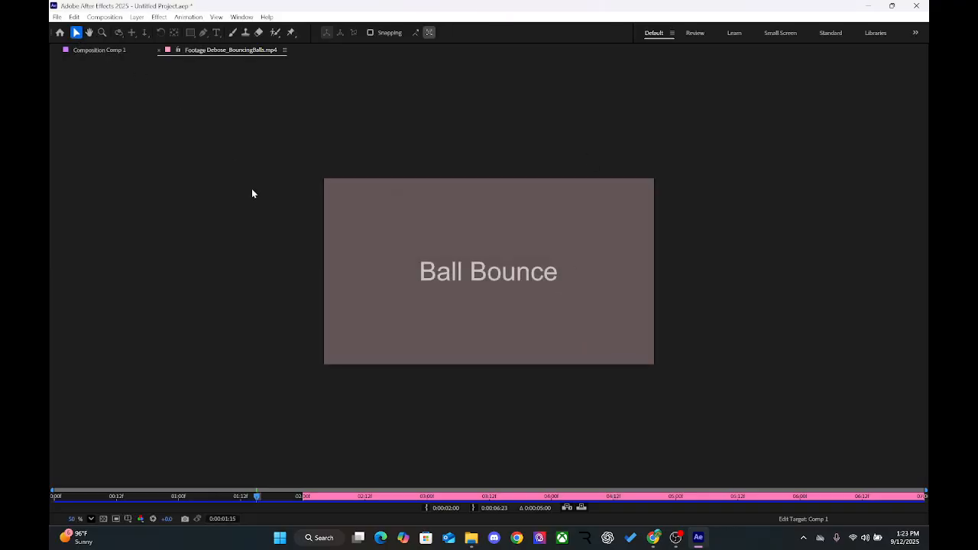
Step: Restore the workspace layout, open AE bouncing ball main.mp4 in a maximized viewer and play it through
key(grave)
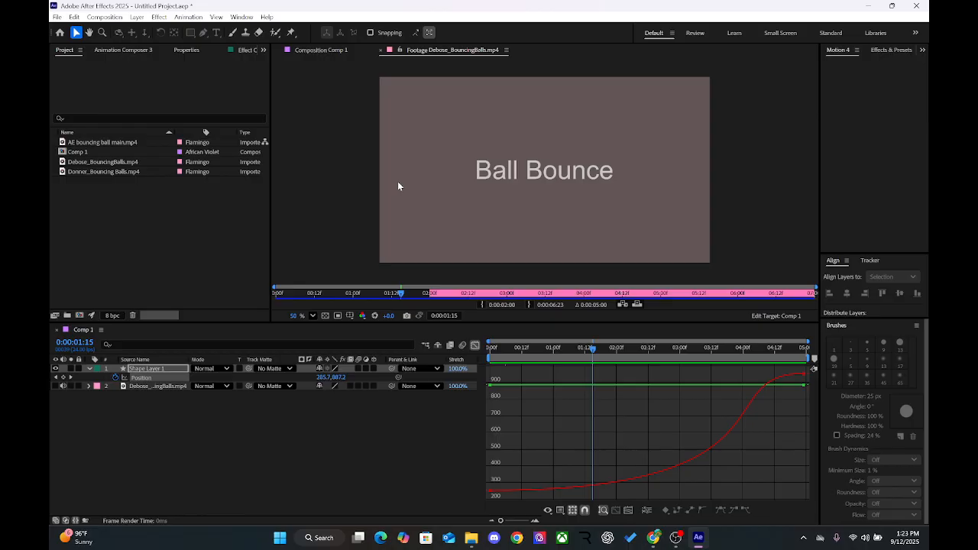
double_click(85, 142)
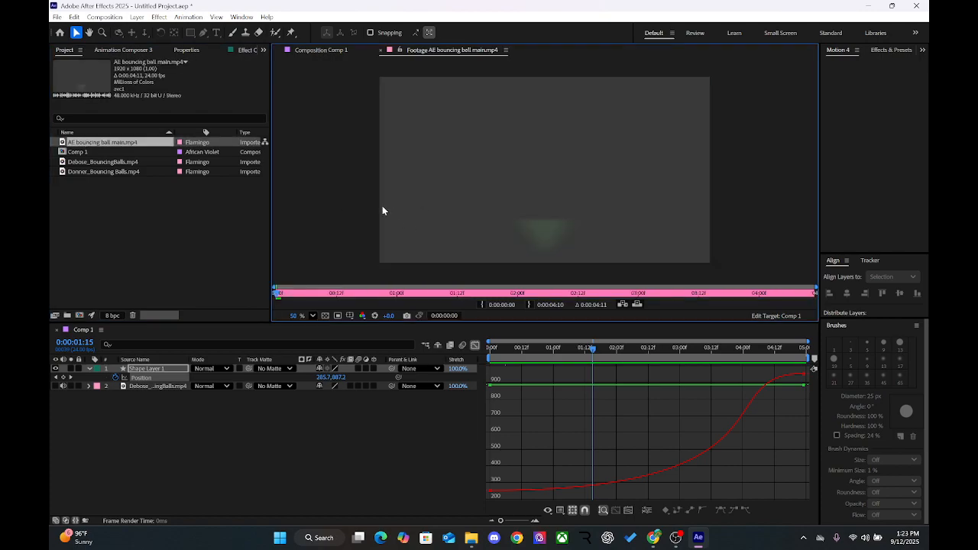
key(grave)
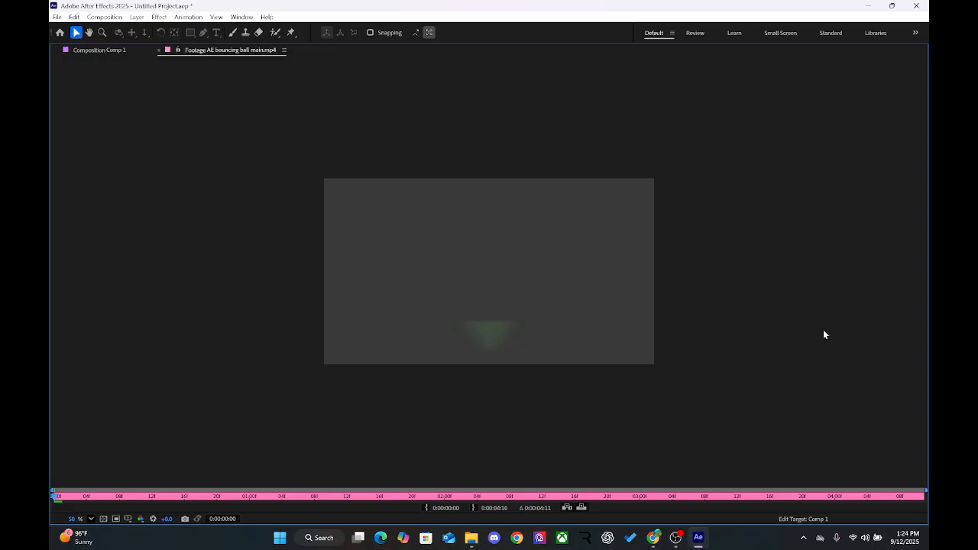
key(space)
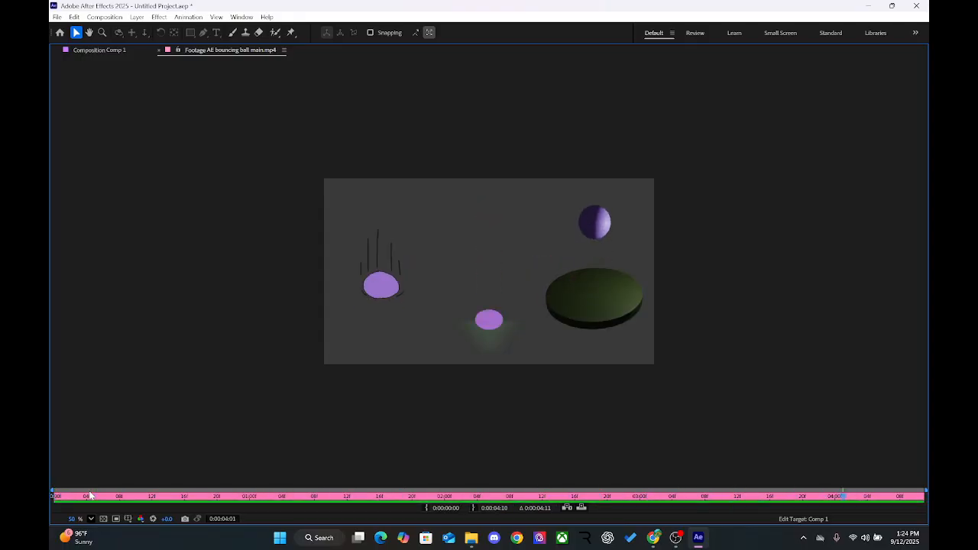
key(space)
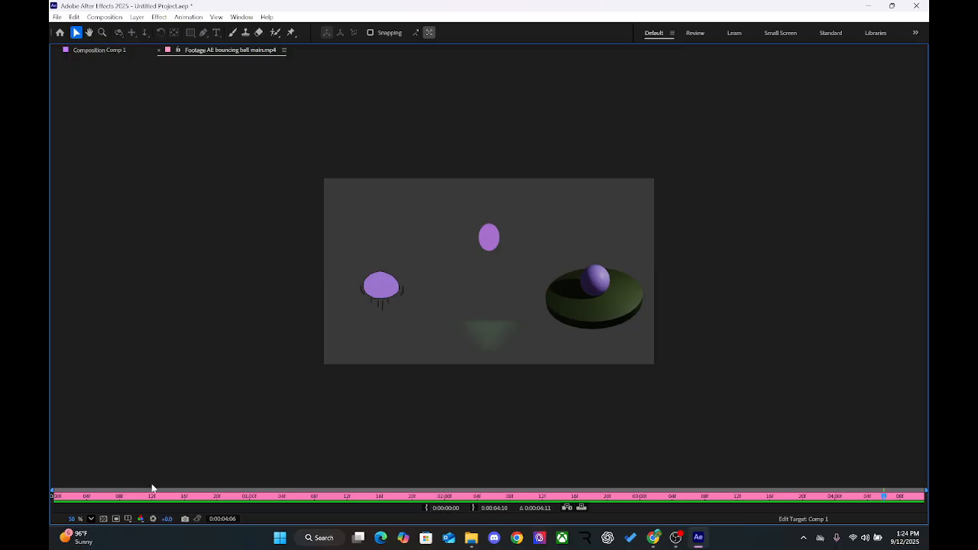
Step: Examine the three ball bounces in AE bouncing ball main.mp4 by scrubbing to 0:00:02:04, replaying, and scrubbing 0:00:01:00 to 0:00:01:17
drag(155, 496, 477, 534)
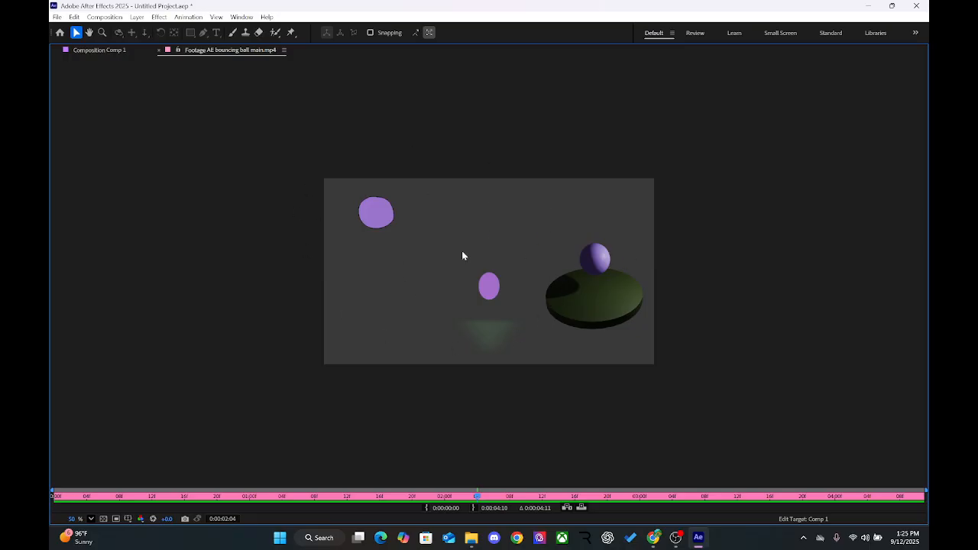
key(space)
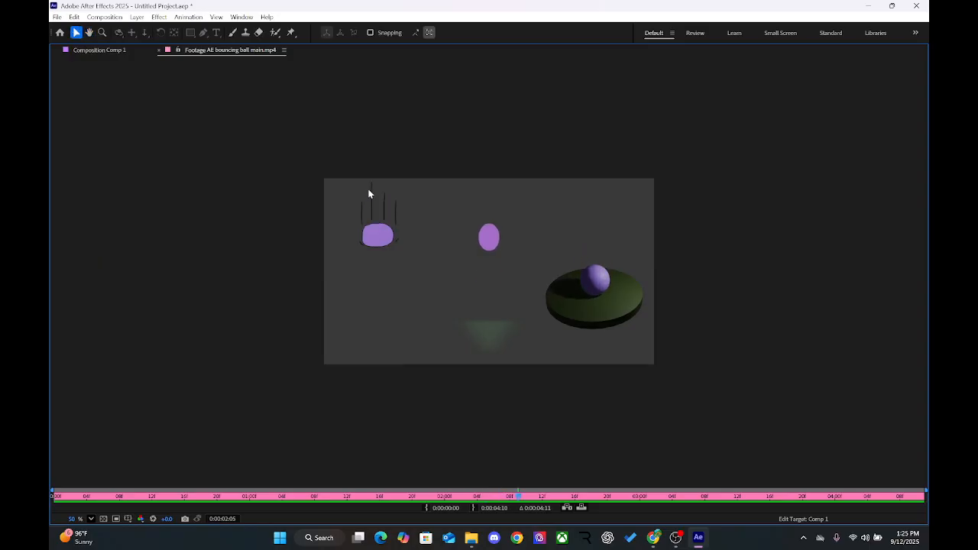
click(245, 497)
drag(245, 497, 387, 494)
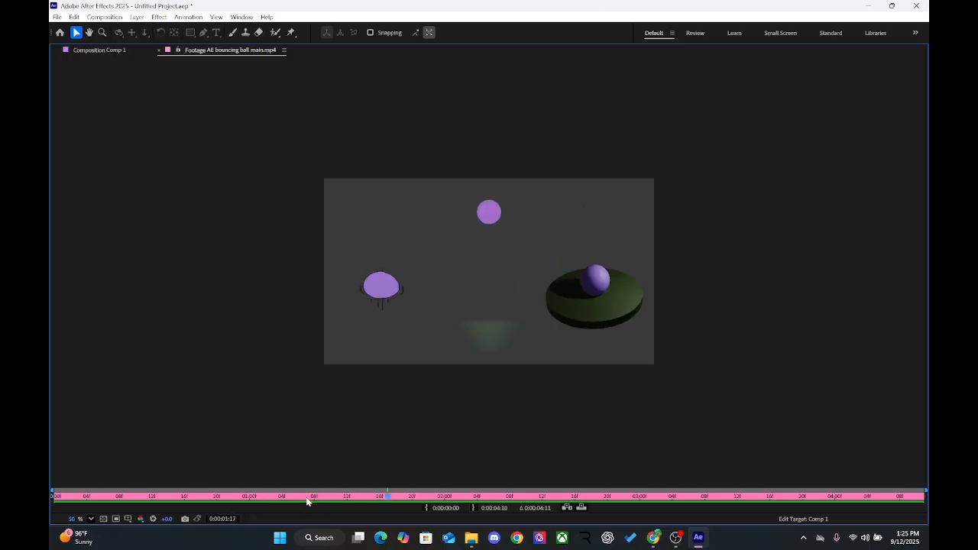
Step: Return AE bouncing ball main.mp4 to its first frame and scrub through its opening up to 0:00:00:13
drag(323, 504, 52, 513)
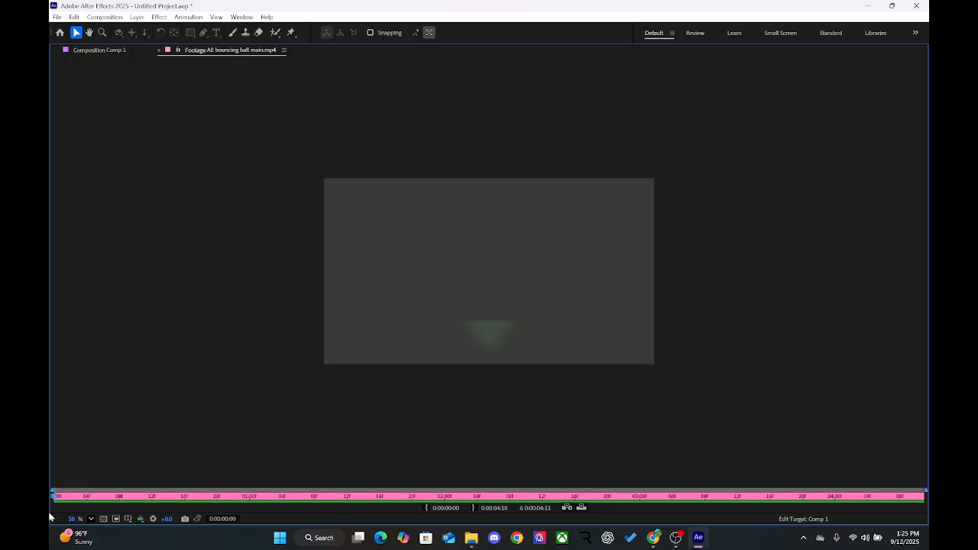
drag(109, 498, 62, 512)
click(52, 498)
drag(51, 498, 150, 494)
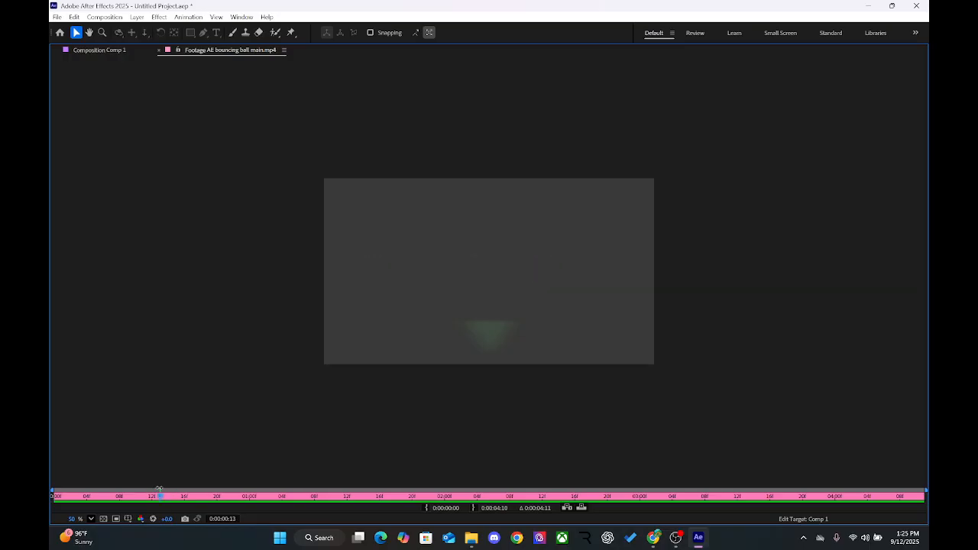